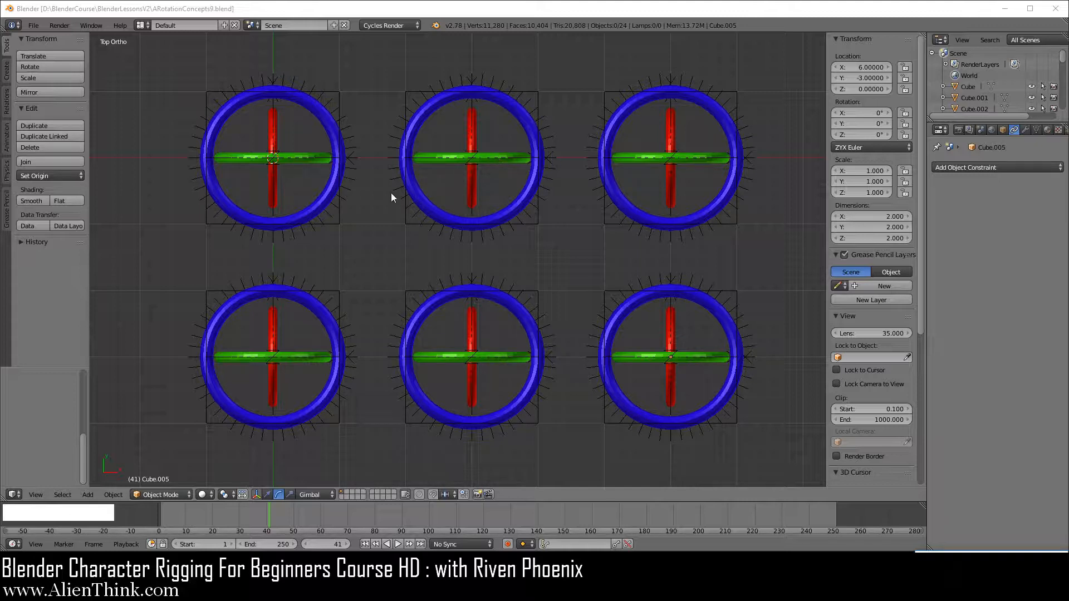
Select all six wireframe cubes surrounding the gimbal rings, making Cube.001 the active object
right_click(341, 225)
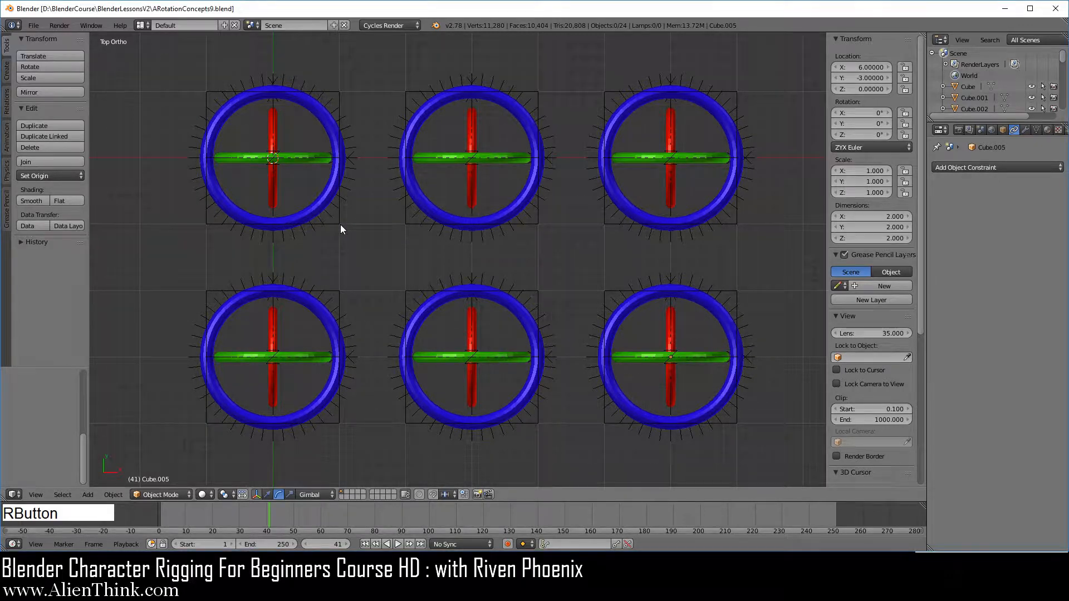
shift+right_click(412, 225)
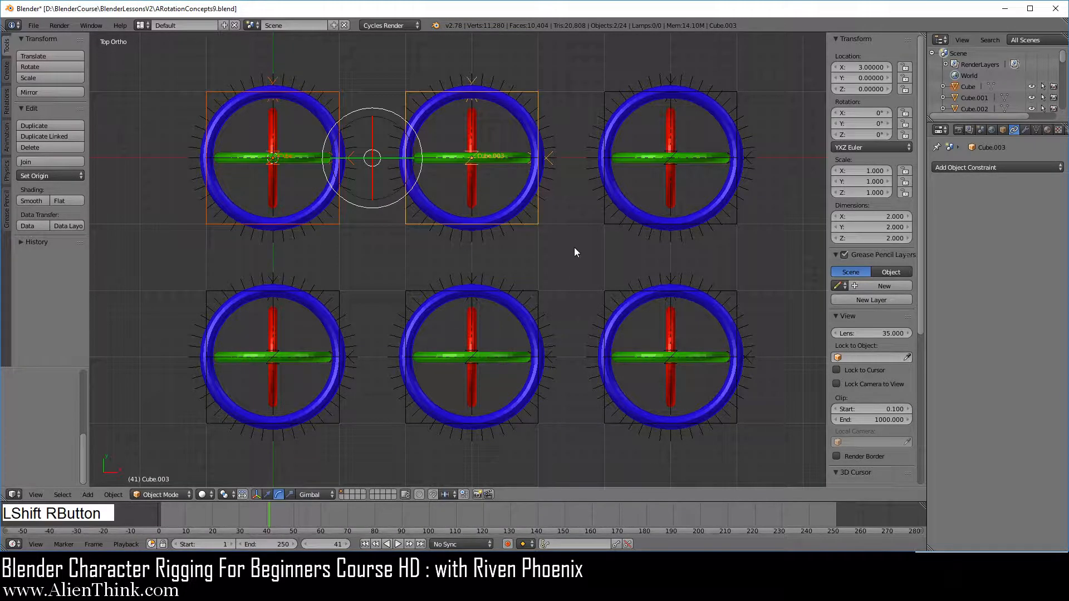
shift+right_click(602, 216)
shift+right_click(606, 289)
shift+right_click(538, 289)
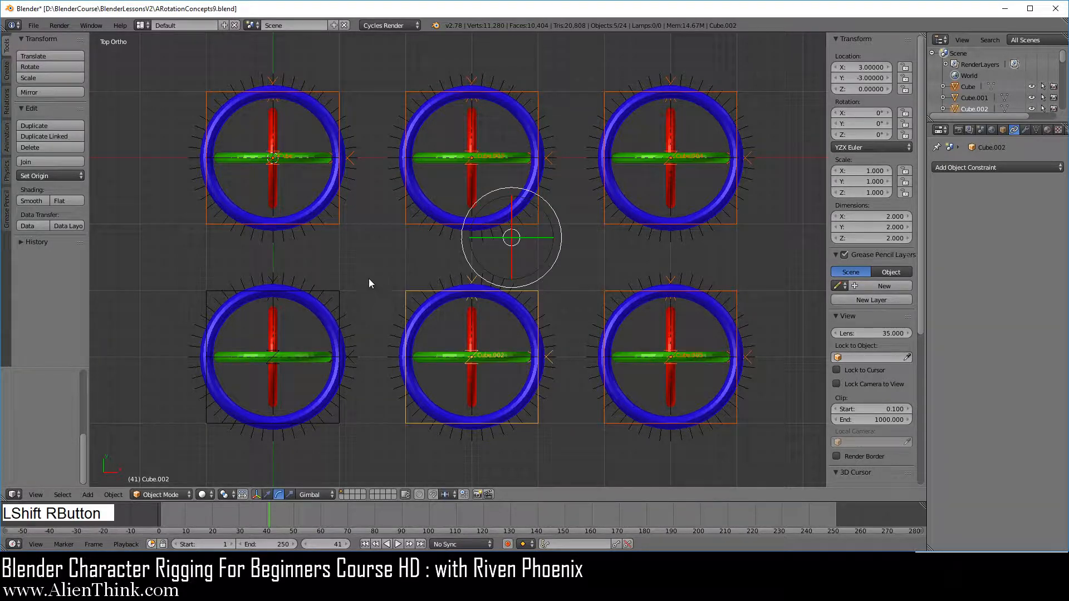
shift+right_click(340, 298)
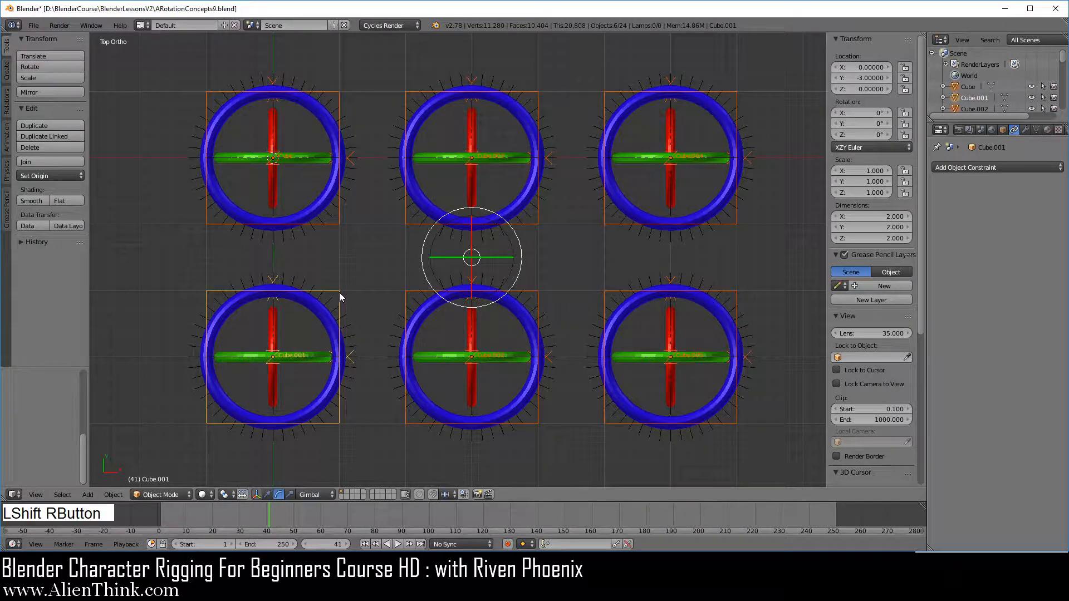
Set the pivot point to Individual Origins and clear the rotation of the six selected cubes
click(225, 494)
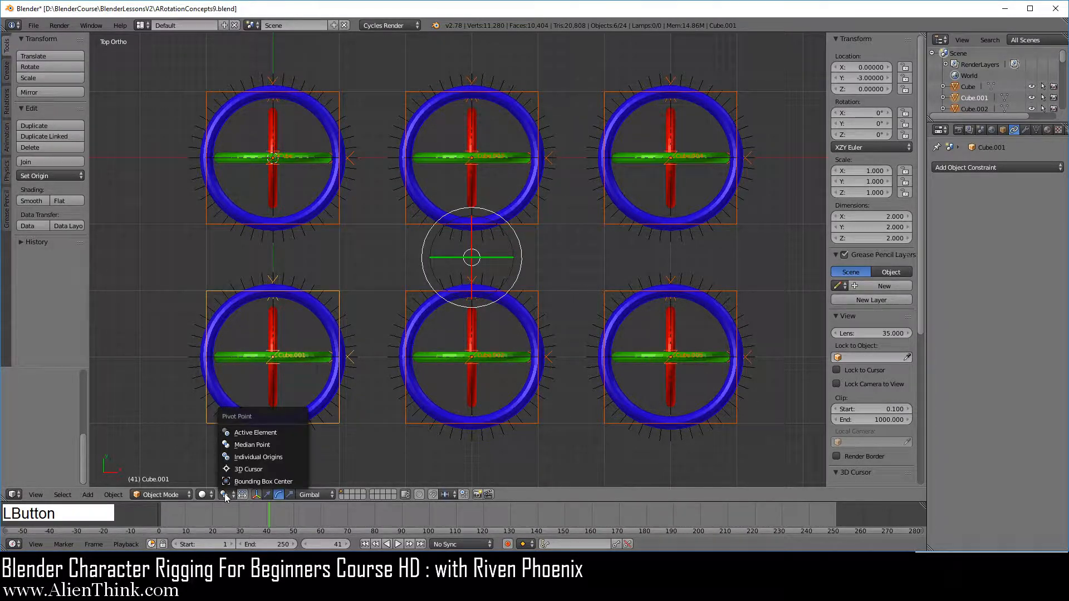
click(255, 458)
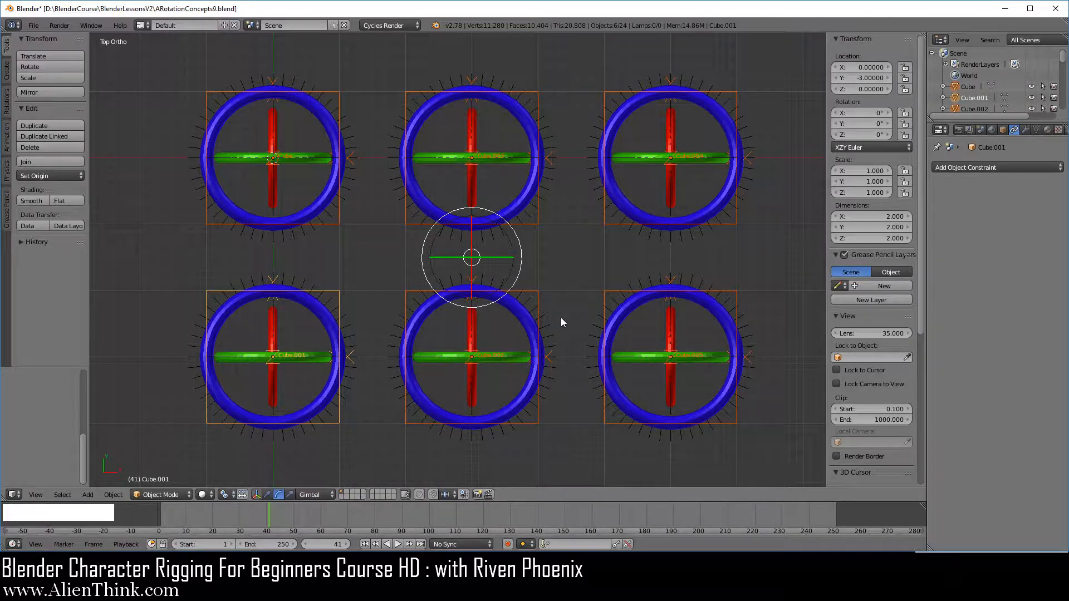
key(alt+r)
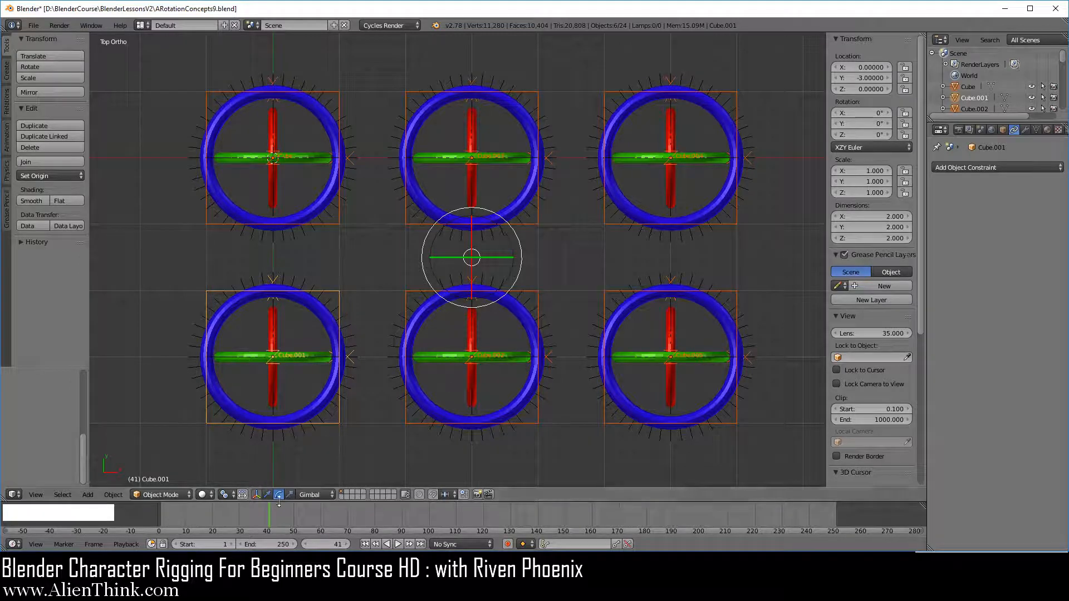
Use the Gimbal transform orientation with the rotate manipulator for the selected cubes
click(312, 494)
click(333, 448)
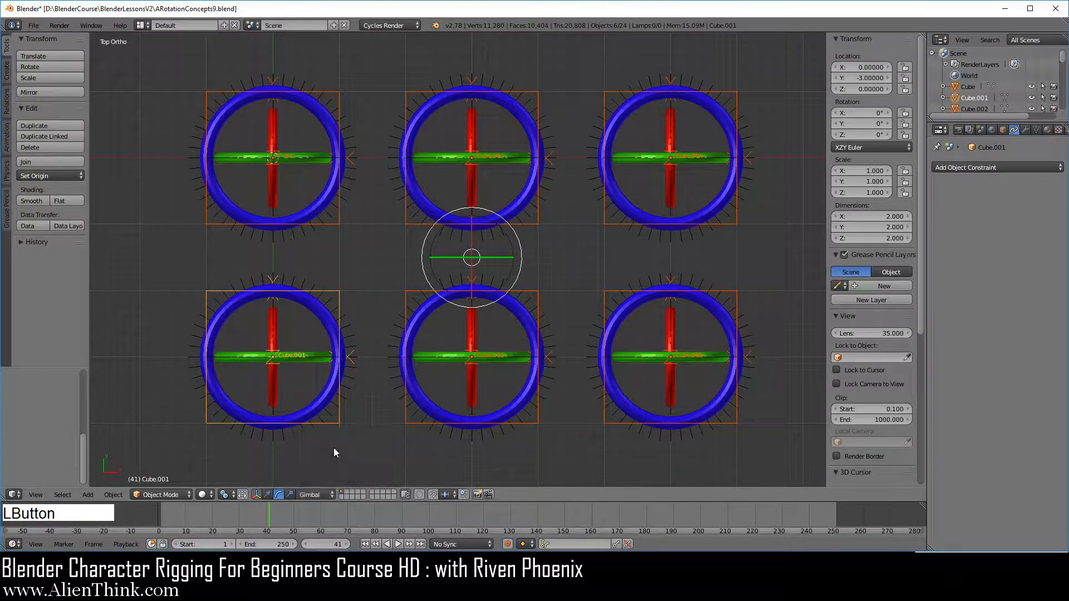
click(279, 494)
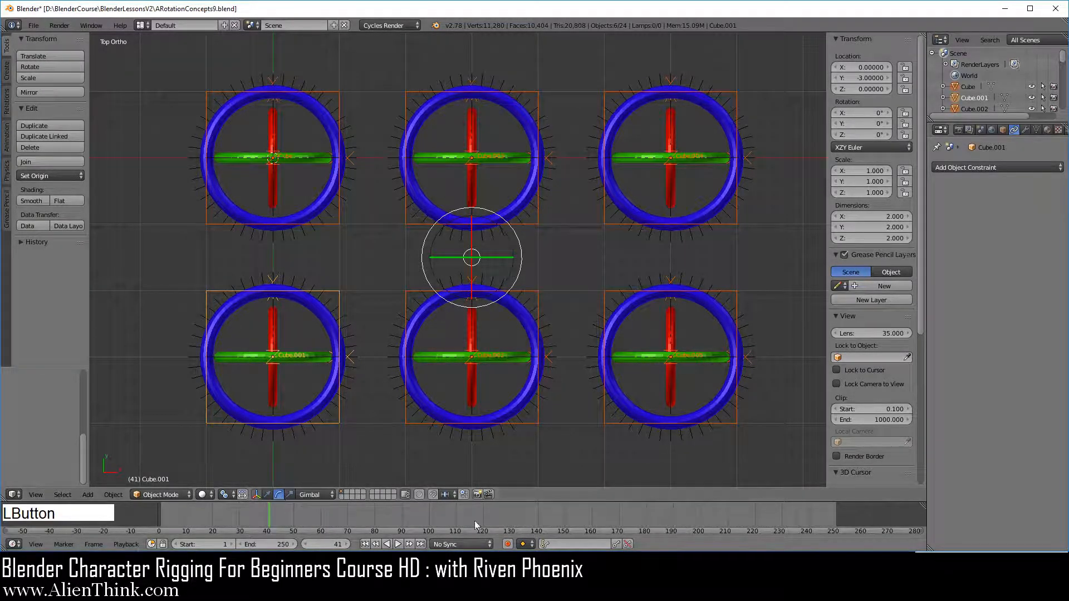
Insert a Rotation keyframe for all six cubes at frame 1
click(366, 544)
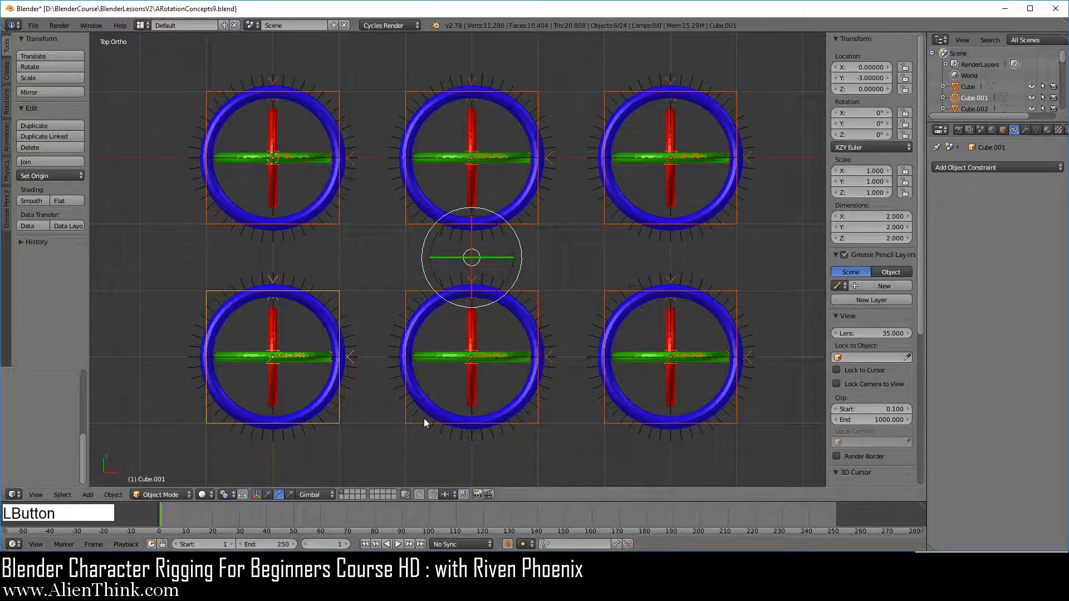
middle_drag(403, 439, 390, 320)
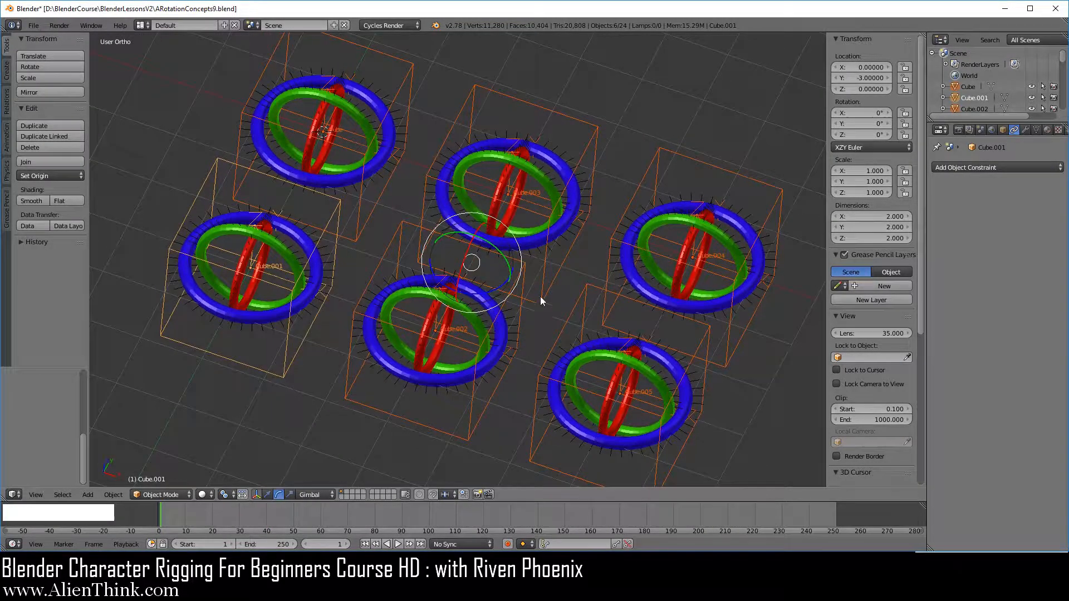
middle_drag(540, 296, 539, 256)
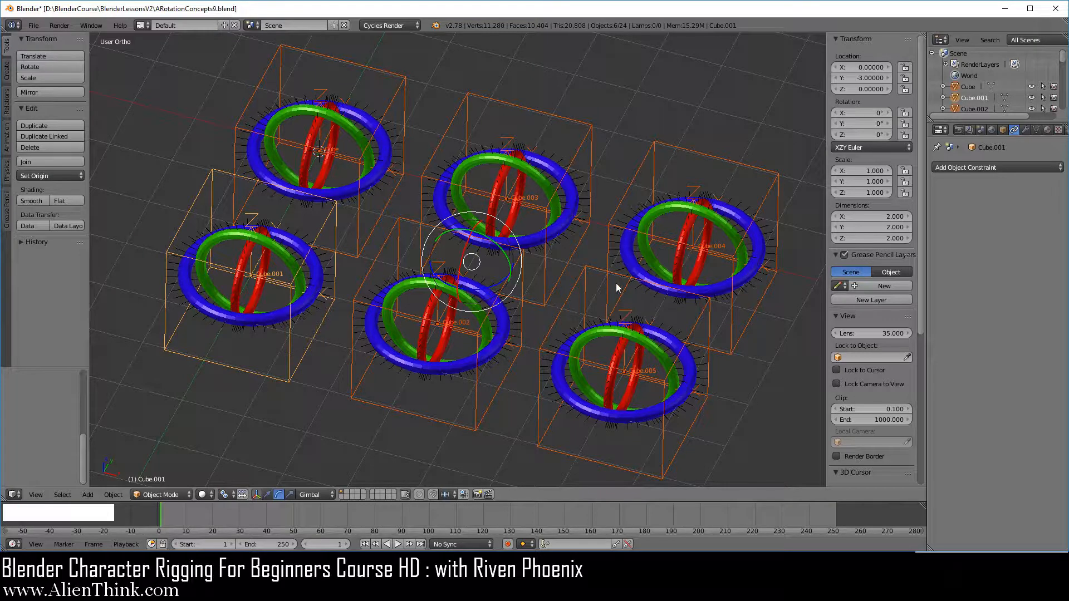
key(i)
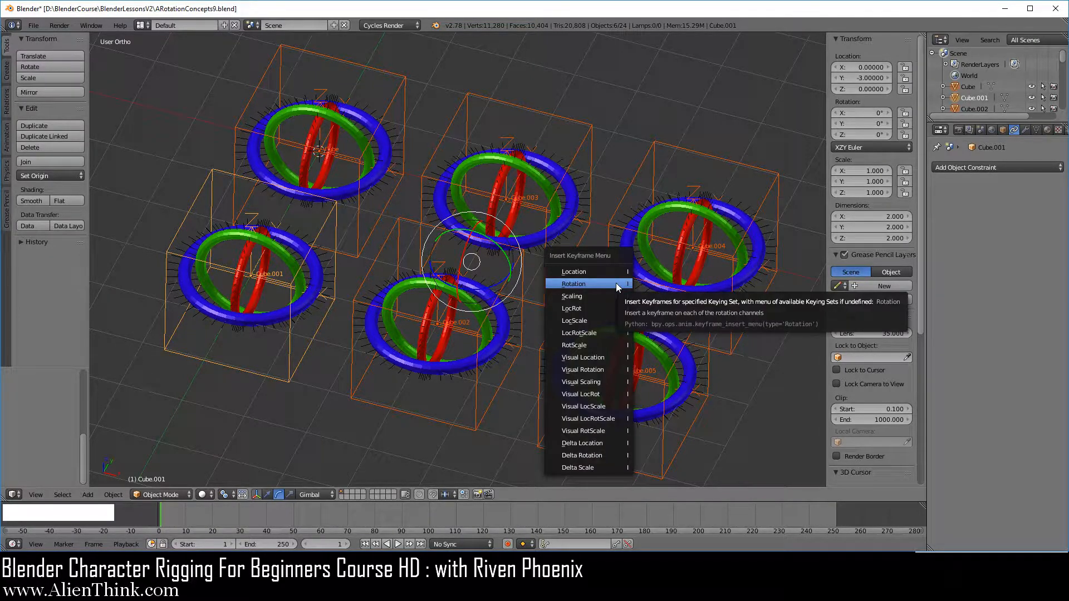
click(615, 284)
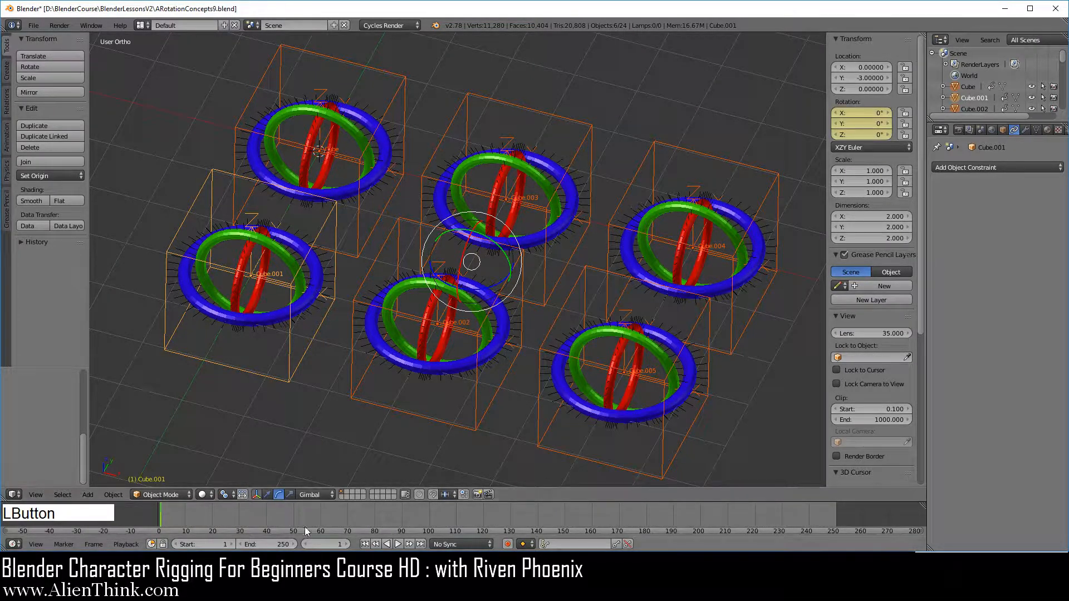
At frame 20, rotate the six cubes 90 degrees about the global Y axis and keyframe their rotation
click(213, 514)
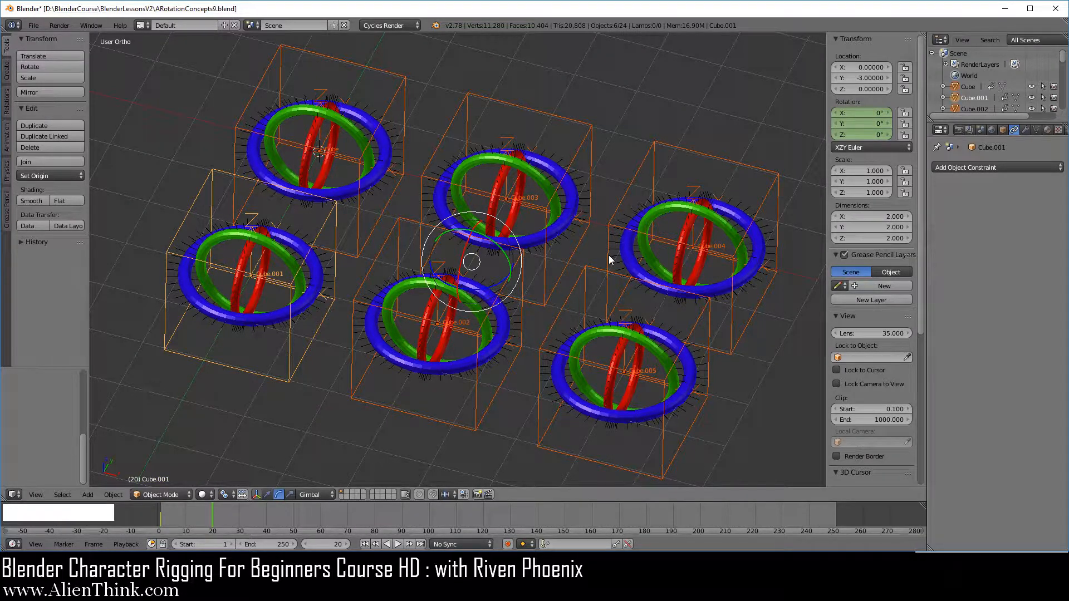
key(r)
key(y)
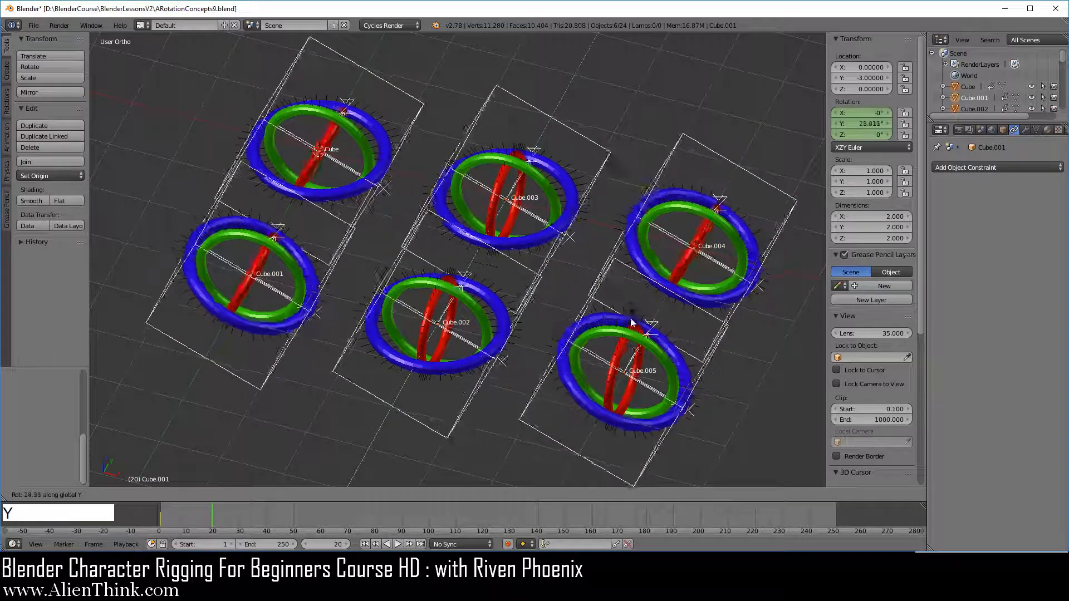
key(ctrl)
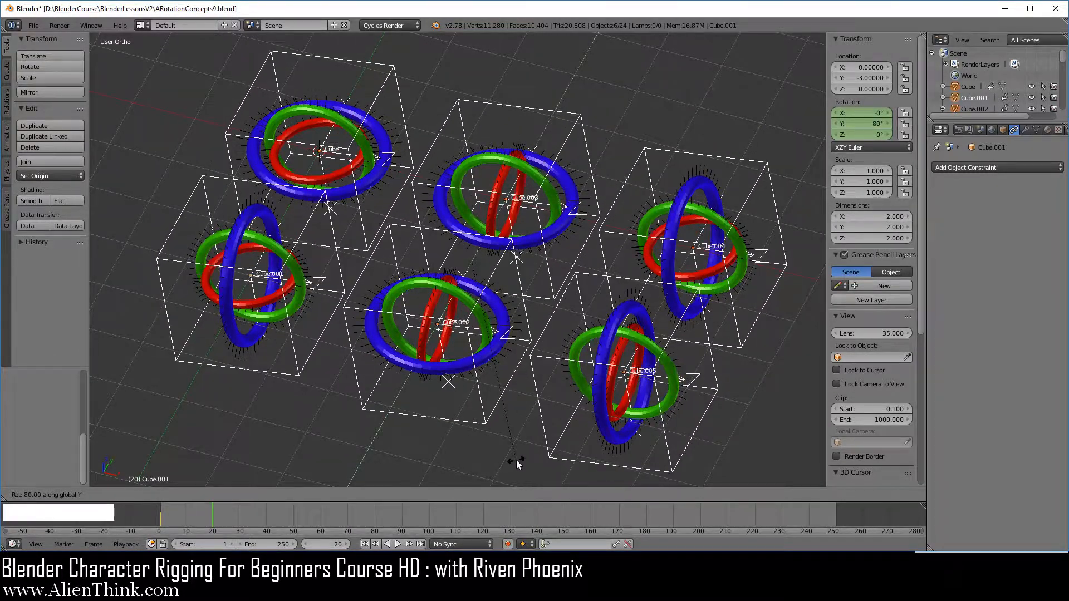
ctrl+click(486, 460)
At frame 40, rotate the six cubes -90 degrees about the global Z axis and insert a Rotation keyframe
click(266, 513)
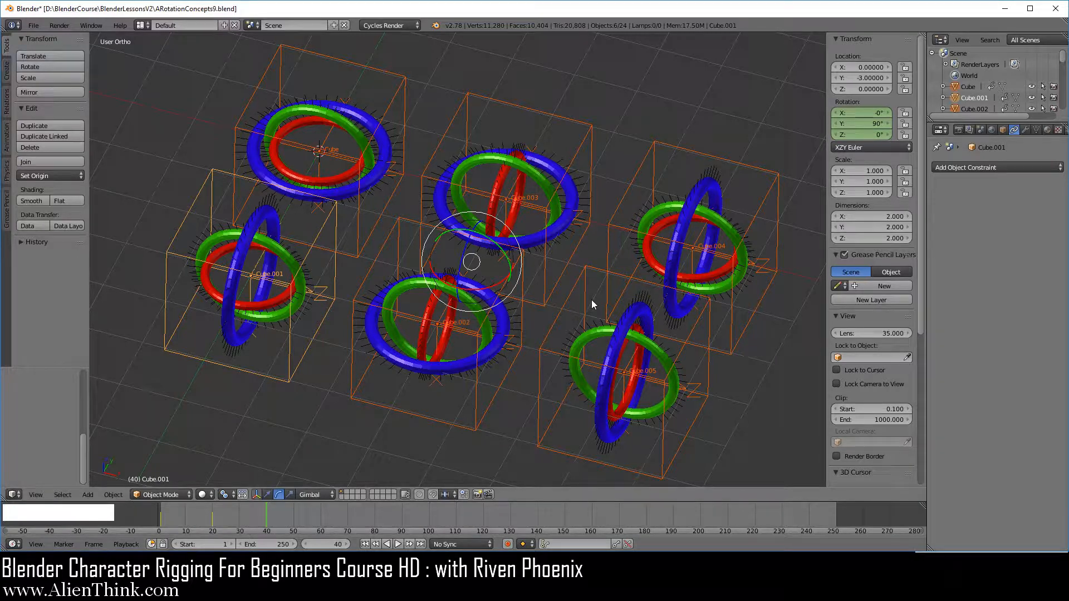
key(r)
key(z)
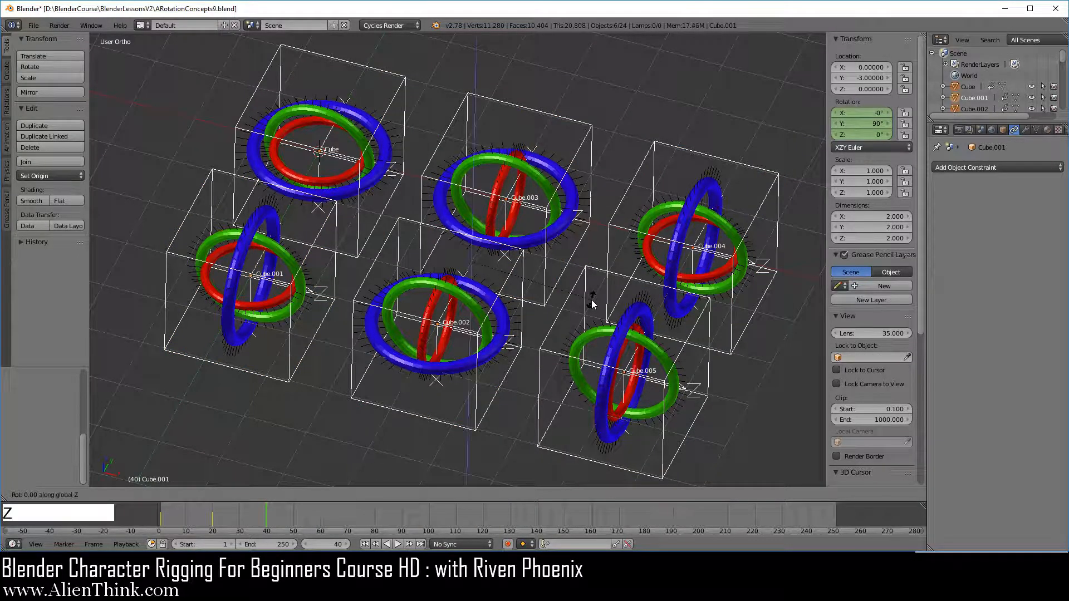
key(ctrl)
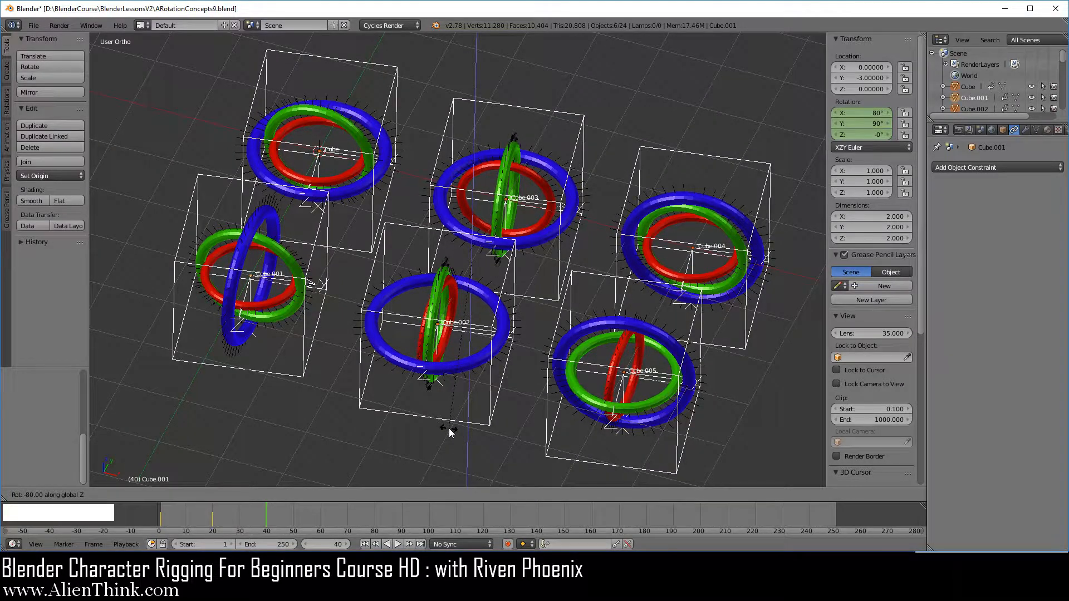
ctrl+click(424, 429)
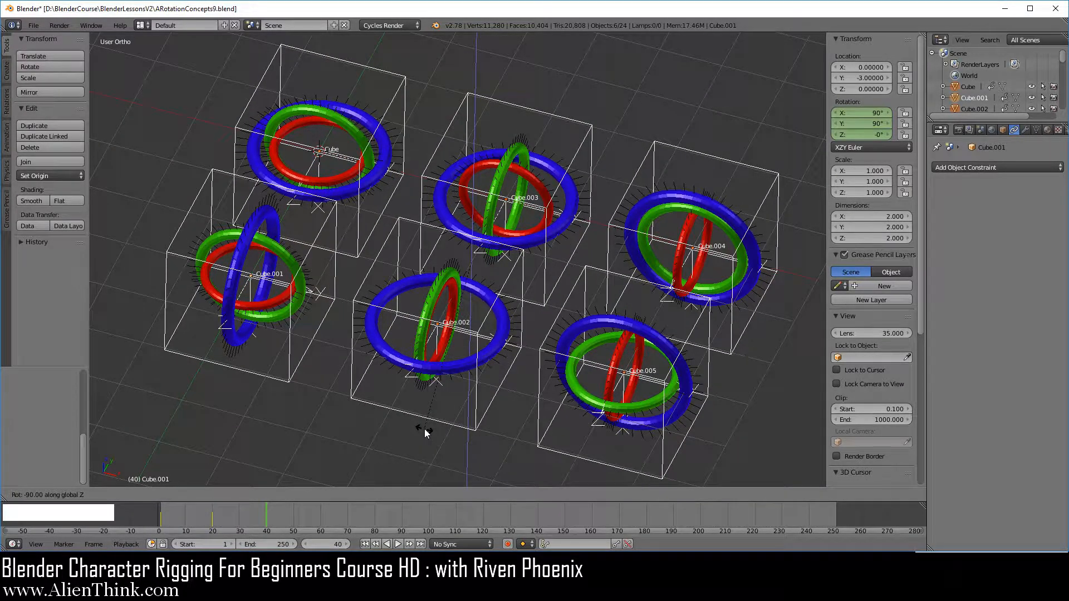
key(i)
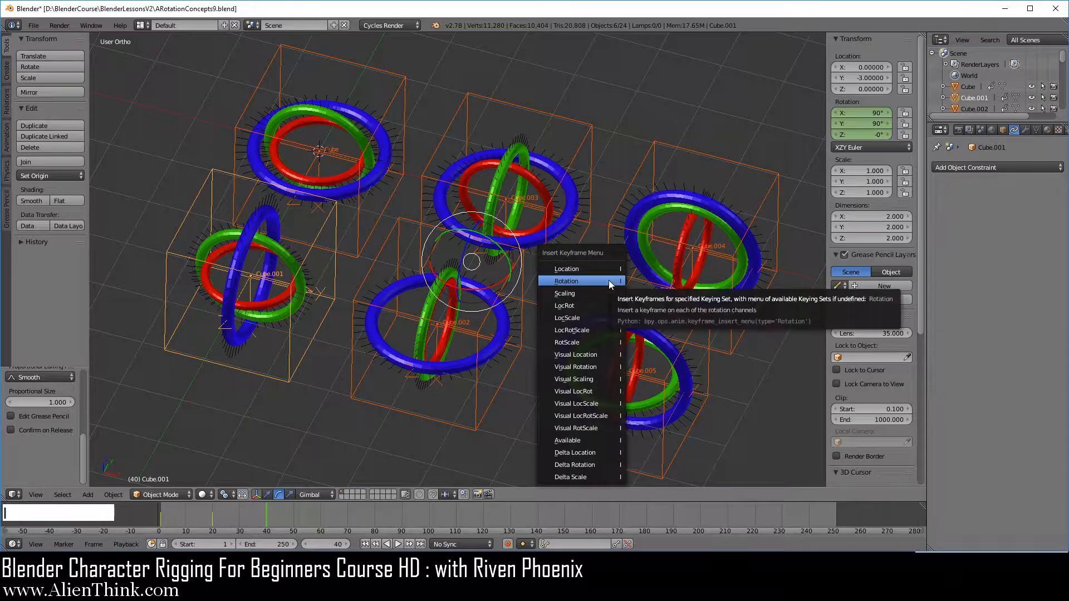
click(610, 280)
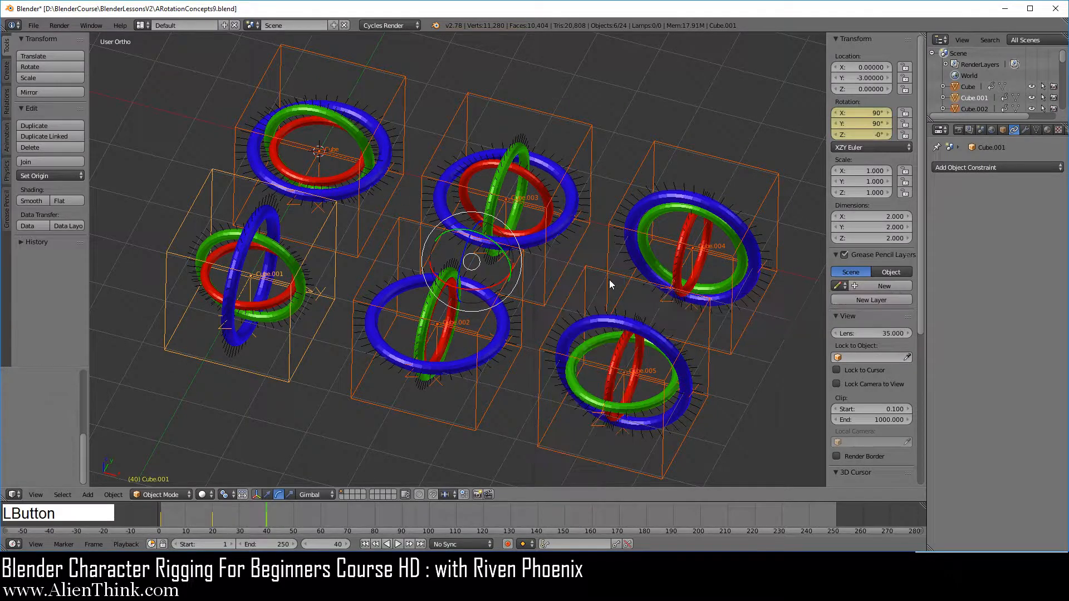
At frame 60, rotate the six cubes -90 degrees about the global X axis and insert a Rotation keyframe
click(320, 516)
key(r)
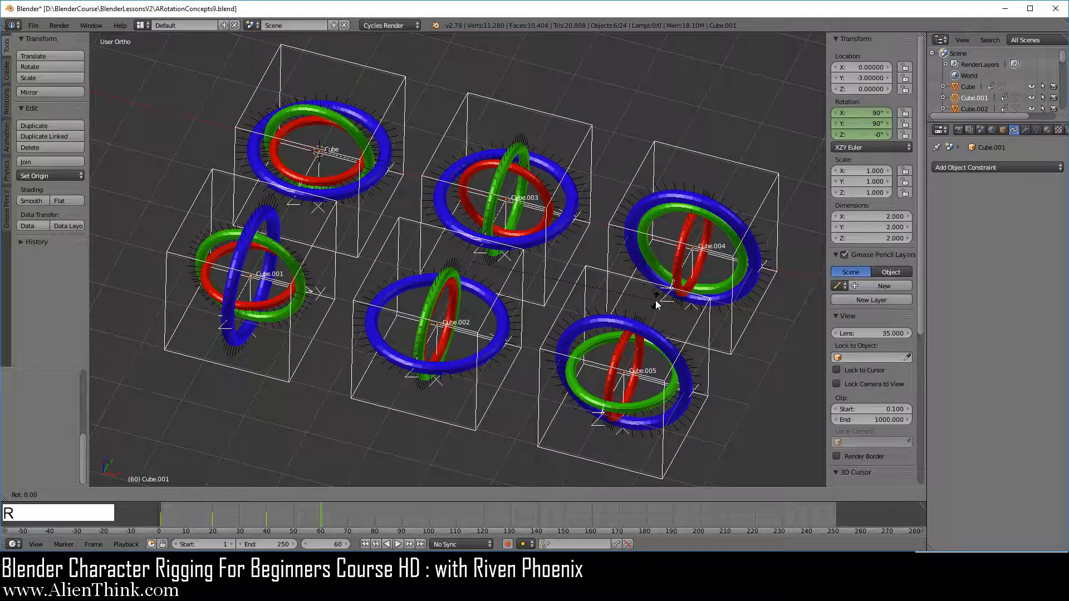
ctrl+click(438, 452)
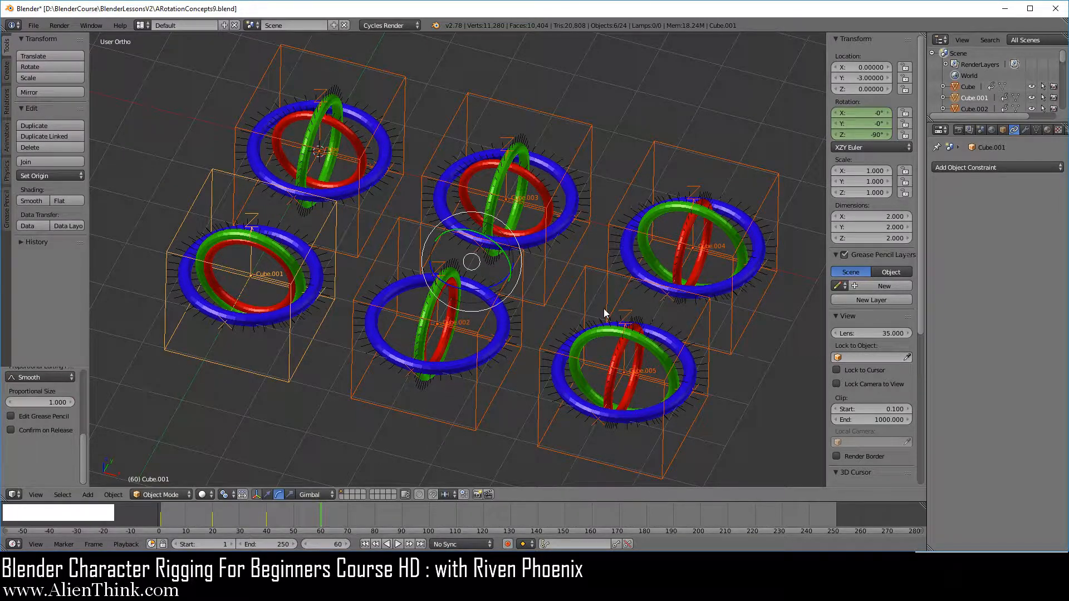
key(i)
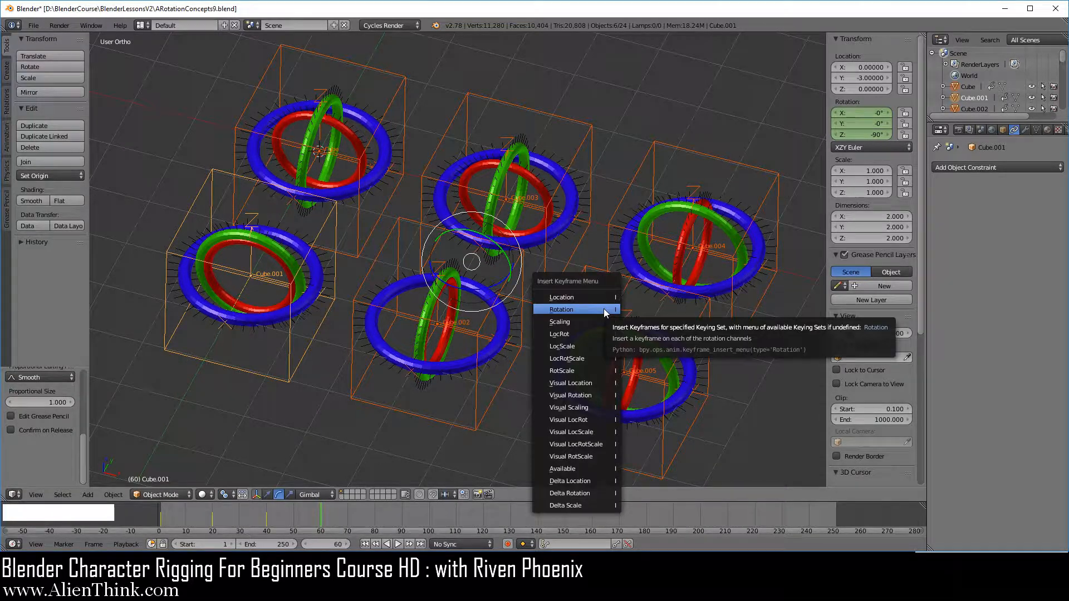
click(606, 310)
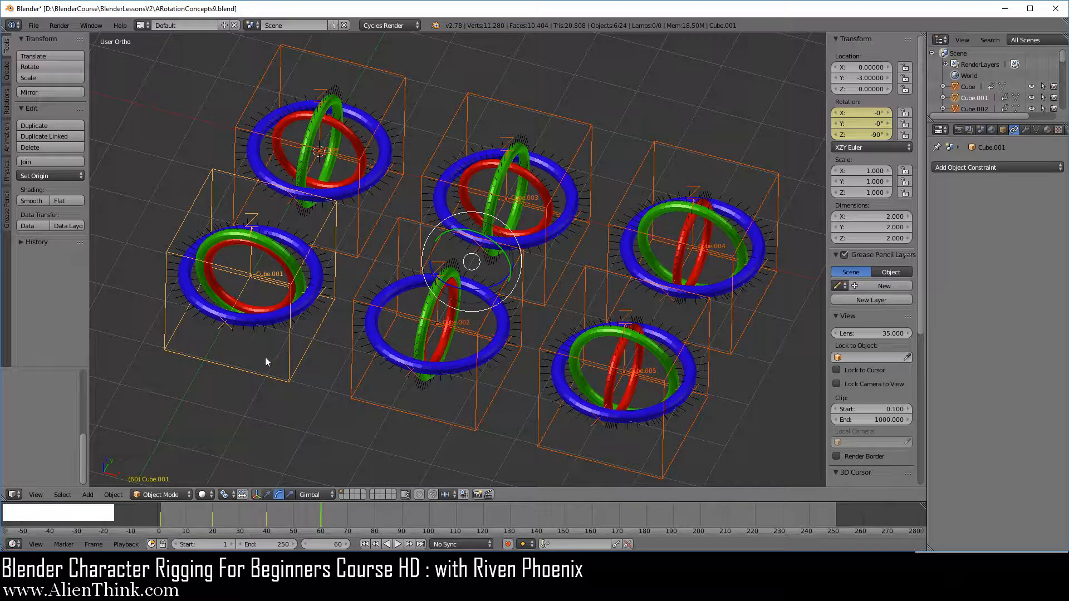
At frame 80, rotate the six cubes 90 degrees about the global Y axis and keyframe their rotation
click(375, 522)
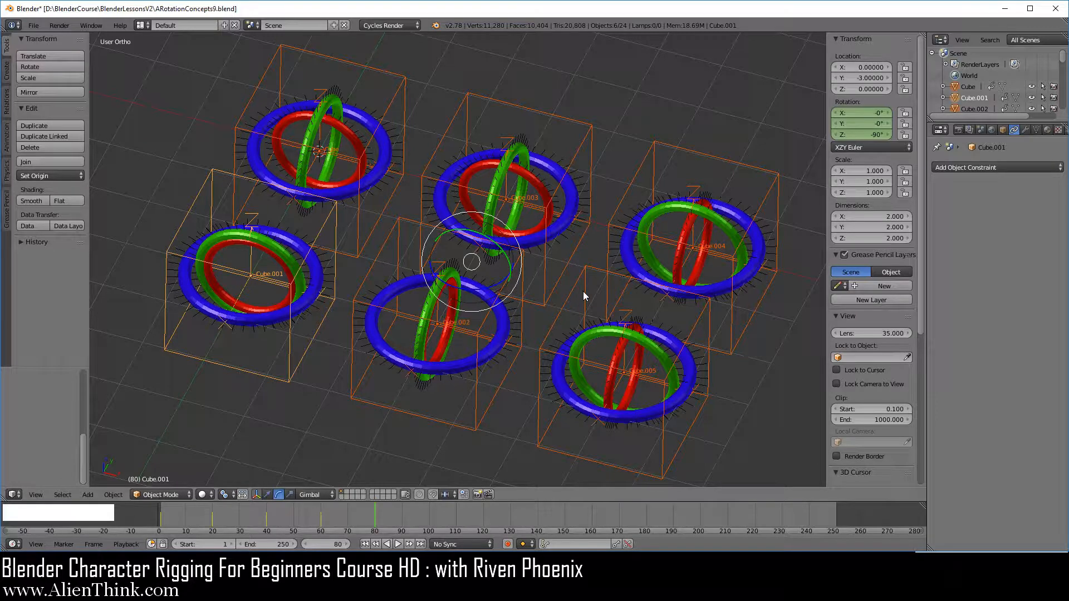
key(r)
key(y)
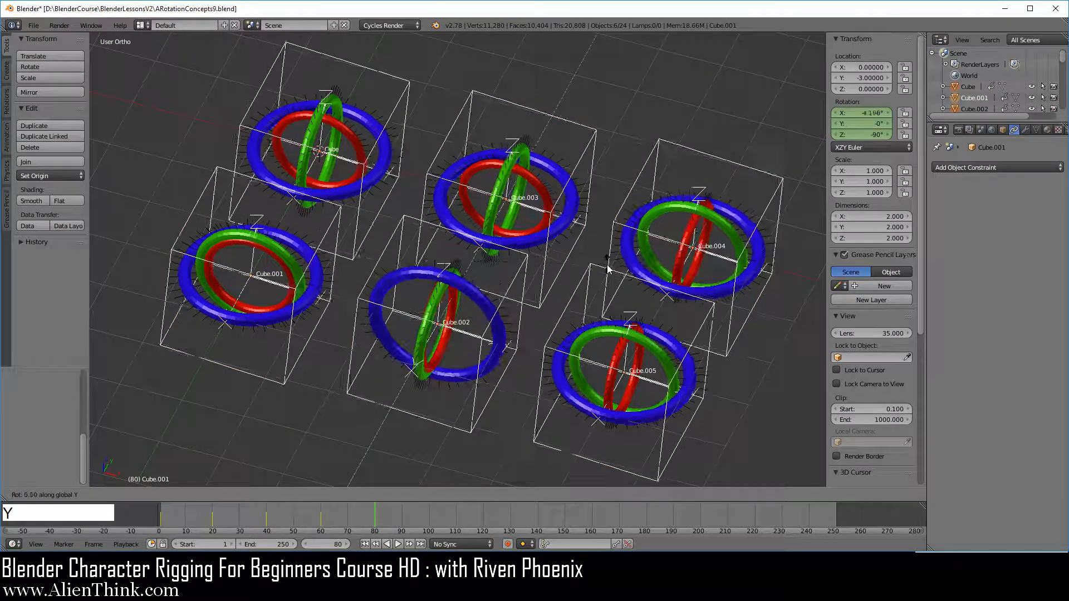
key(ctrl)
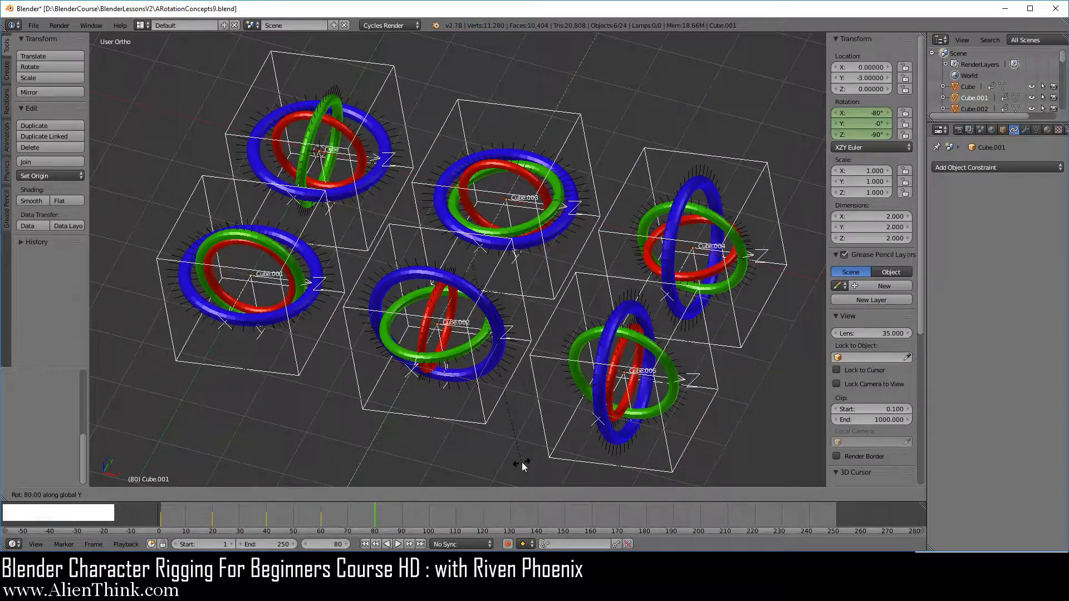
click(504, 467)
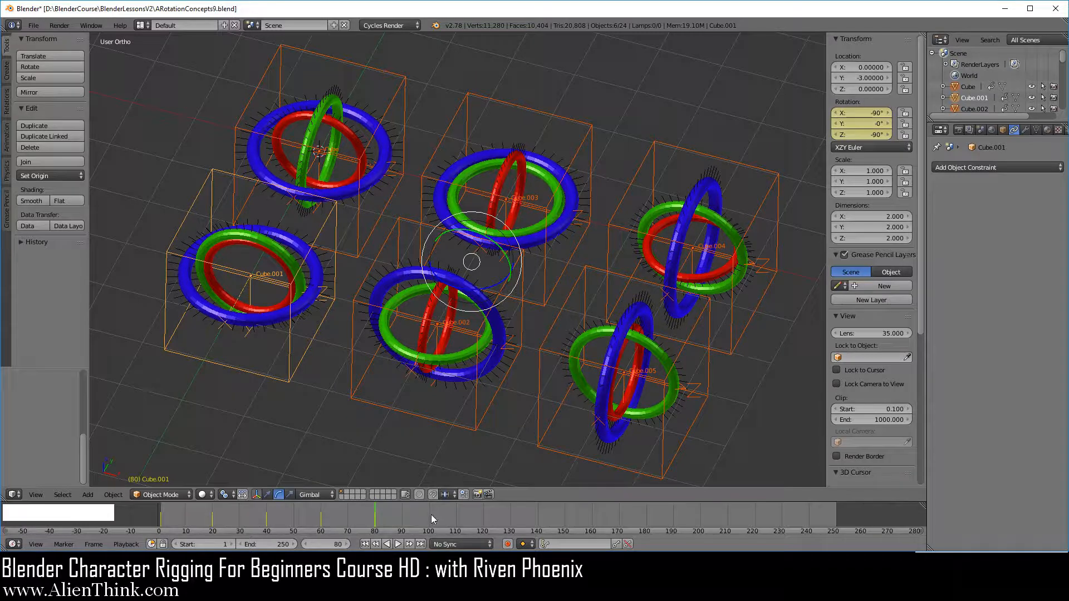
At frame 100, rotate the six cubes -90 degrees about the global Z axis and insert a Rotation keyframe
drag(431, 514, 429, 514)
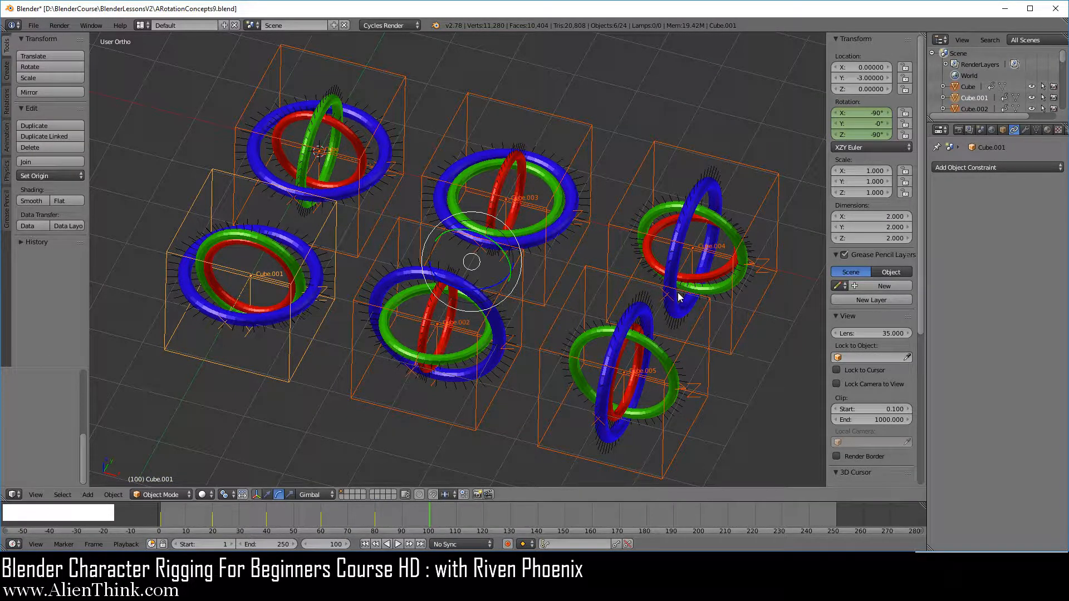
key(r)
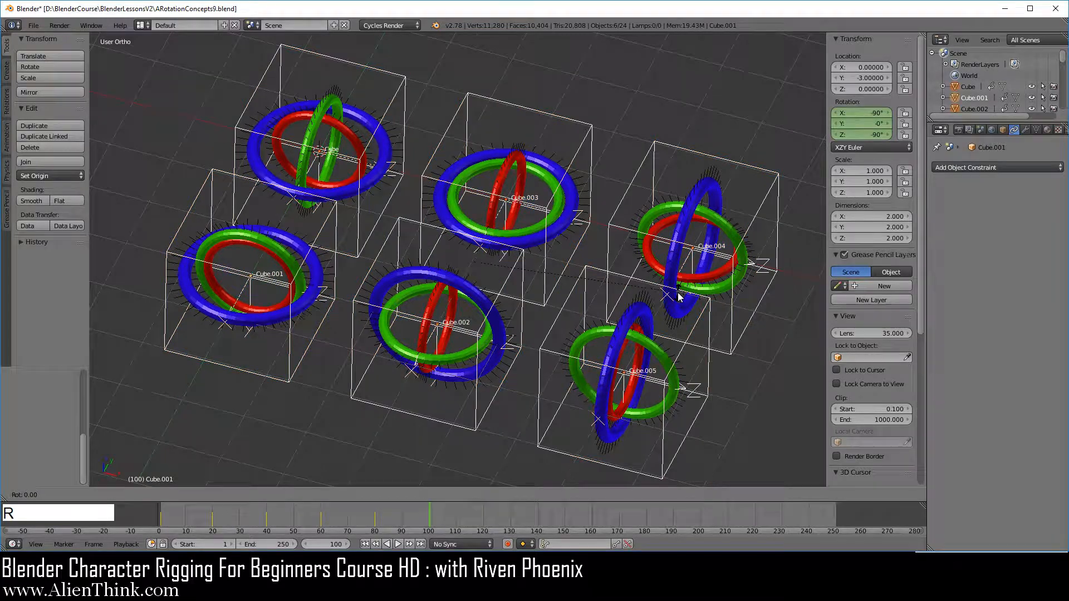
key(z)
key(ctrl)
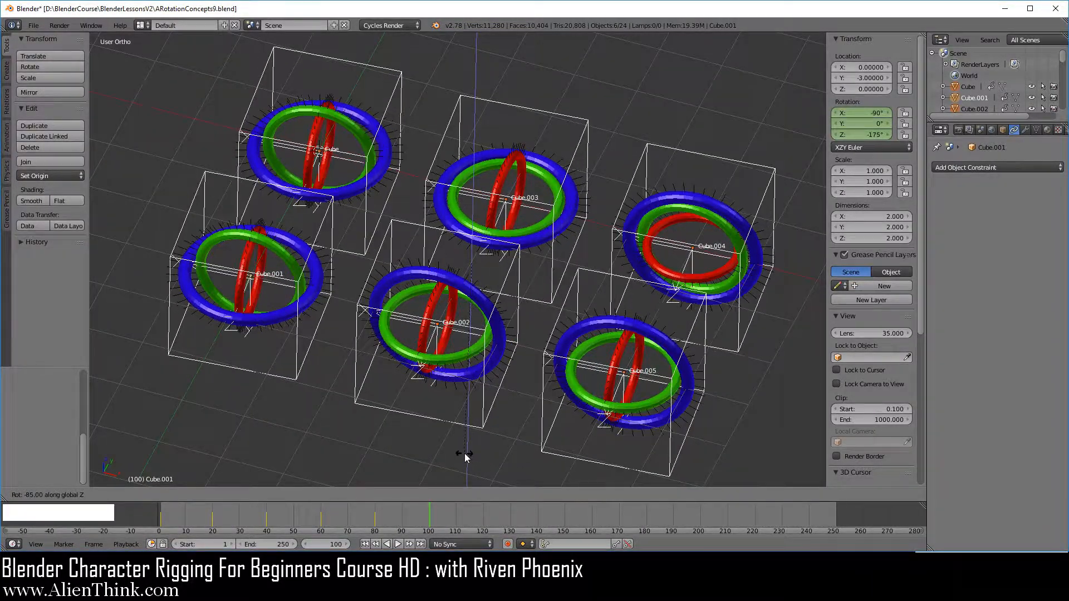
ctrl+click(450, 451)
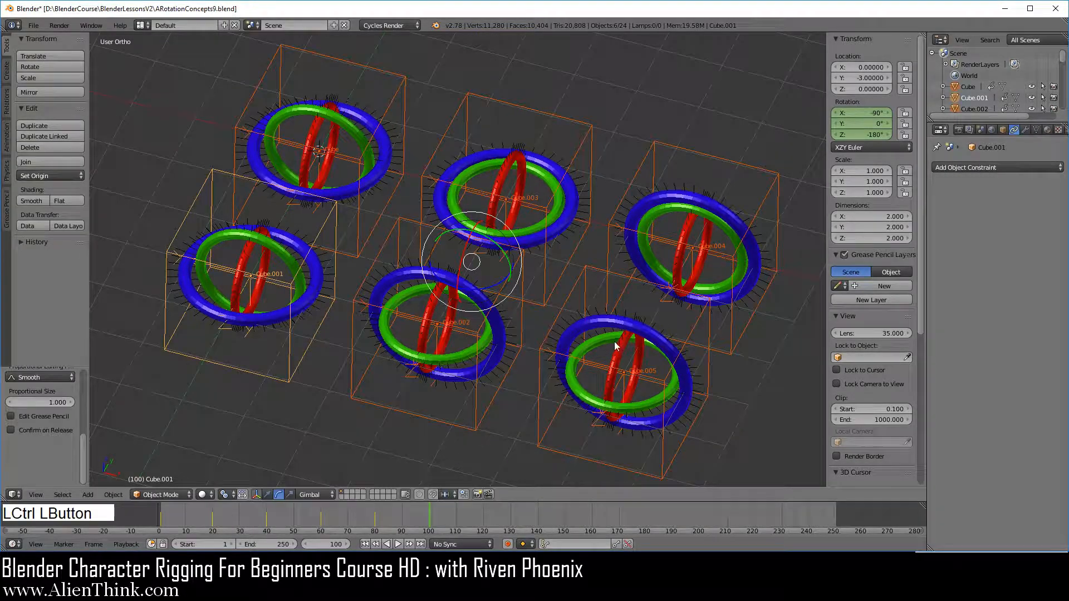
key(i)
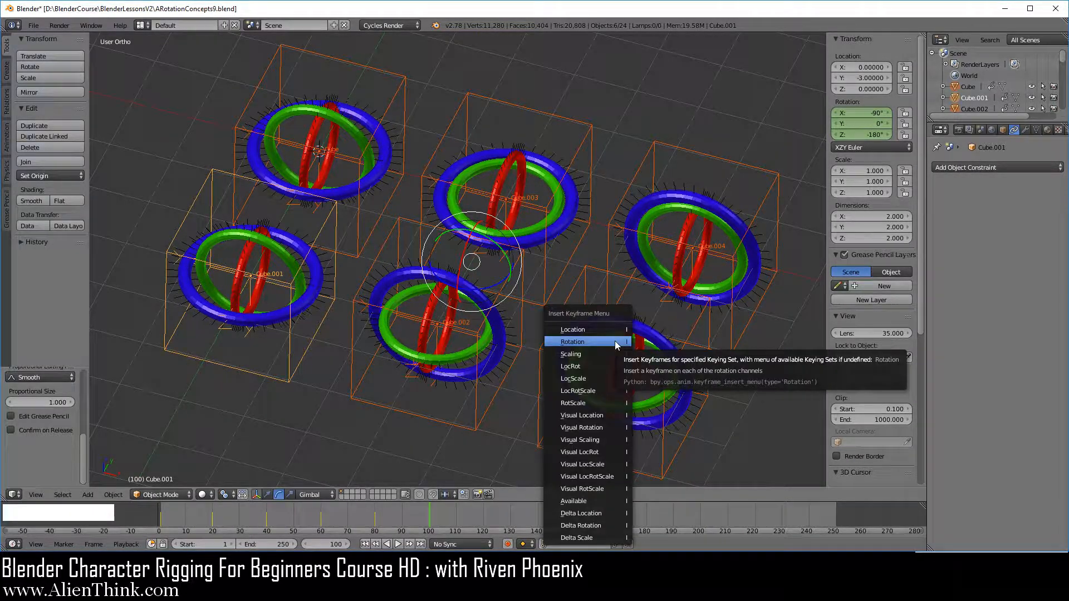
click(615, 340)
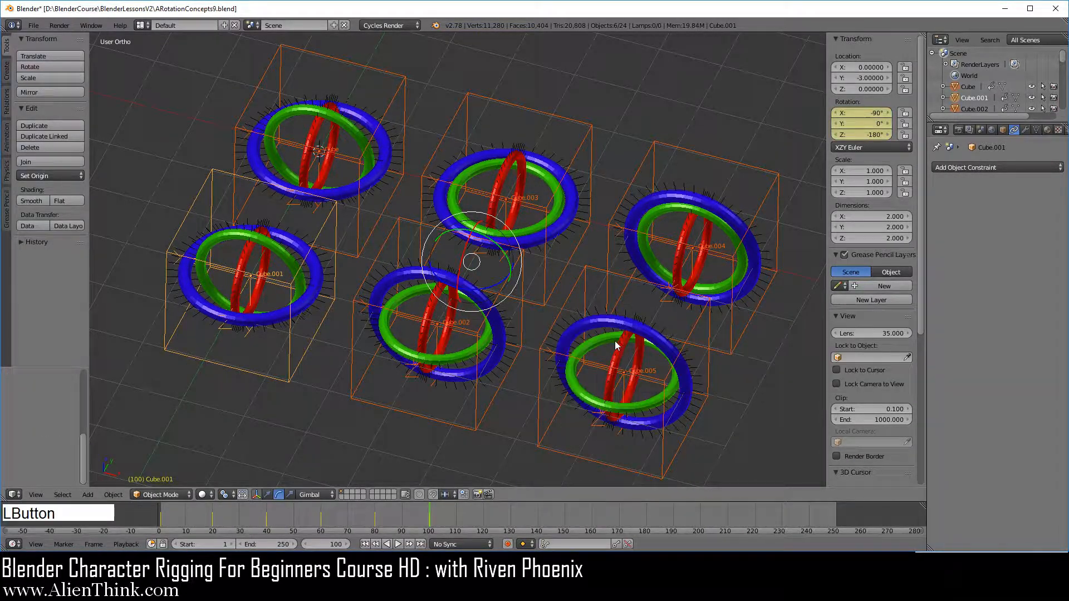
At frame 120, rotate the six cubes -90 degrees about the global X axis and insert a Rotation keyframe
click(484, 515)
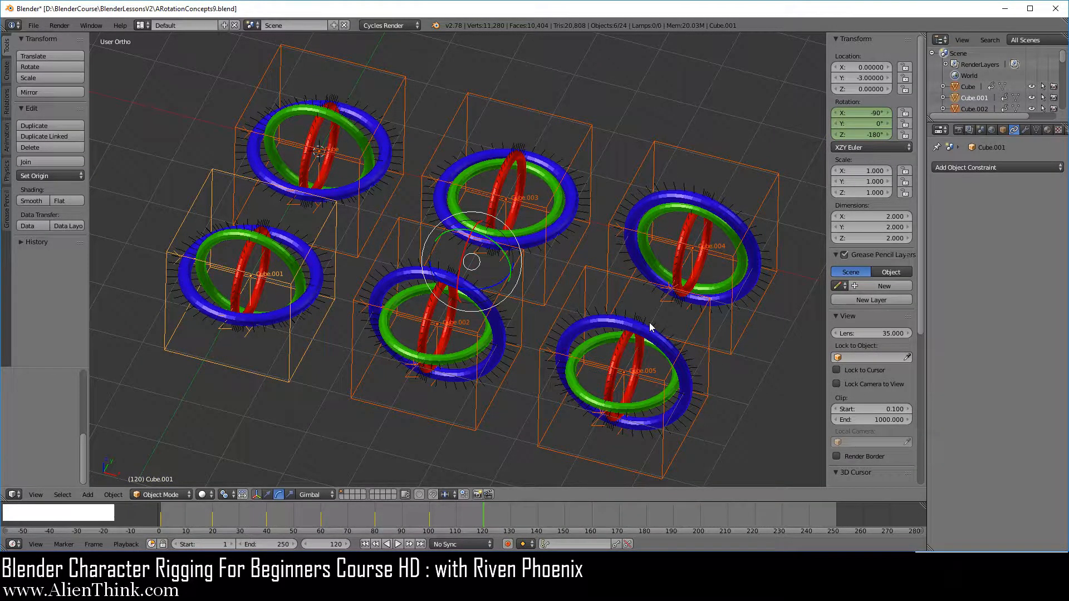
key(r)
key(x)
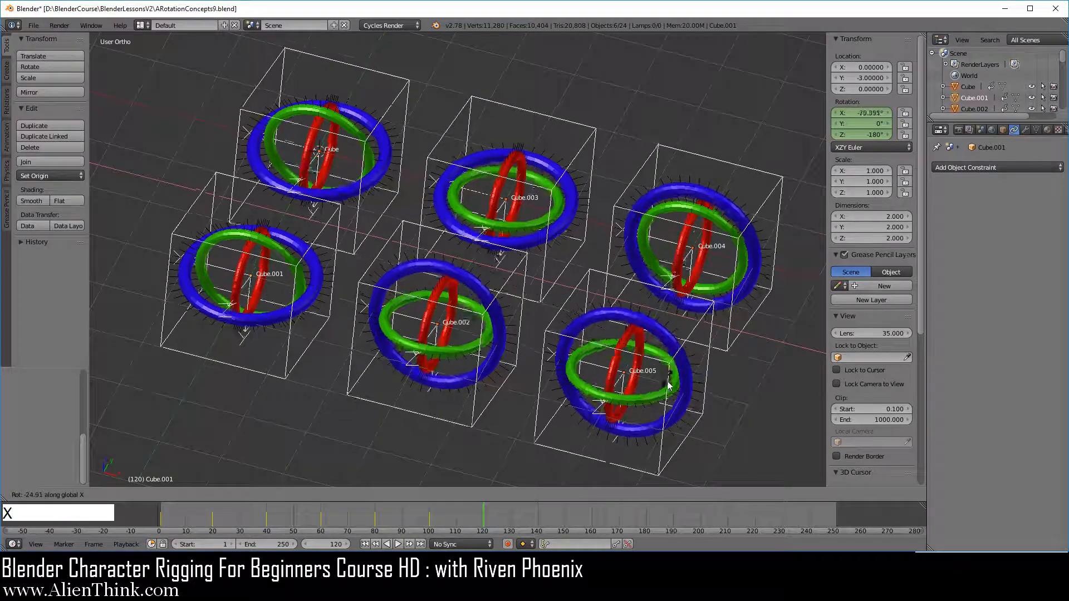
key(ctrl)
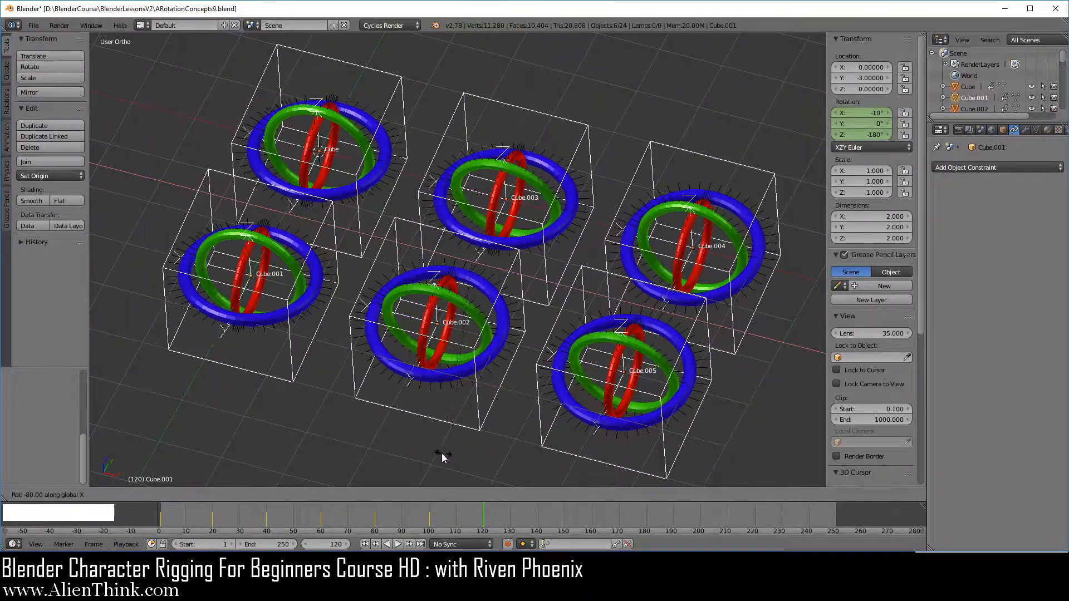
ctrl+click(414, 452)
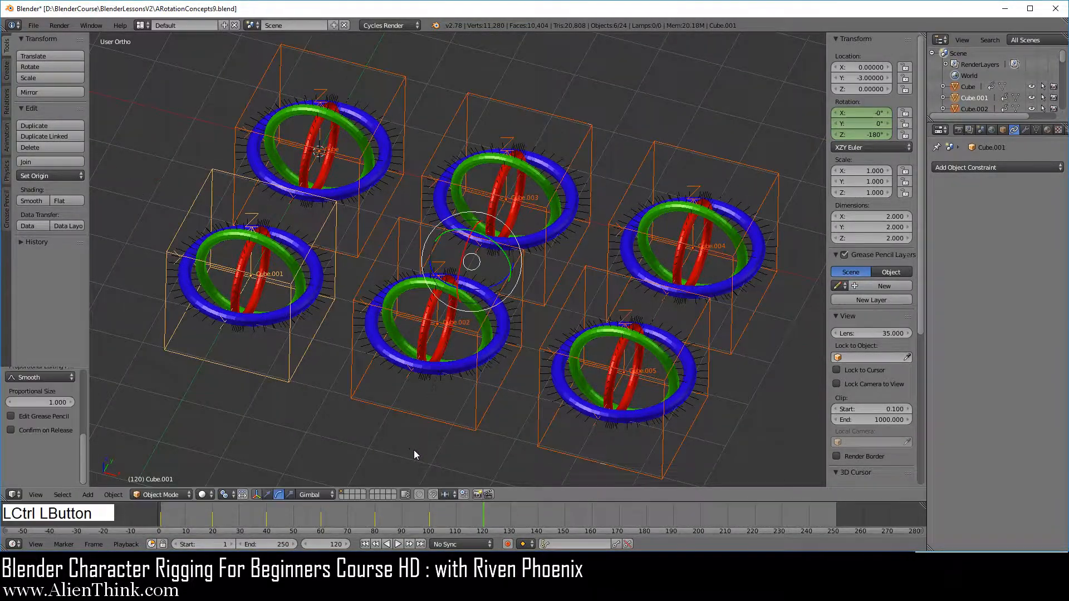
key(i)
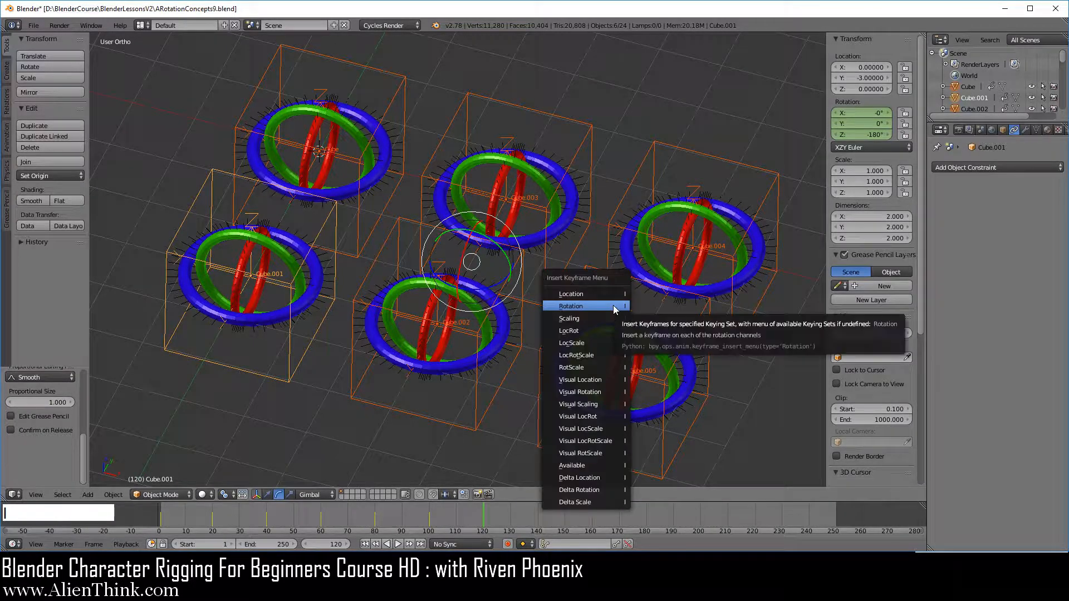
click(614, 307)
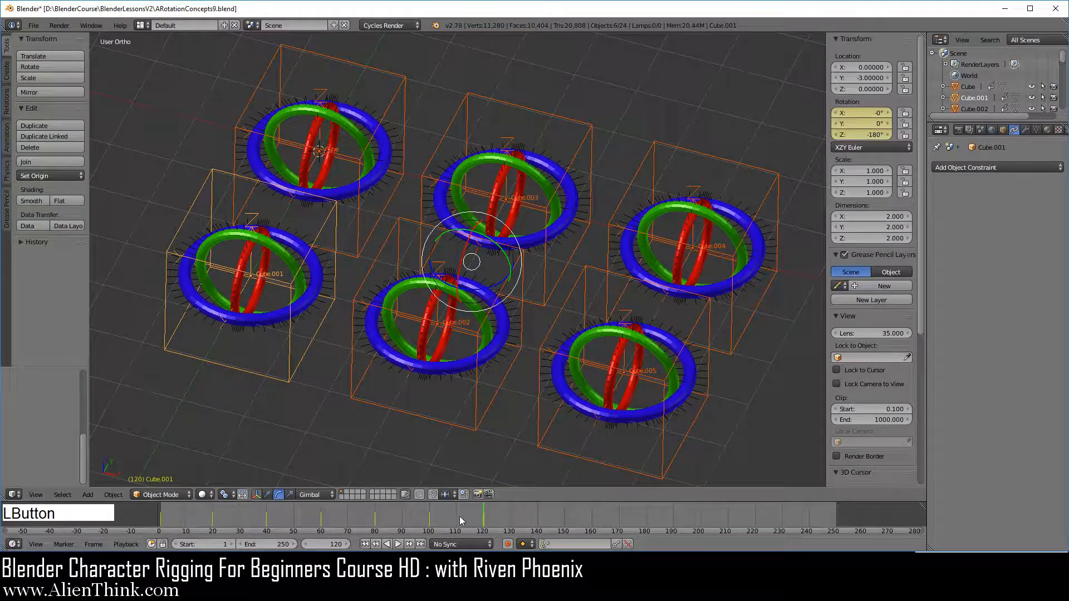
Return the animation to frame 1 and save the scene as a new file named ARotationConcepts10.blend
click(366, 545)
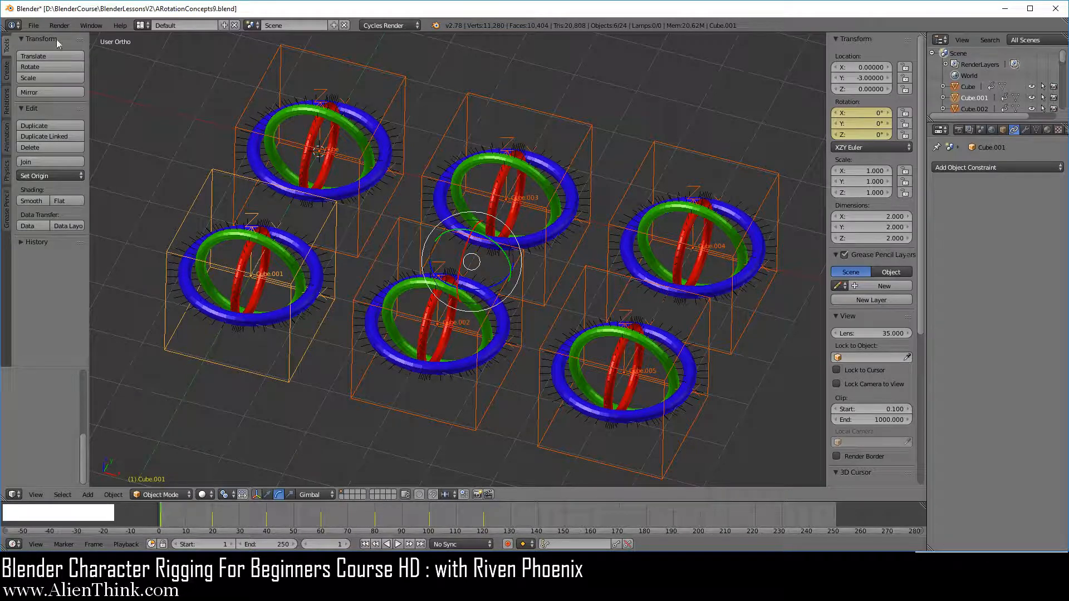
click(33, 25)
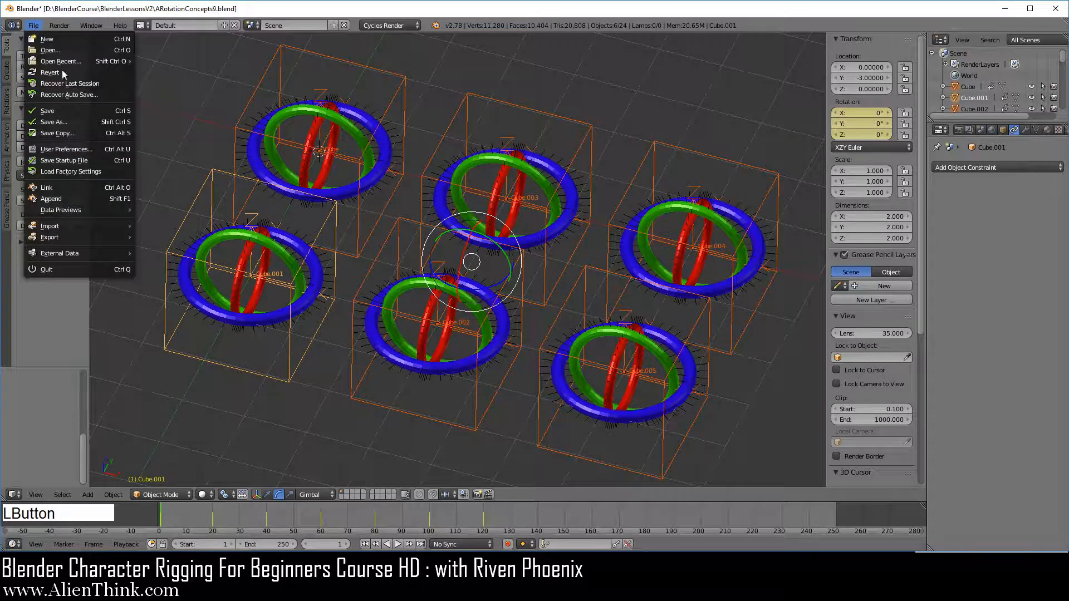
click(83, 118)
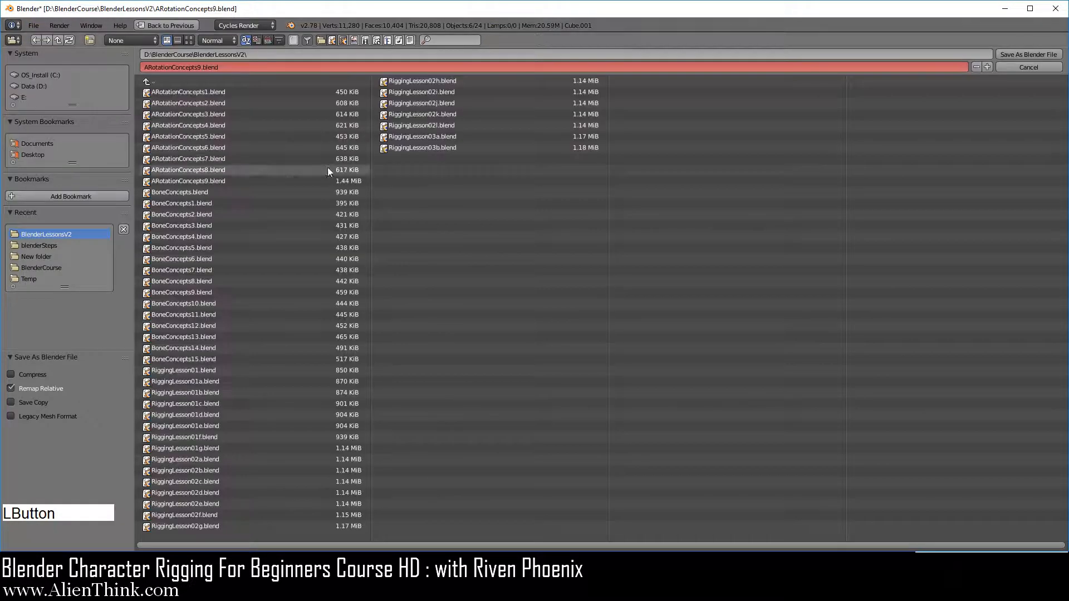
click(987, 67)
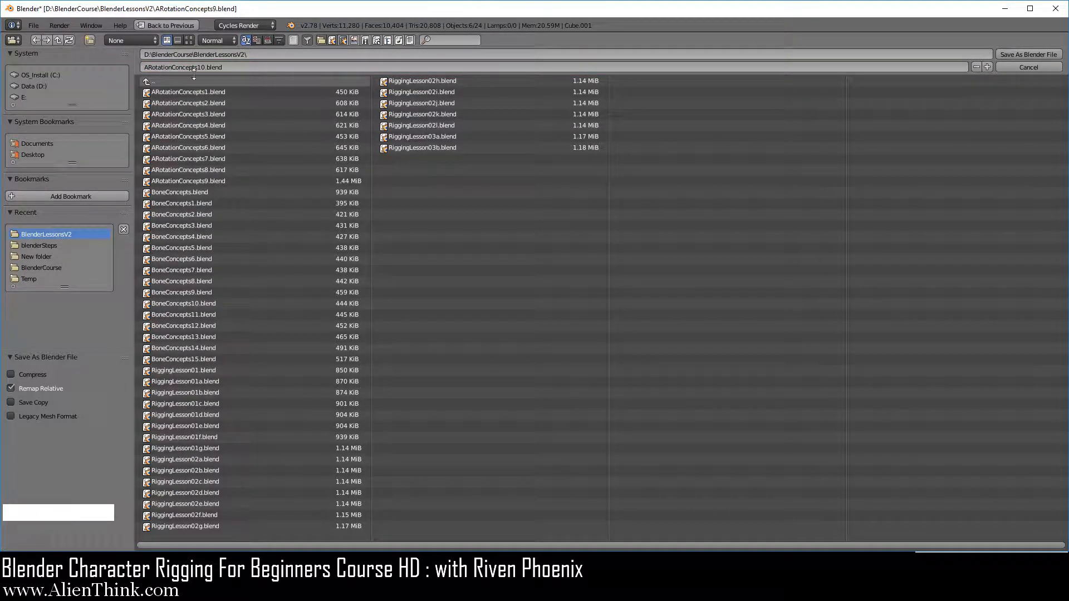
click(1034, 52)
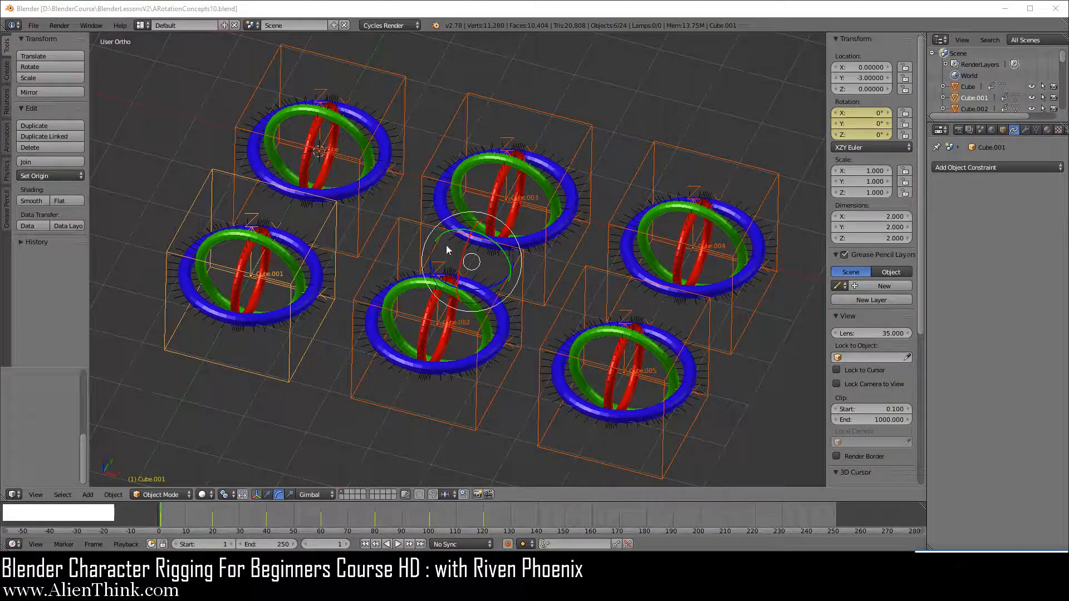
Select the XYZ Euler cube and examine its gimbal rings up close while scrubbing from frame 1 through 20 to 40
right_click(403, 131)
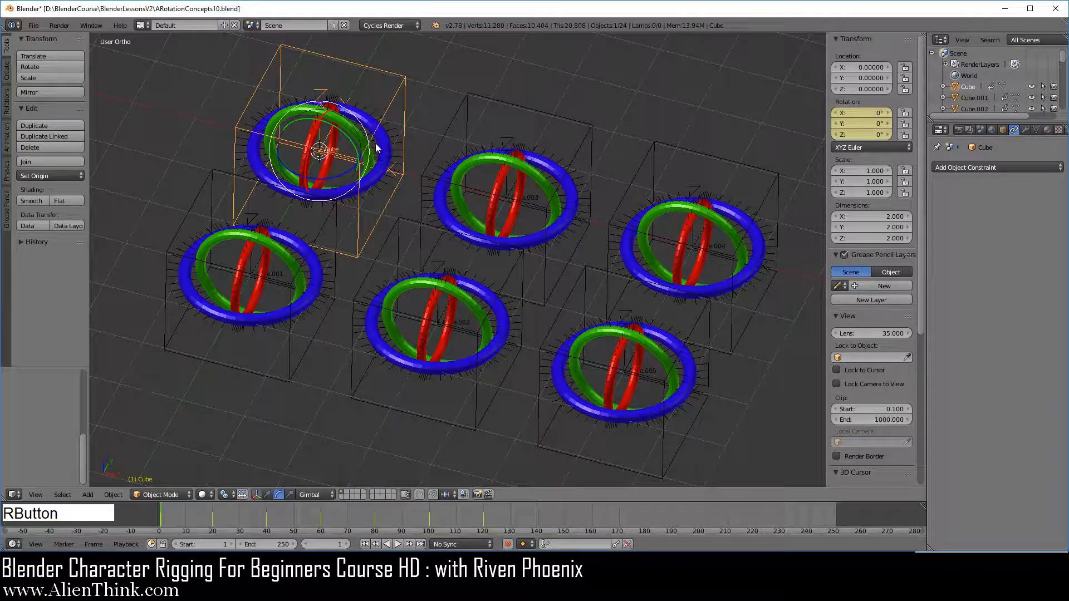
middle_drag(403, 131, 400, 236)
scroll(400, 236, up, 3)
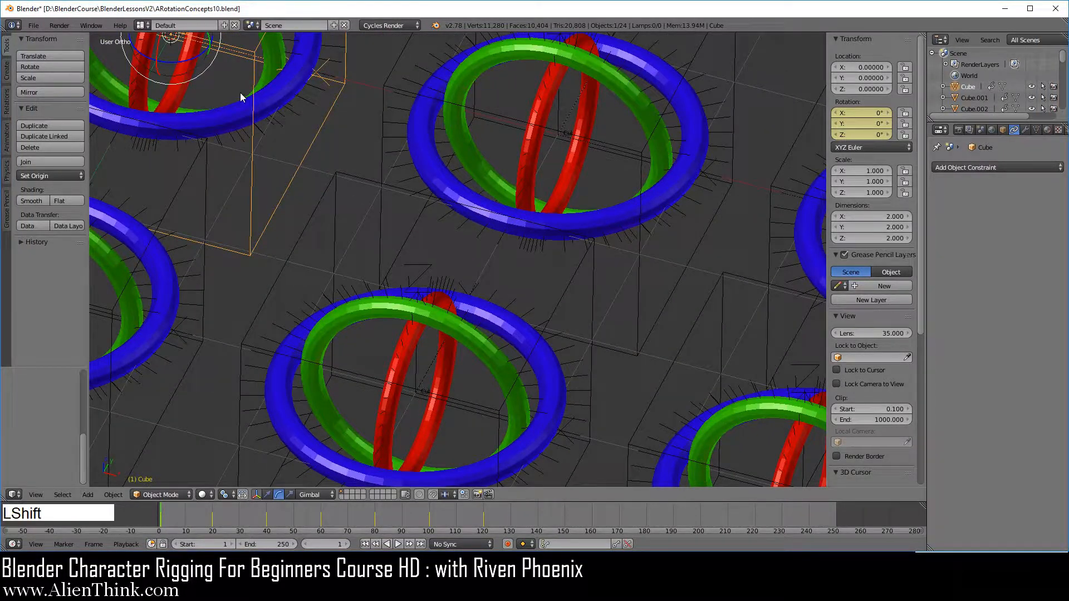
shift+middle_drag(240, 94, 555, 303)
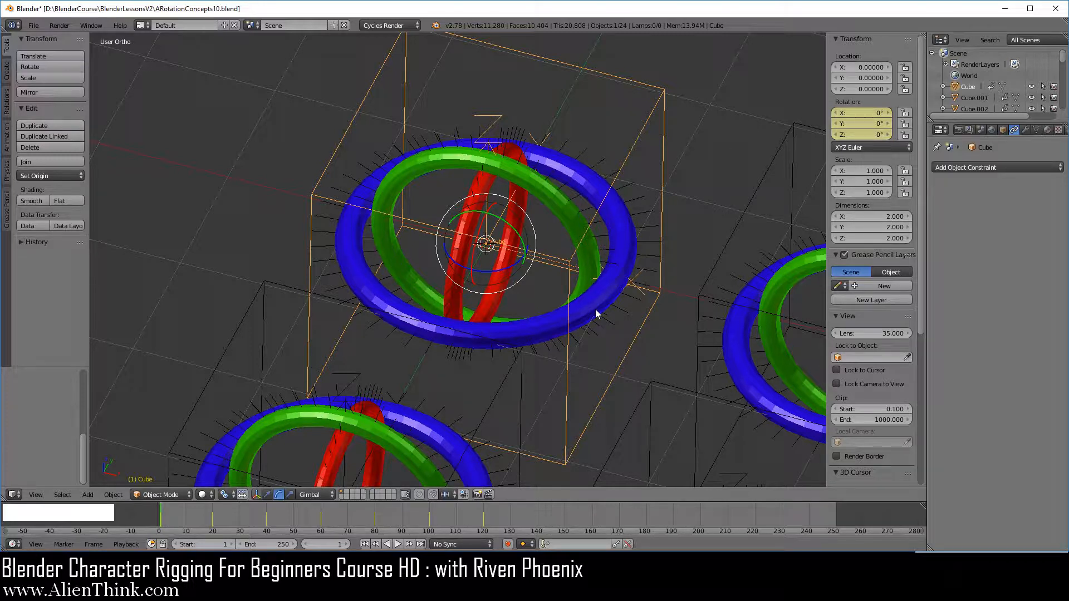
click(162, 519)
key(alt+a)
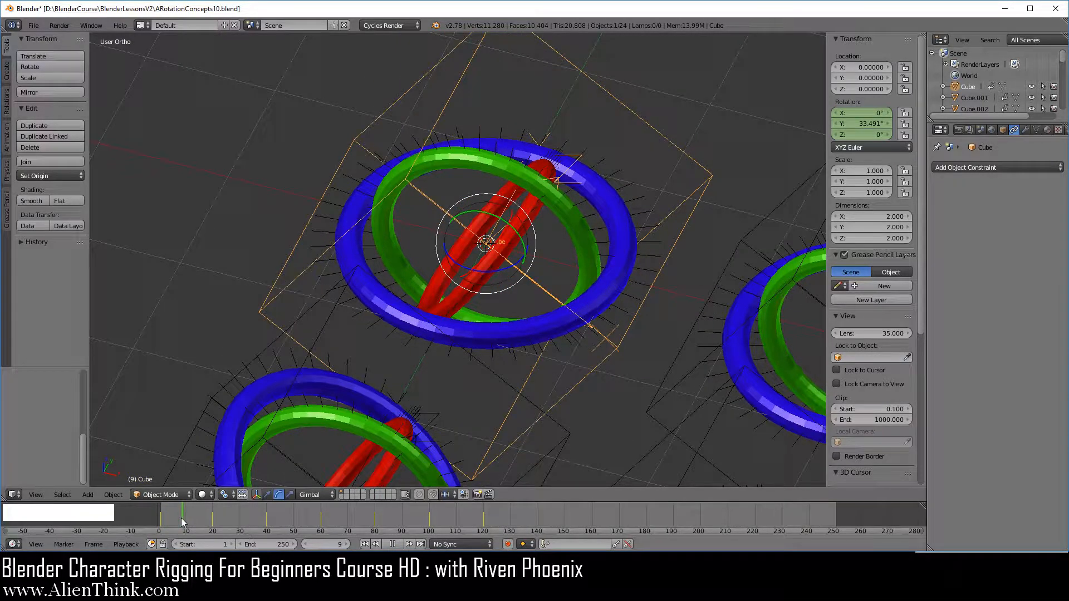
drag(182, 517, 211, 523)
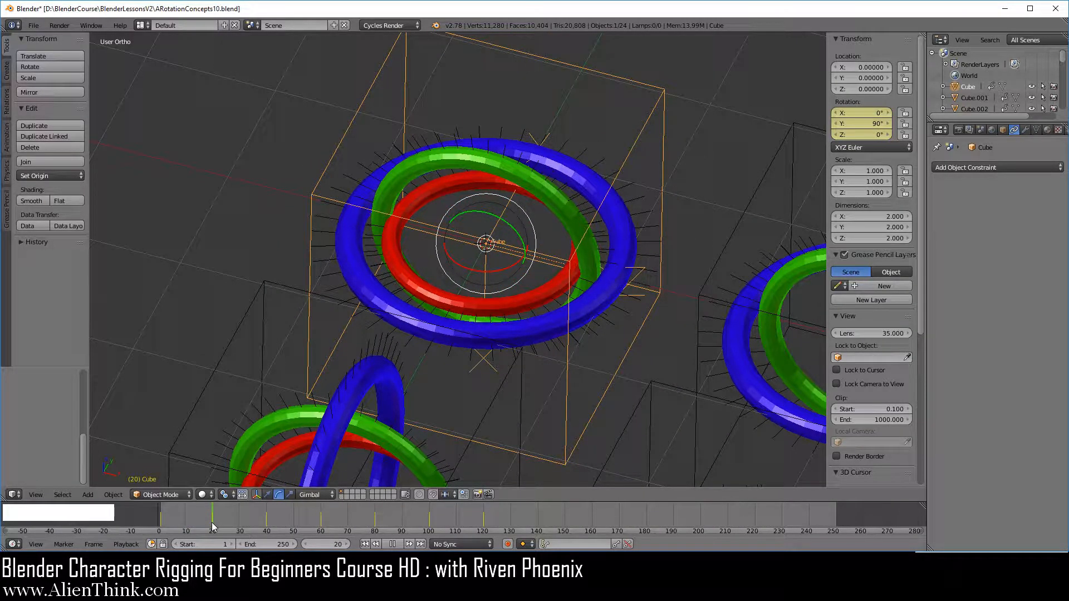
drag(212, 523, 265, 526)
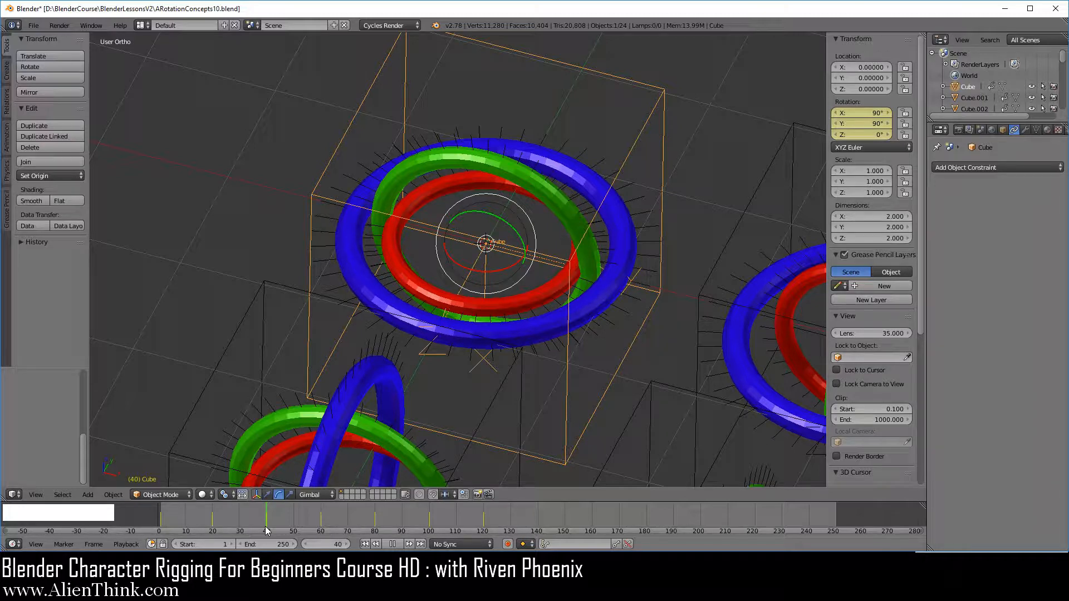
Examine how the XYZ Euler cube's rings move between frames 40 and 60 and on to about frame 120, and return to frame 1
drag(265, 526, 291, 527)
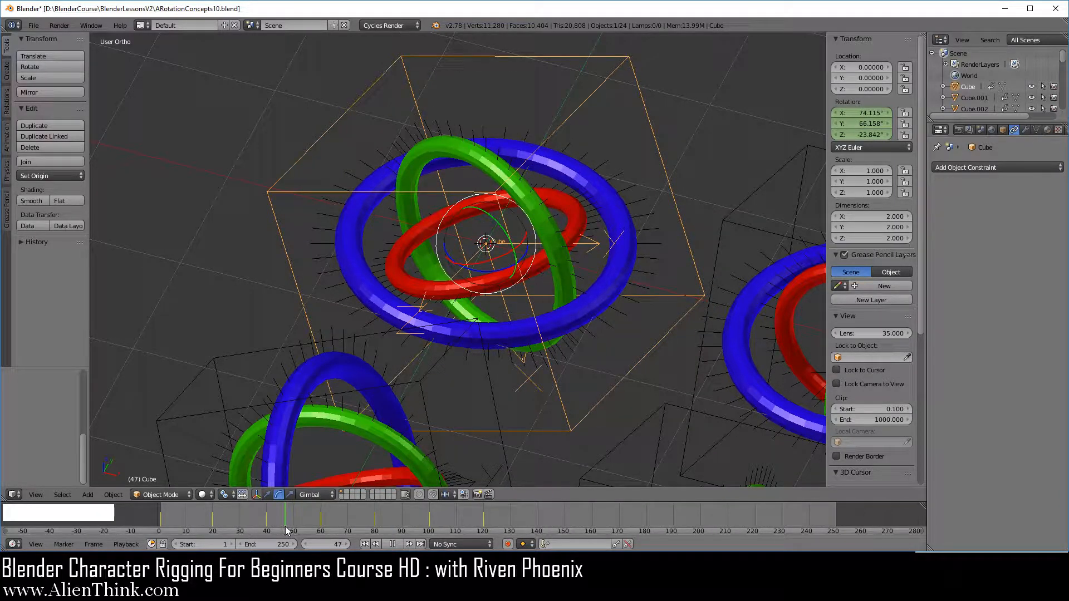
drag(287, 530, 321, 528)
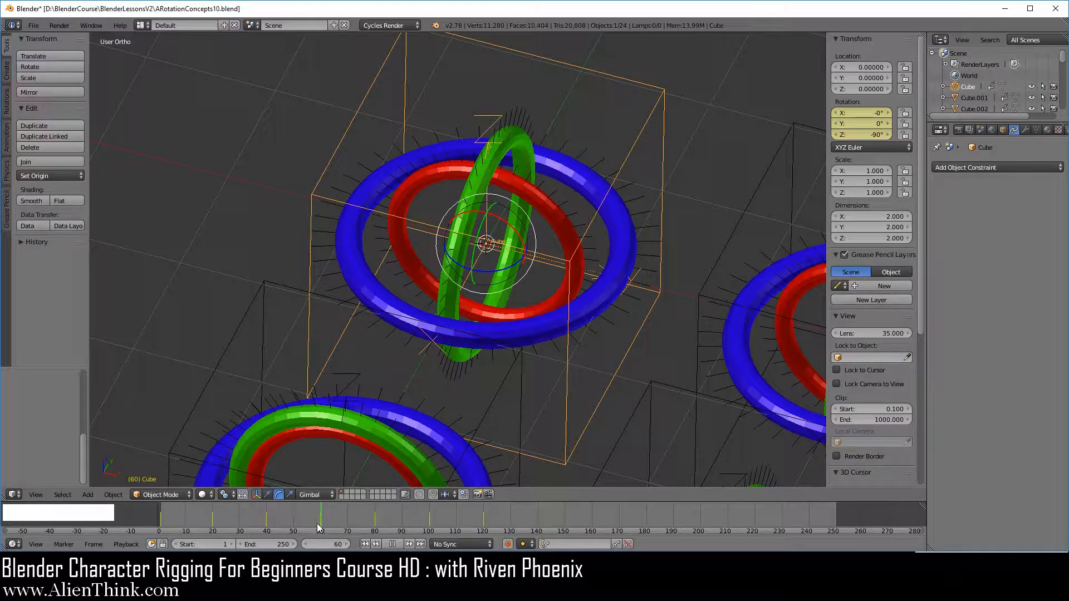
mouse_move(317, 524)
mouse_down()
mouse_move(287, 519)
mouse_move(319, 518)
mouse_up()
drag(320, 517, 489, 520)
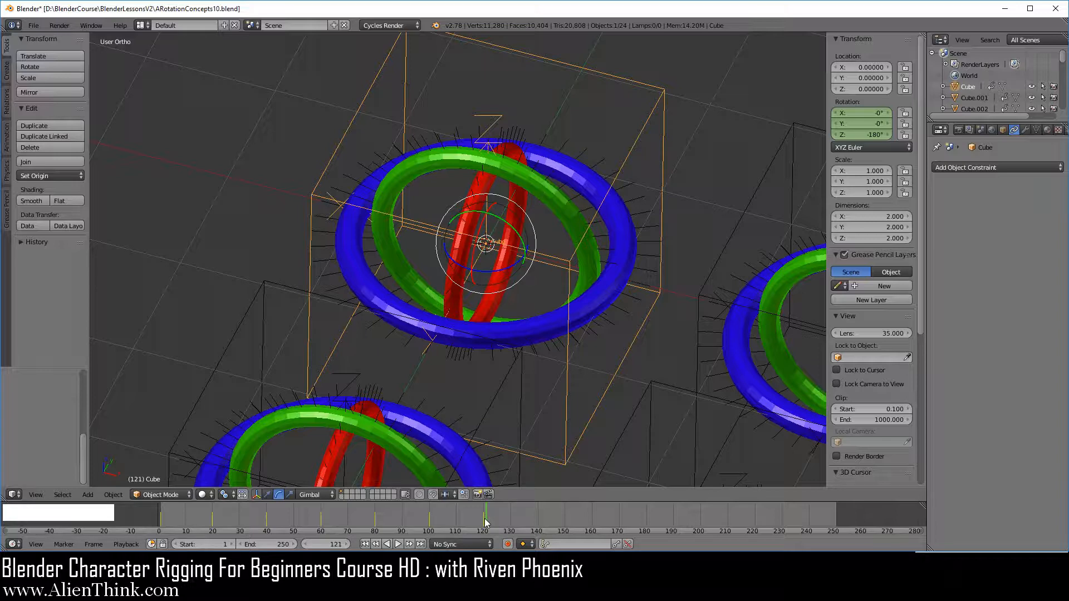
drag(485, 520, 161, 506)
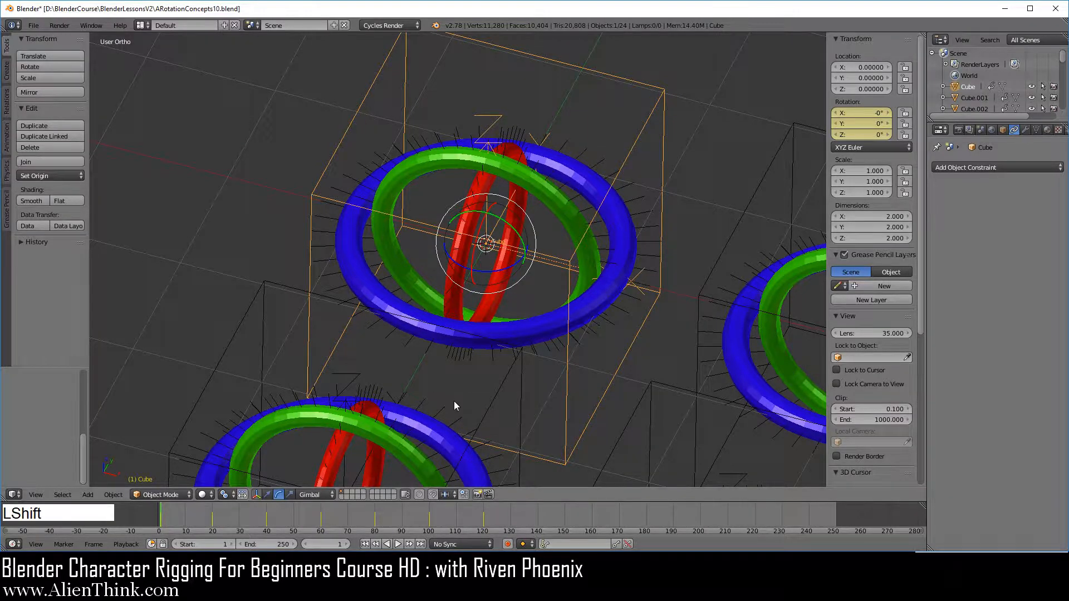
Select the XZY Euler cube, scrub to frame 60, compare its rings between frames 40 and 60, and return to frame 1
shift+middle_drag(453, 404, 517, 173)
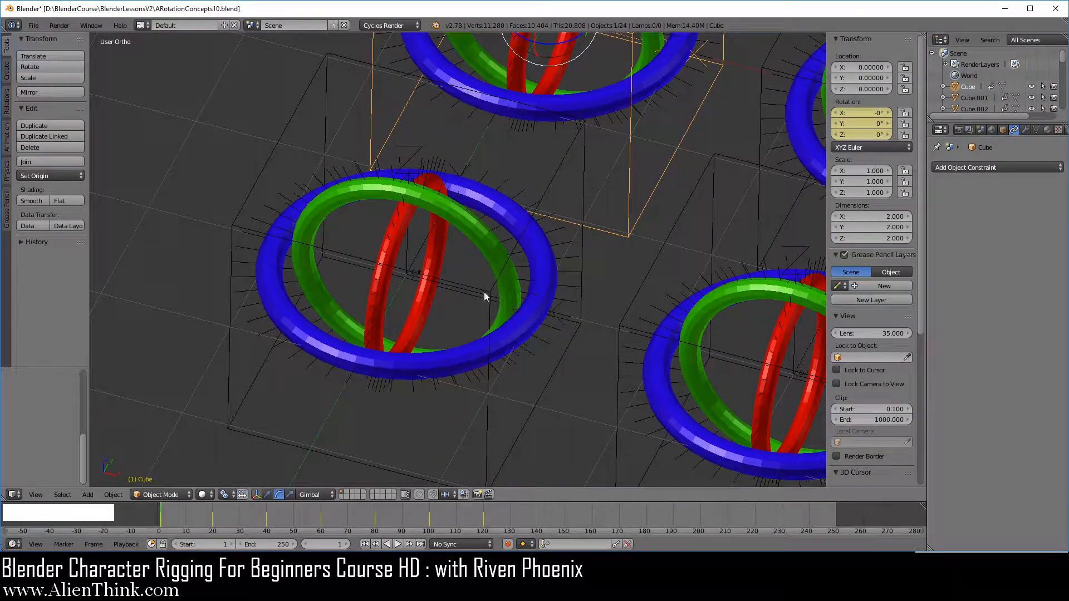
right_click(490, 416)
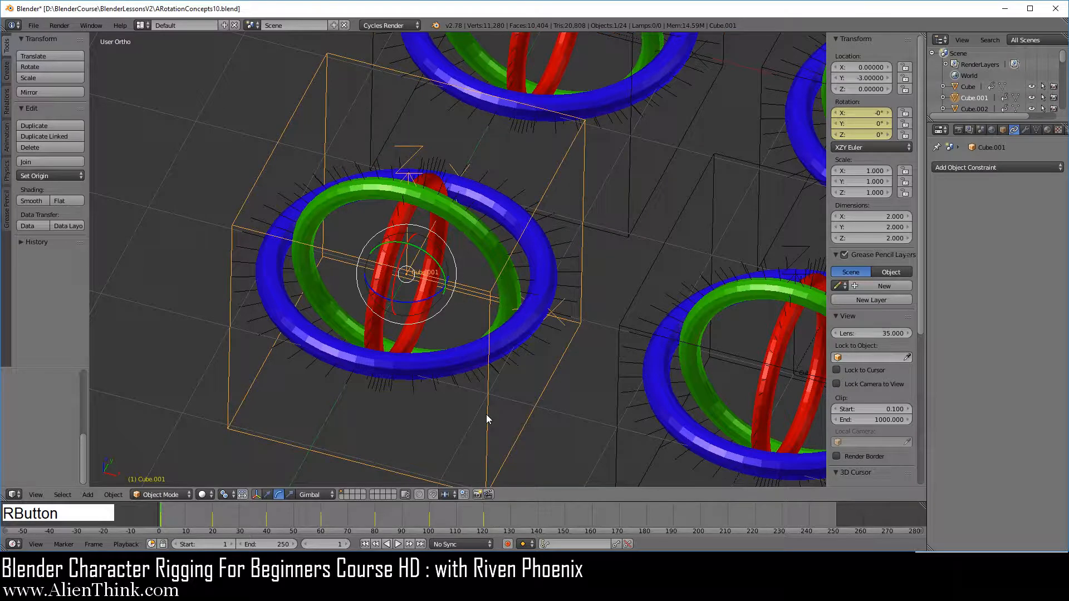
drag(161, 512, 320, 517)
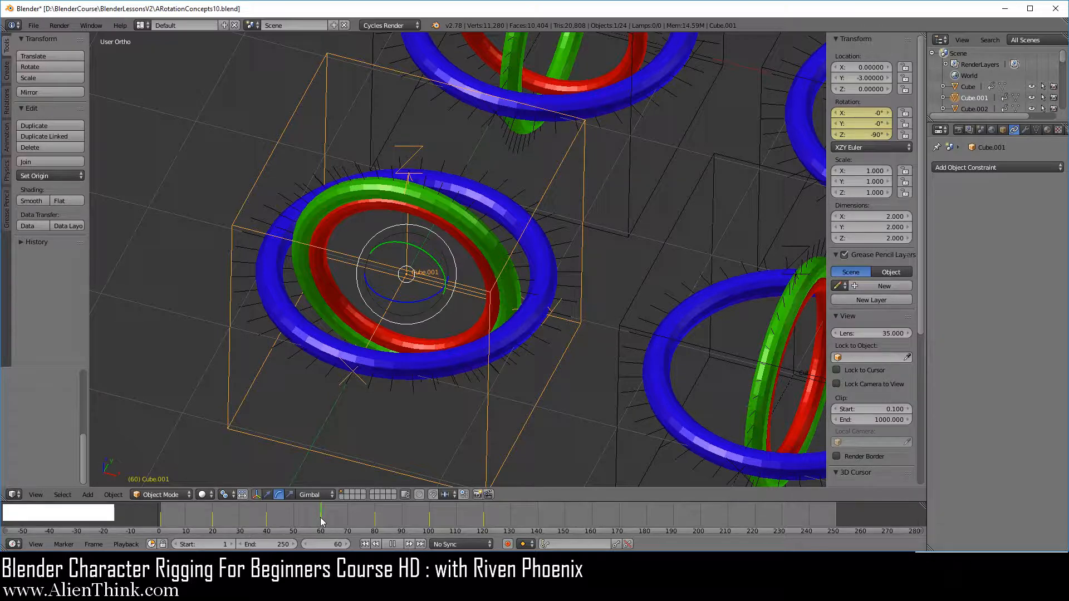
drag(320, 517, 268, 513)
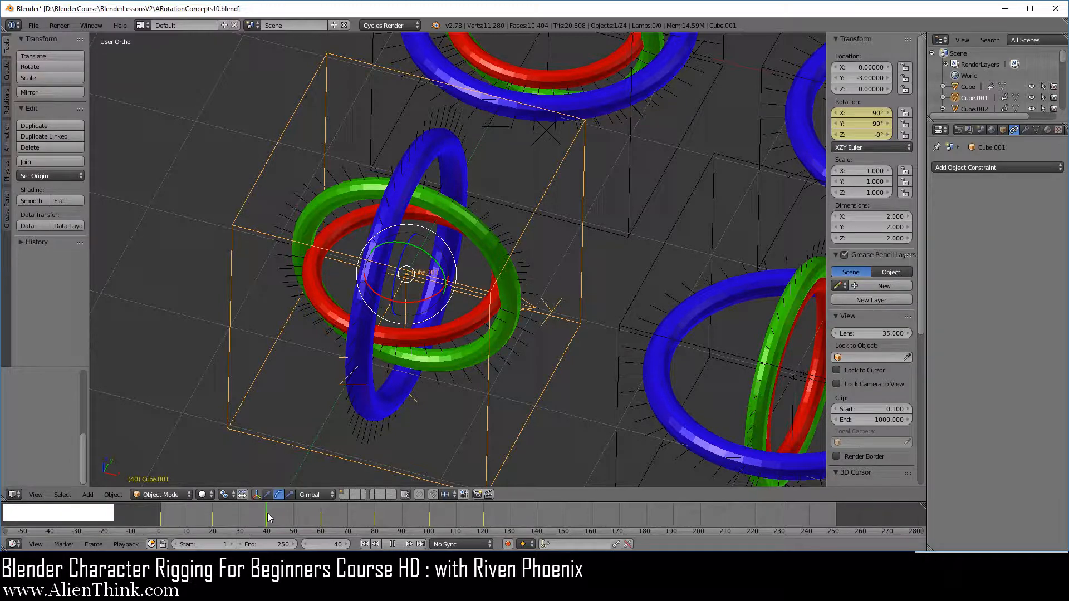
drag(266, 513, 320, 517)
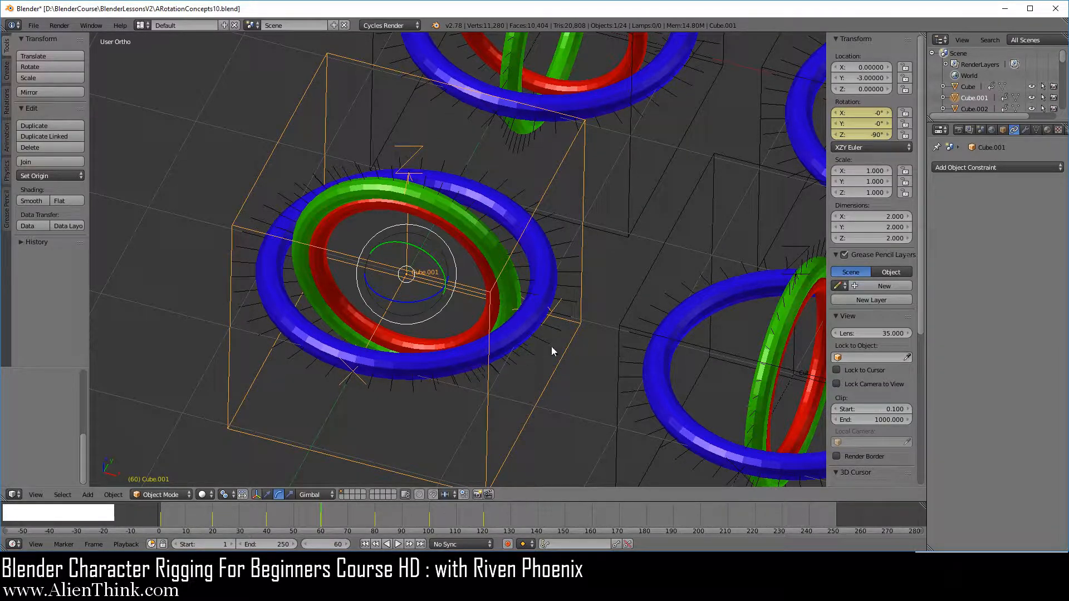
drag(323, 509, 165, 508)
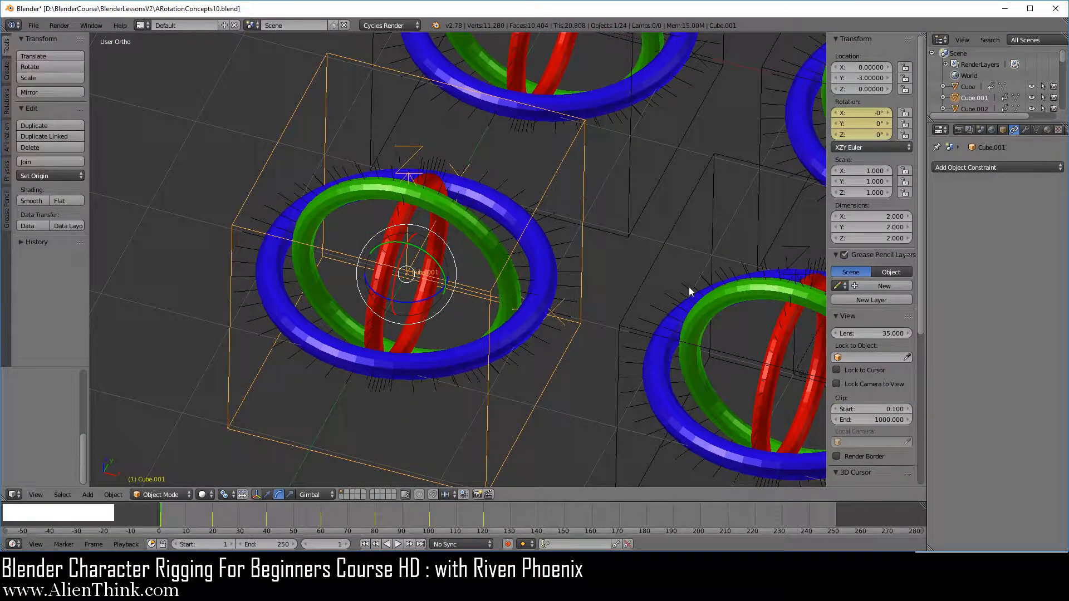
Select the YXZ Euler cube, examine its gimbal rings while scrubbing to frame 80, and return to frame 1
shift+middle_drag(727, 225, 297, 365)
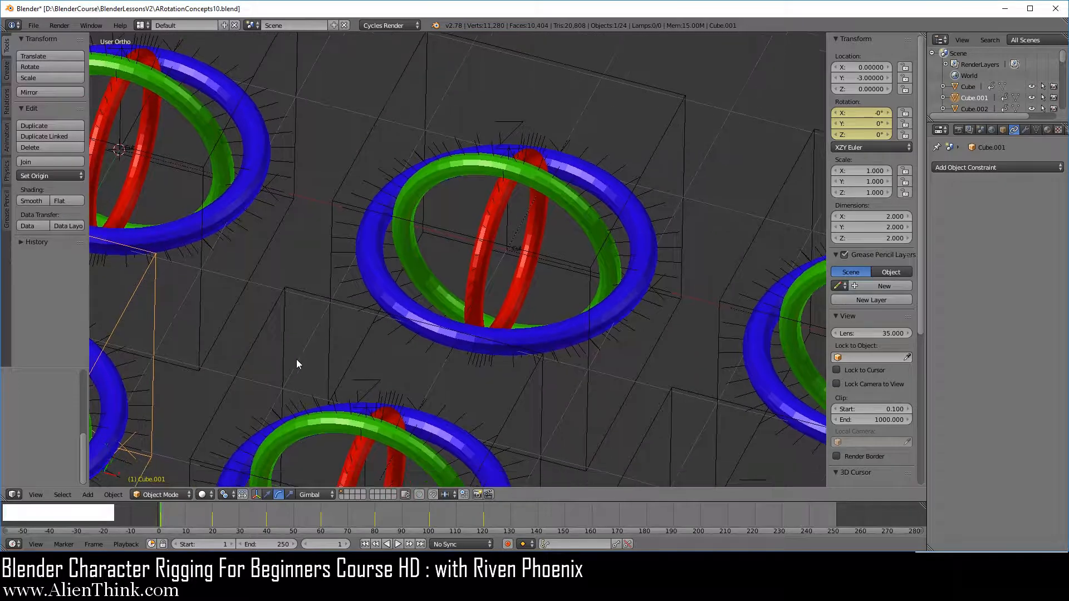
right_click(590, 386)
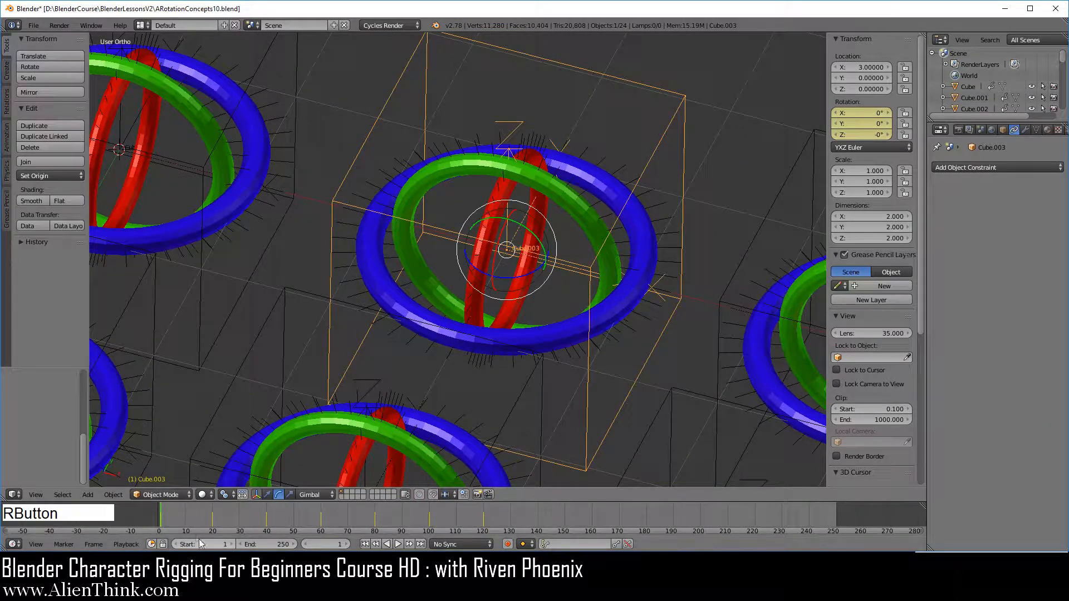
drag(165, 513, 375, 514)
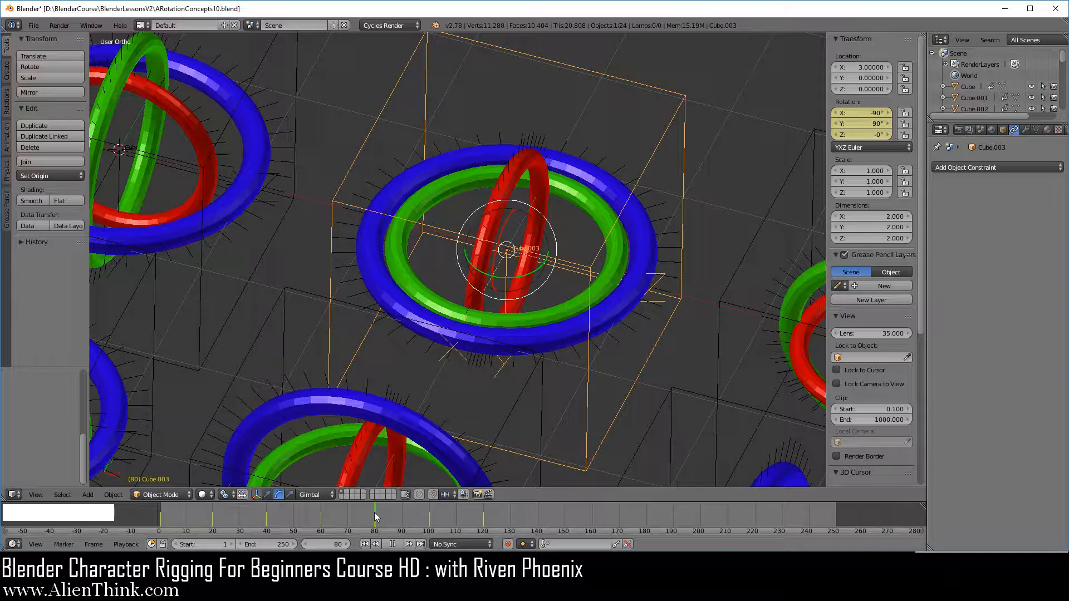
drag(374, 514, 162, 527)
Select the YZX Euler cube, examine its gimbal rings while scrubbing the animation, and return near the first frame
shift+middle_drag(442, 380, 486, 211)
right_click(492, 393)
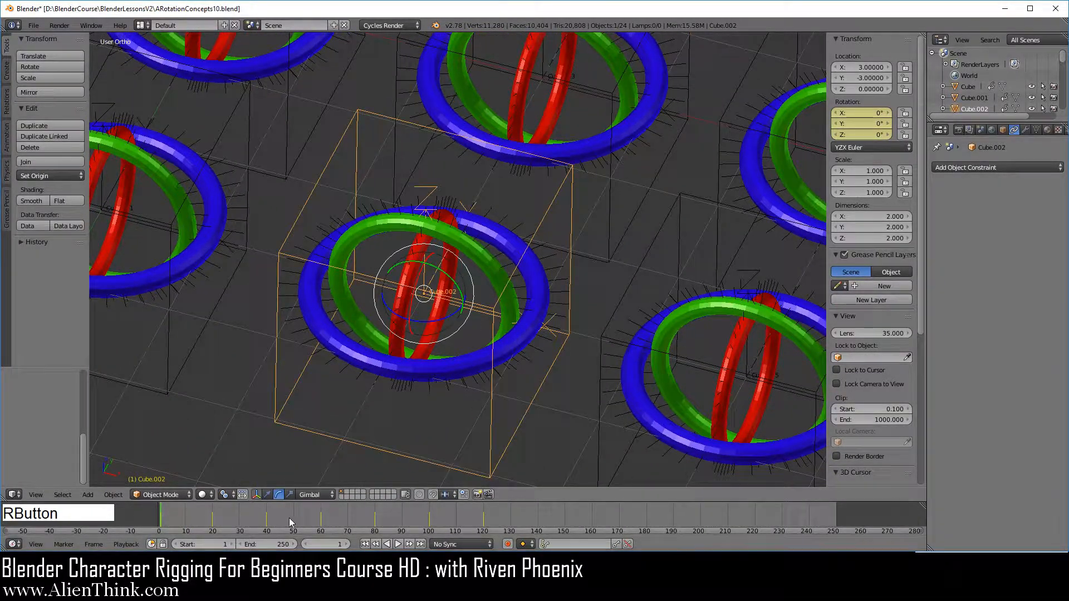
mouse_move(159, 513)
mouse_down()
mouse_move(482, 535)
mouse_move(164, 524)
mouse_up()
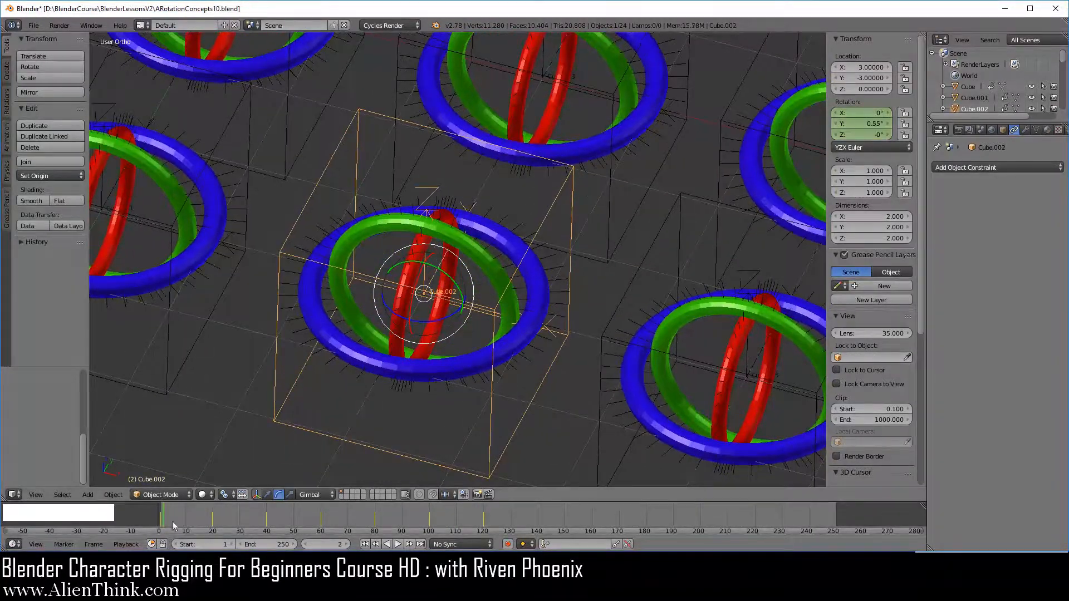
Select the ZXY Euler cube, examine its gimbal rings while scrubbing the animation, and return to frame 1
shift+middle_drag(683, 315, 492, 348)
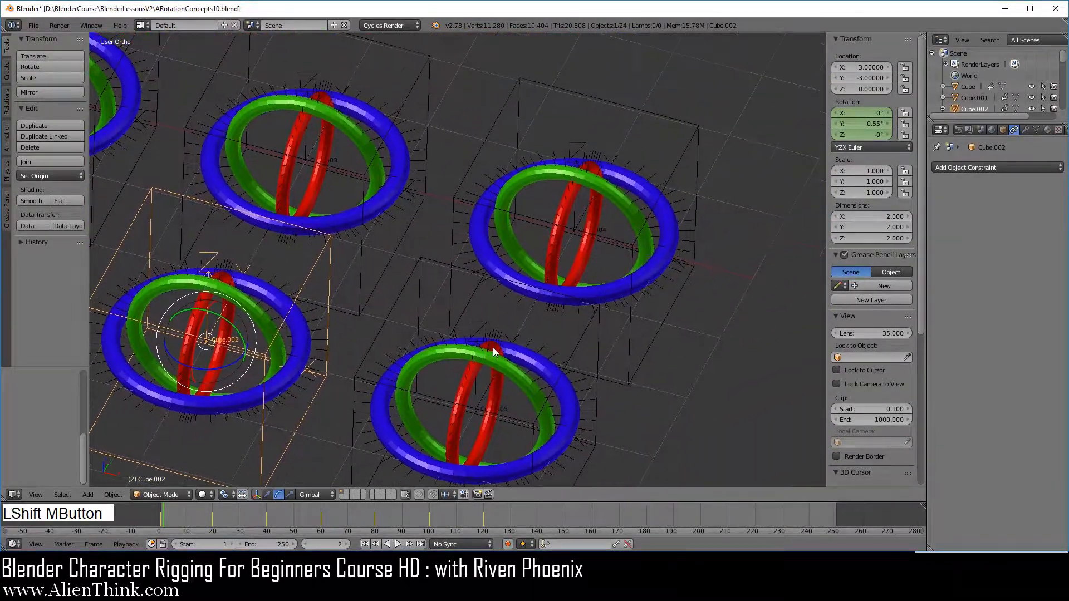
right_click(625, 317)
scroll(626, 332, up, 2)
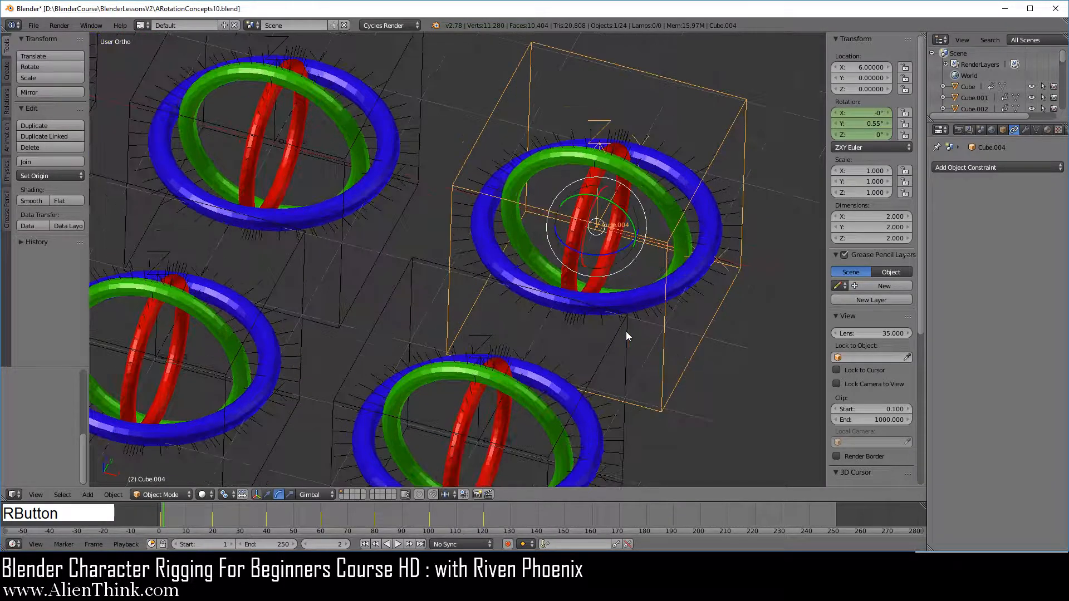
drag(181, 514, 160, 530)
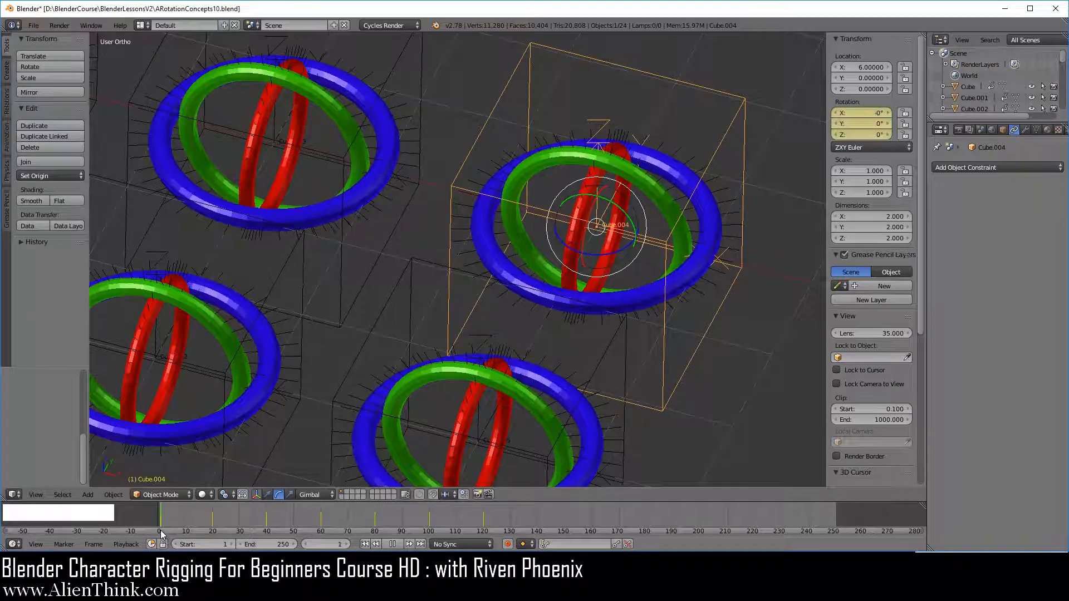
Select the ZYX Euler cube, examine its rings from another angle at frame 20, and return to frame 1
shift+middle_drag(533, 342, 584, 387)
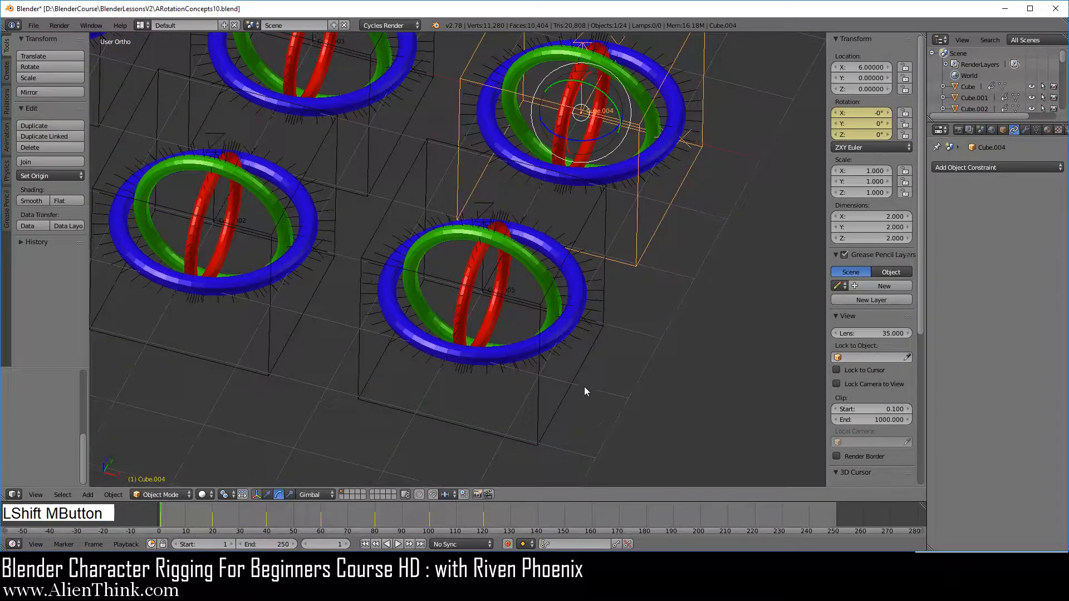
scroll(582, 409, up, 1)
right_click(557, 419)
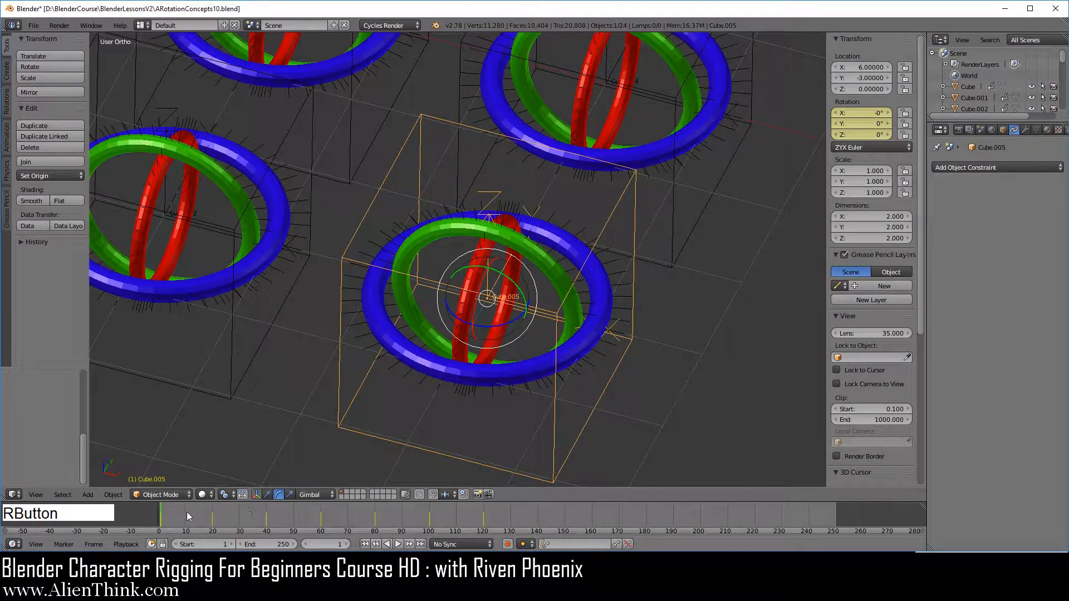
drag(186, 514, 213, 522)
middle_drag(499, 372, 449, 259)
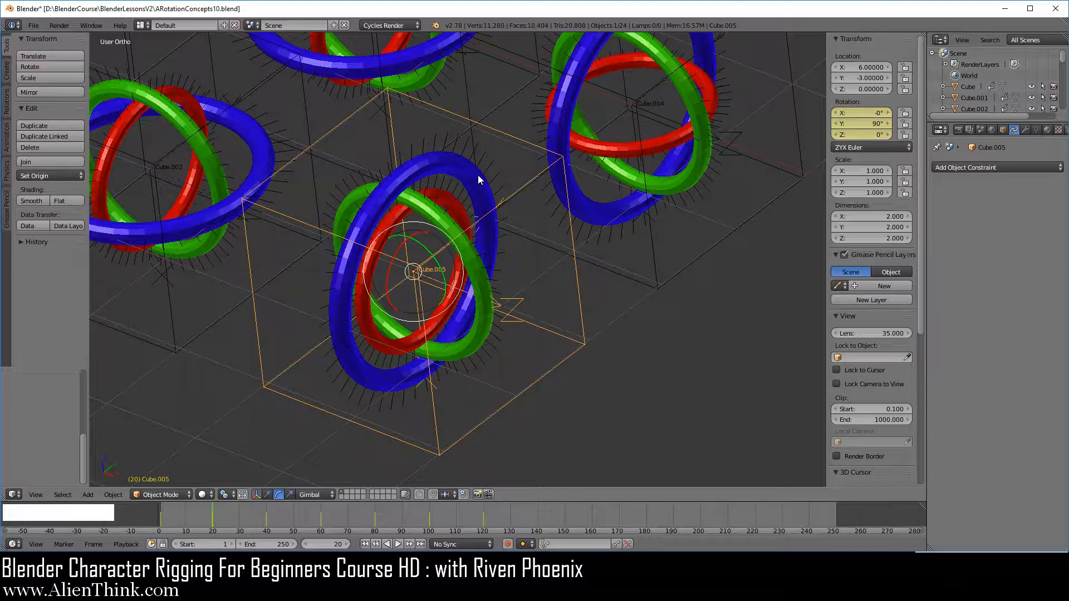
drag(214, 510, 160, 515)
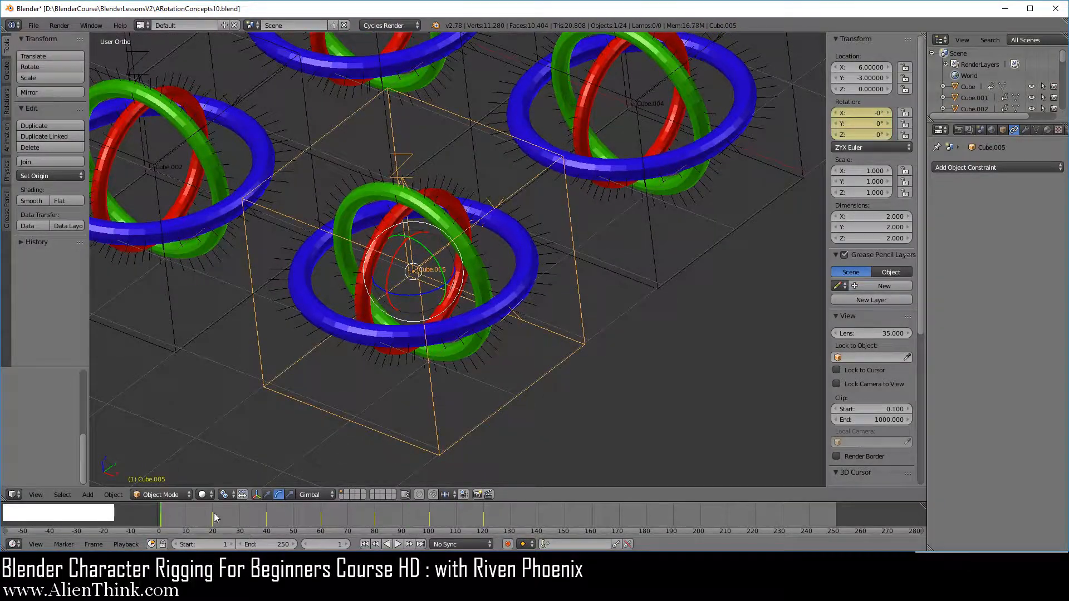
Subdivide the mesh of the XYZ Euler cube with 2 cuts
scroll(441, 423, down, 1)
shift+middle_drag(456, 208, 669, 357)
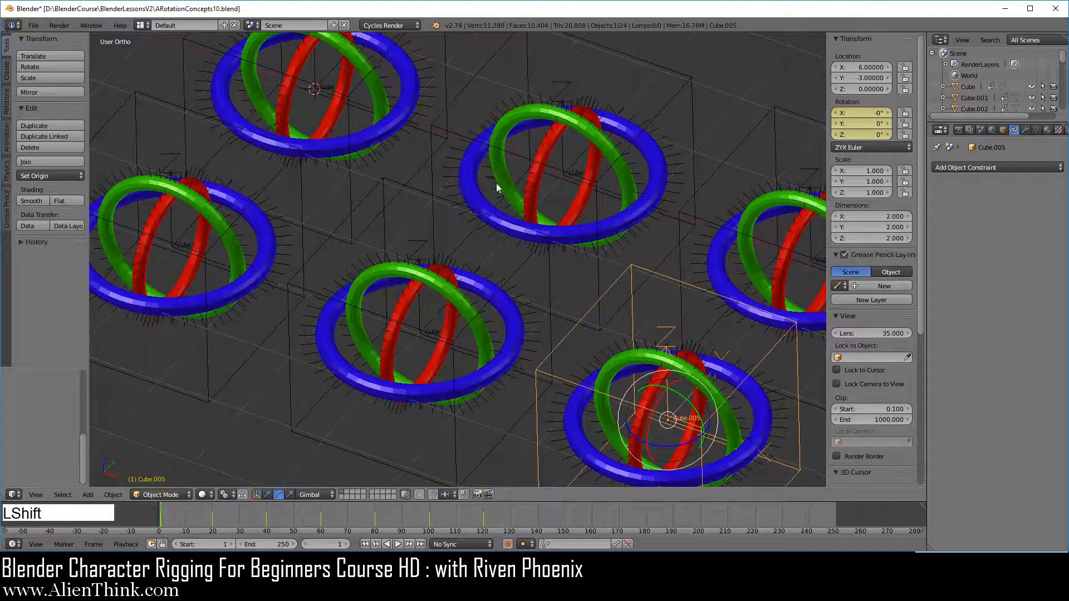
shift+middle_drag(576, 361, 577, 397)
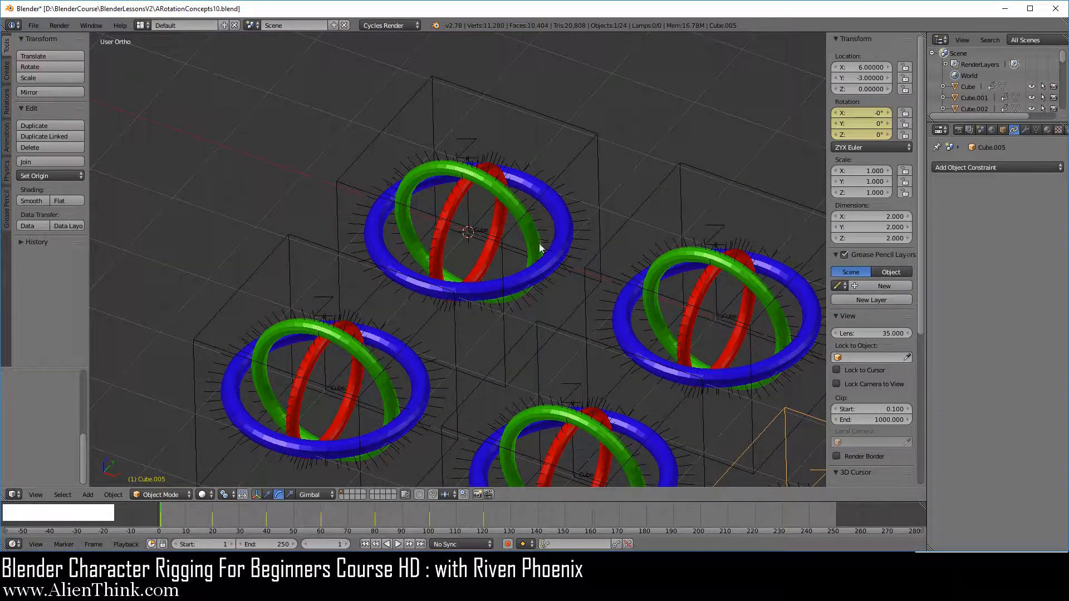
right_click(580, 154)
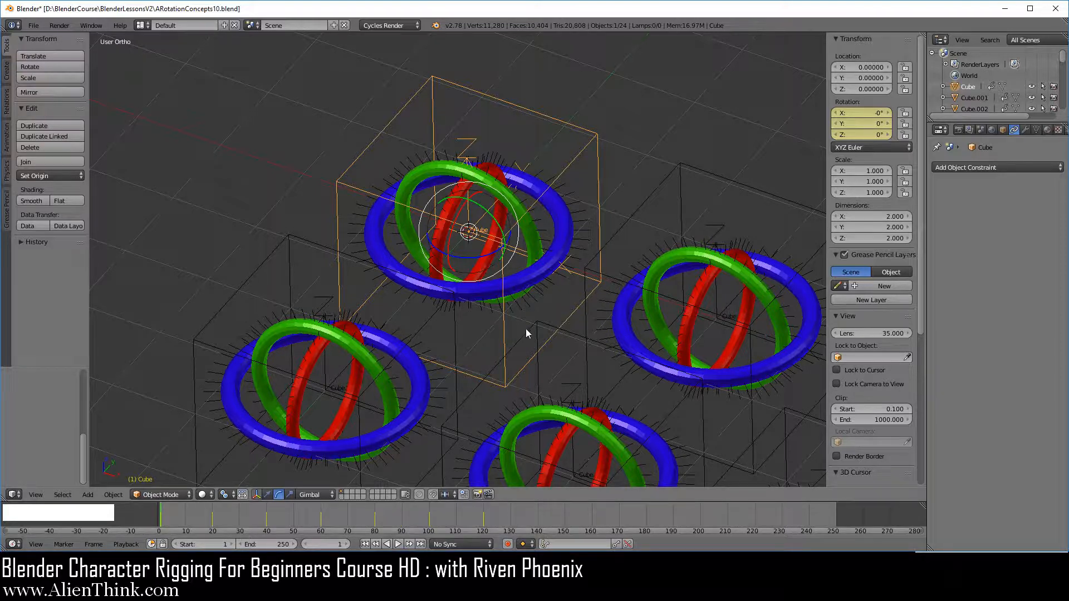
scroll(591, 292, up, 2)
shift+middle_drag(592, 291, 563, 308)
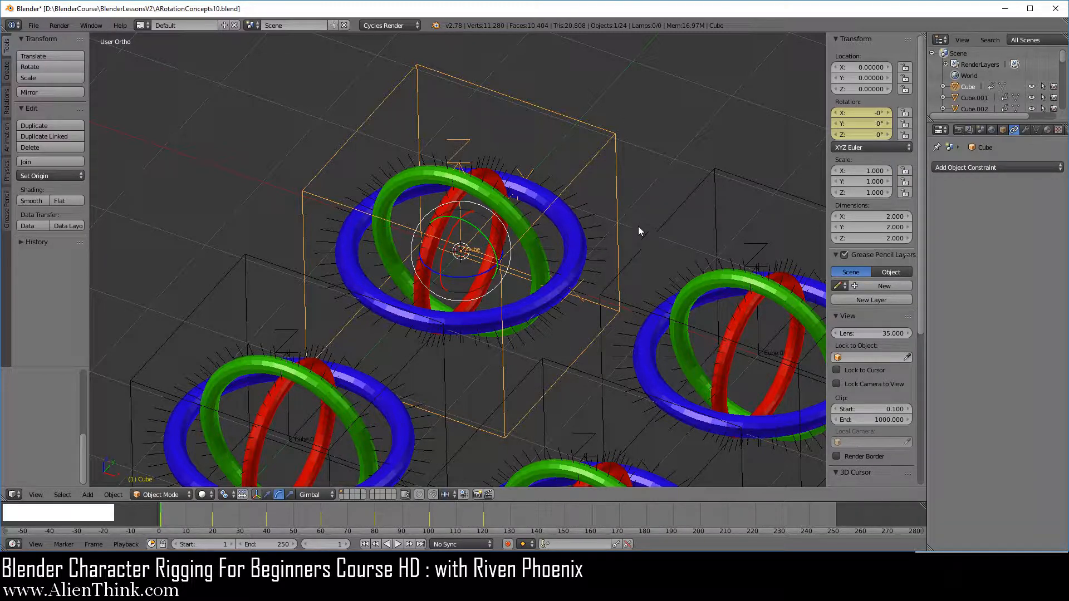
scroll(651, 194, up, 1)
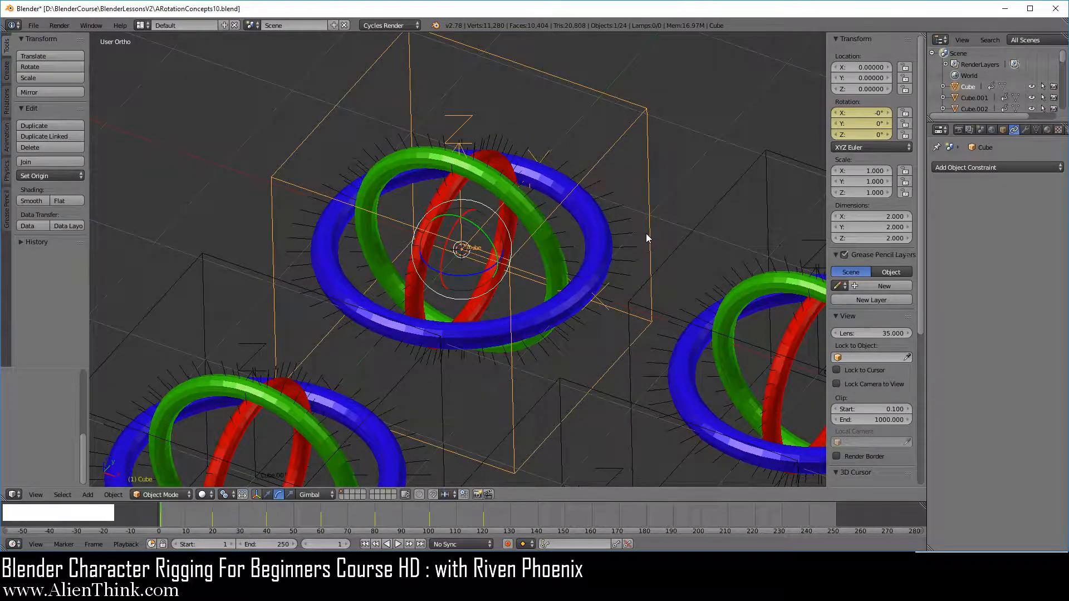
key(Tab)
key(w)
click(643, 233)
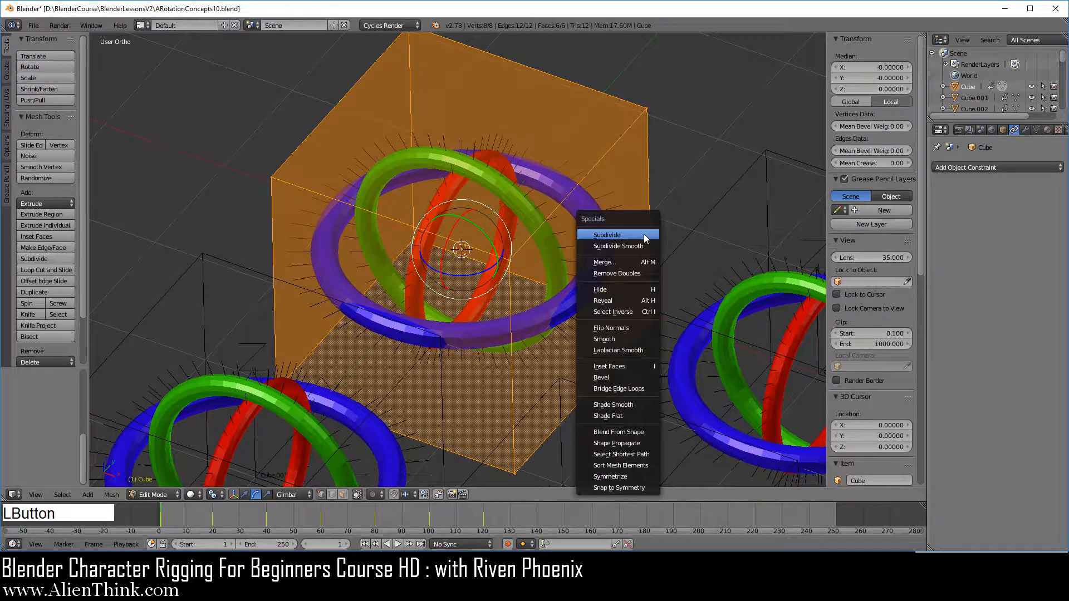
scroll(75, 425, up, 5)
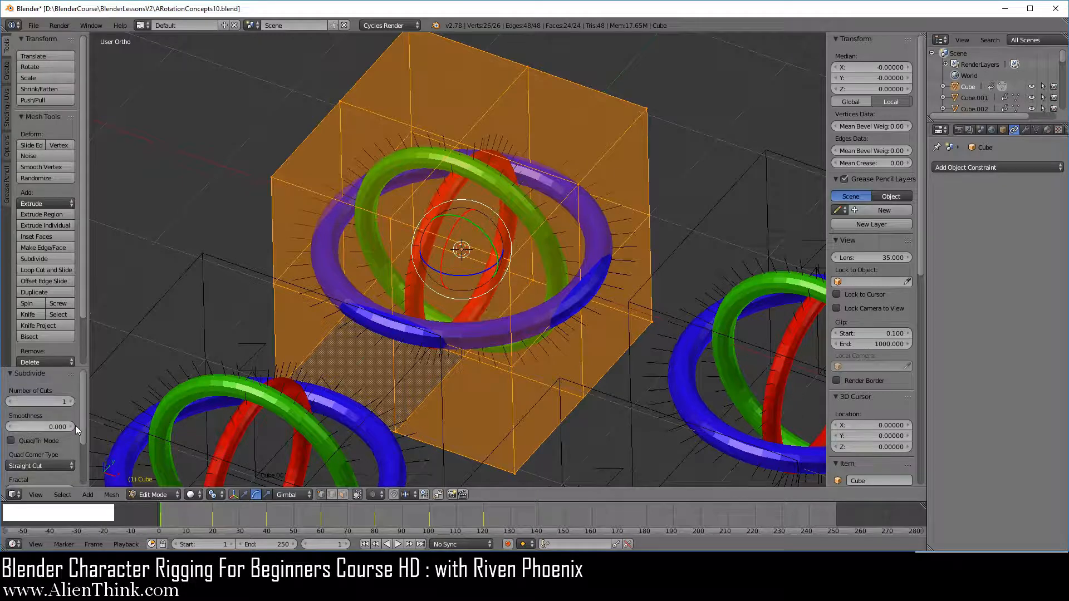
click(74, 402)
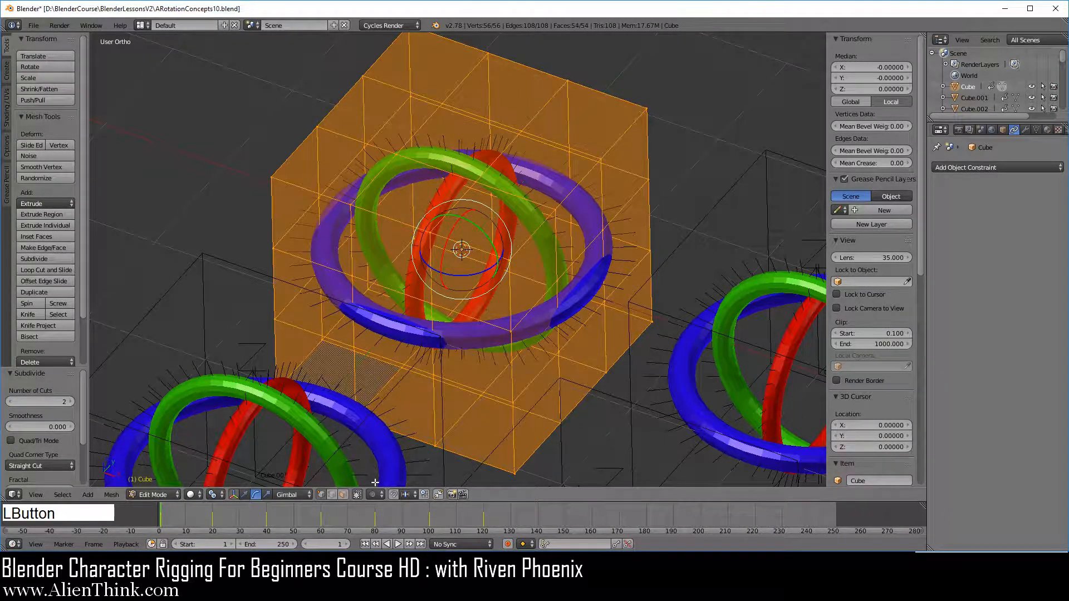
Extrude the centre face on the XYZ Euler cube's positive X side outward by about 0.634, and return to Object Mode
click(343, 495)
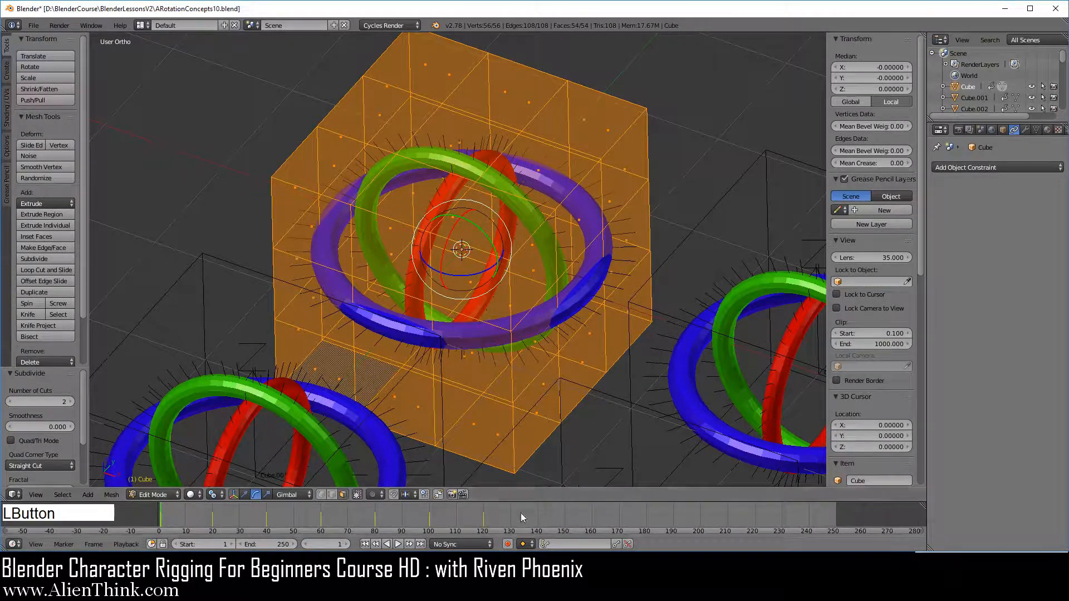
right_click(582, 292)
key(e)
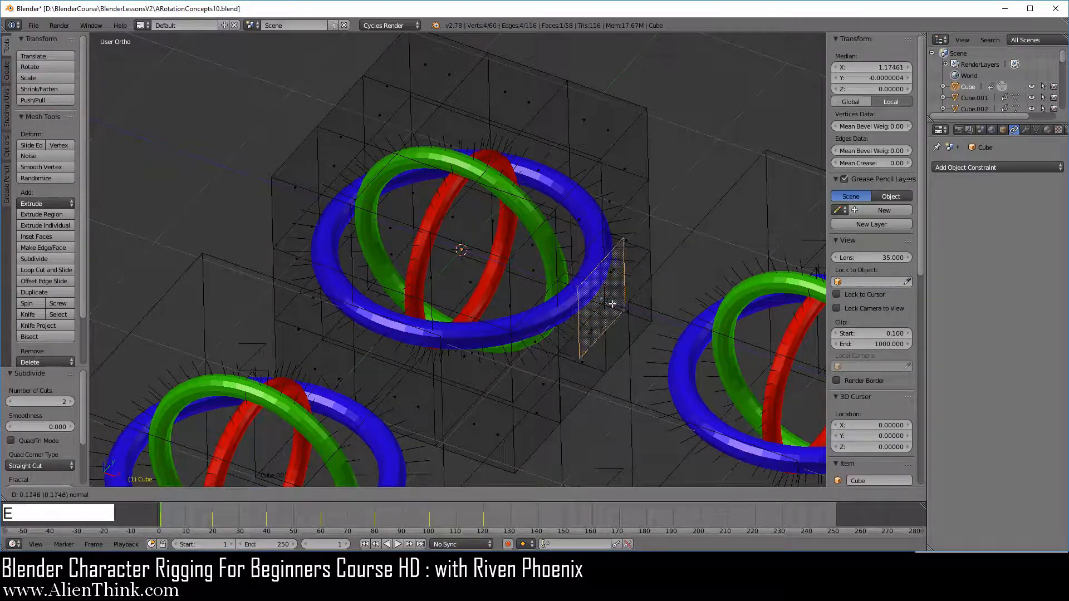
click(660, 319)
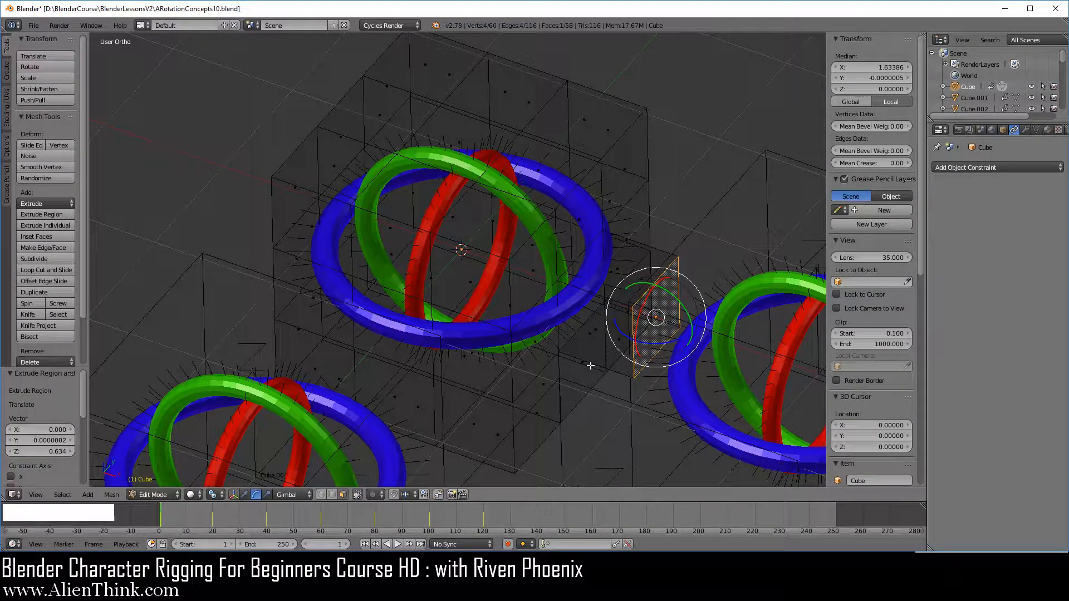
key(Tab)
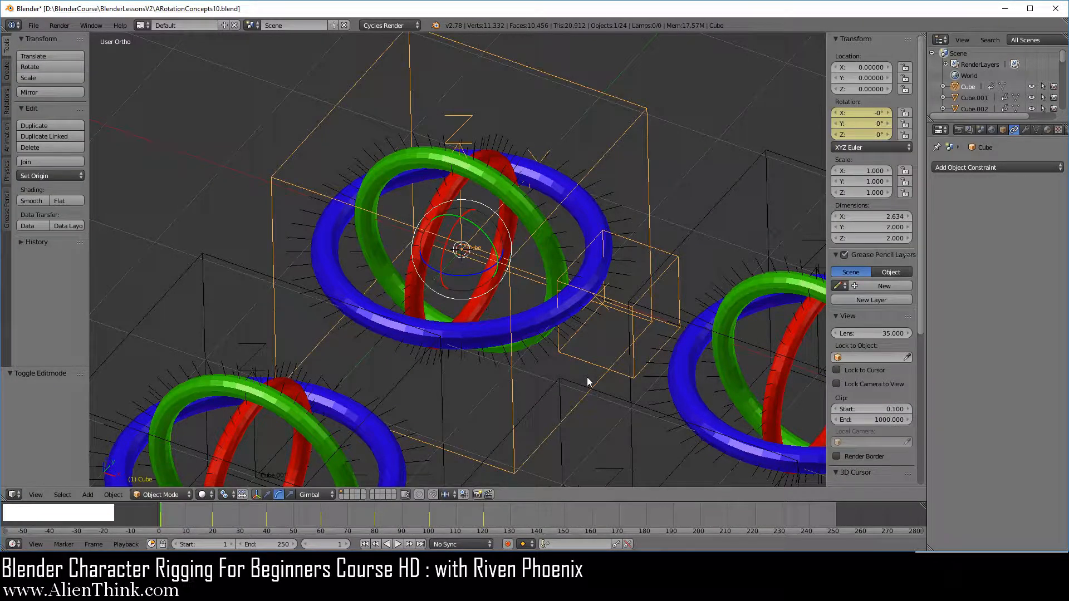
Try a free trackball rotation of the XYZ Euler cube to test its extruded direction marker, and cancel it
key(r)
key(r)
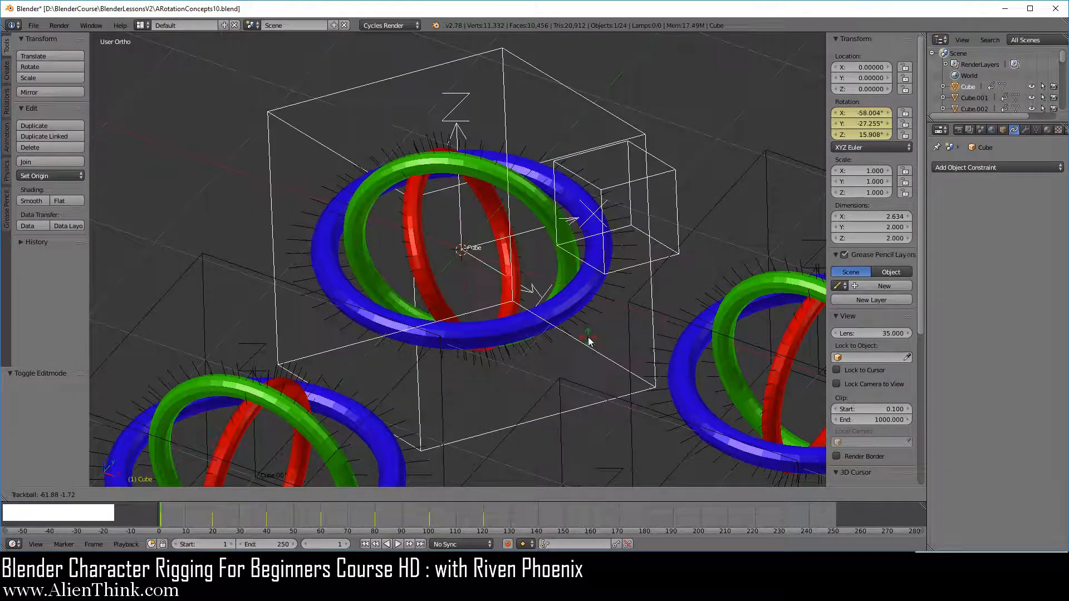
right_click(557, 368)
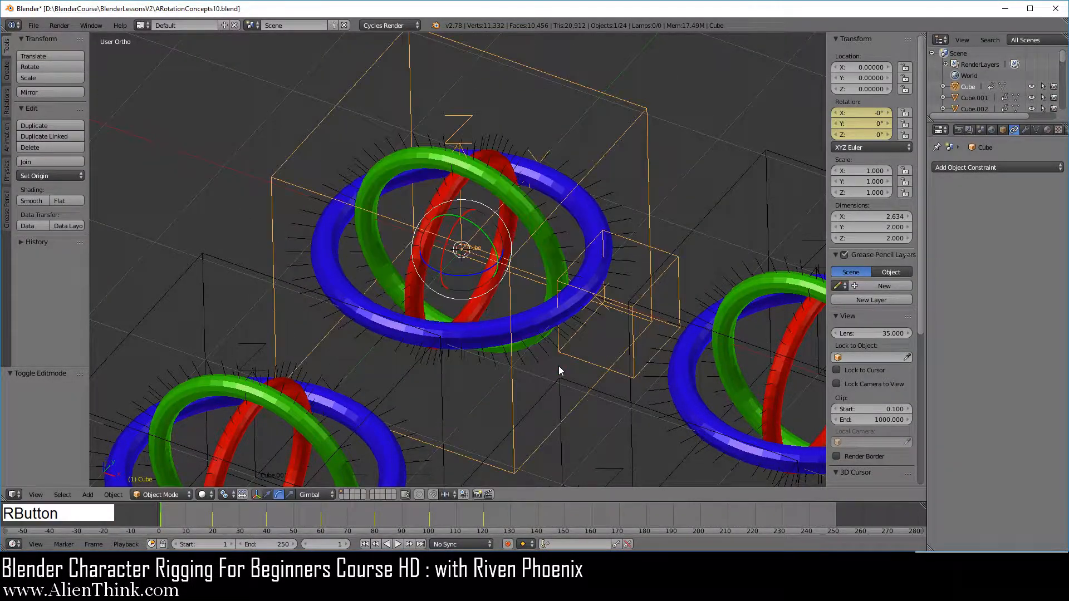
Subdivide the mesh of the XZY Euler cube with 2 cuts
shift+middle_drag(546, 388, 497, 382)
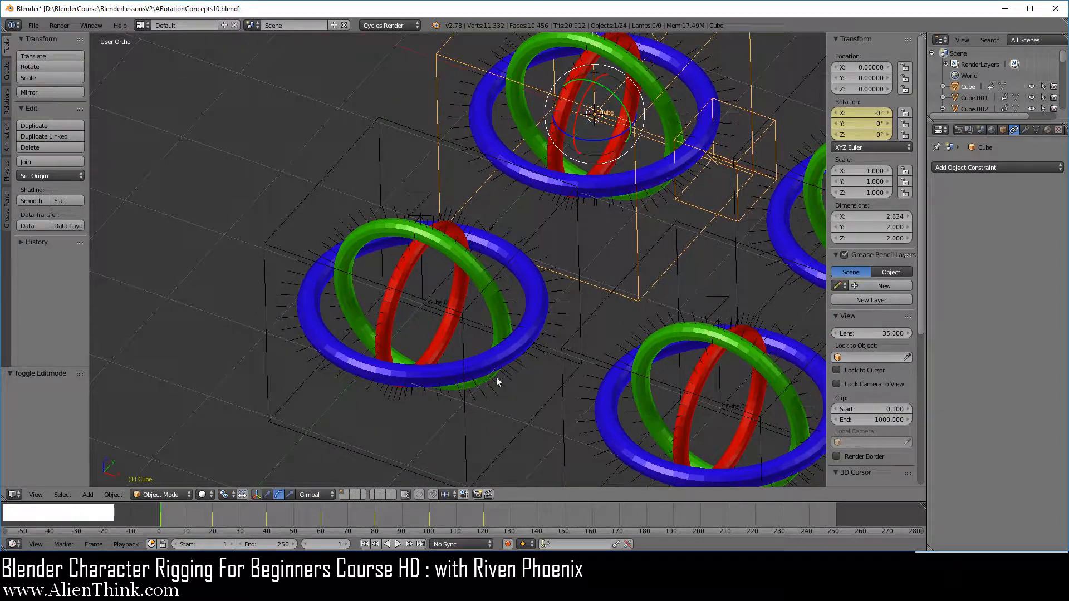
right_click(466, 426)
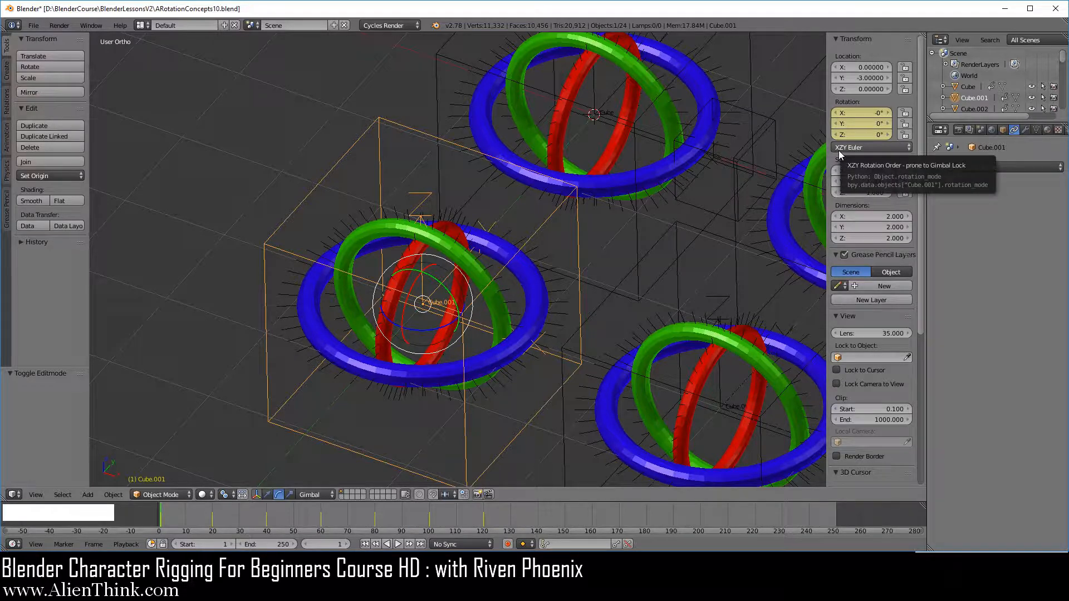
scroll(576, 329, up, 1)
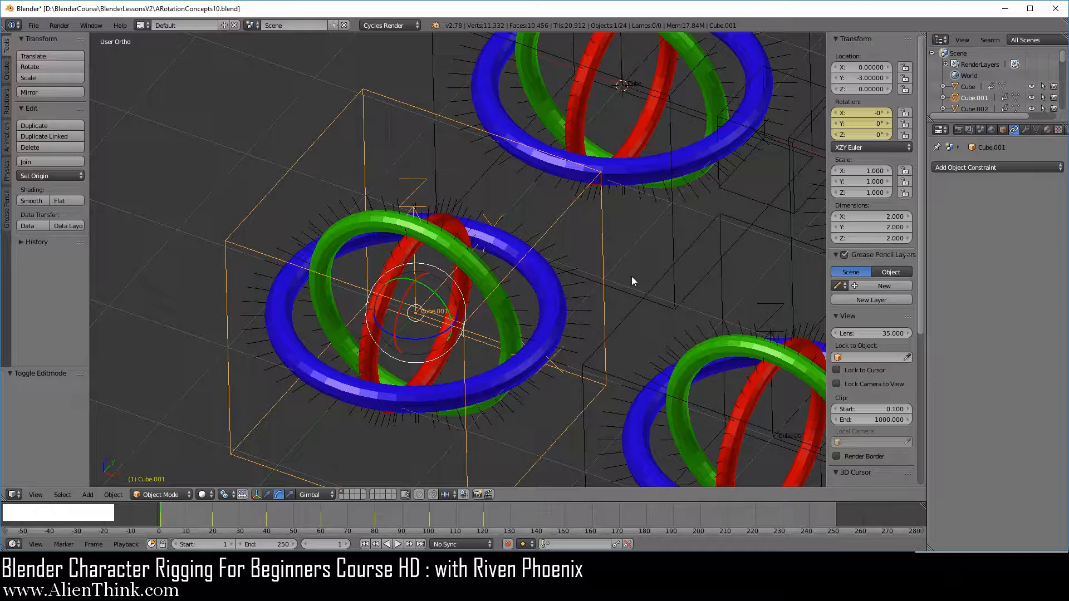
key(Tab)
key(w)
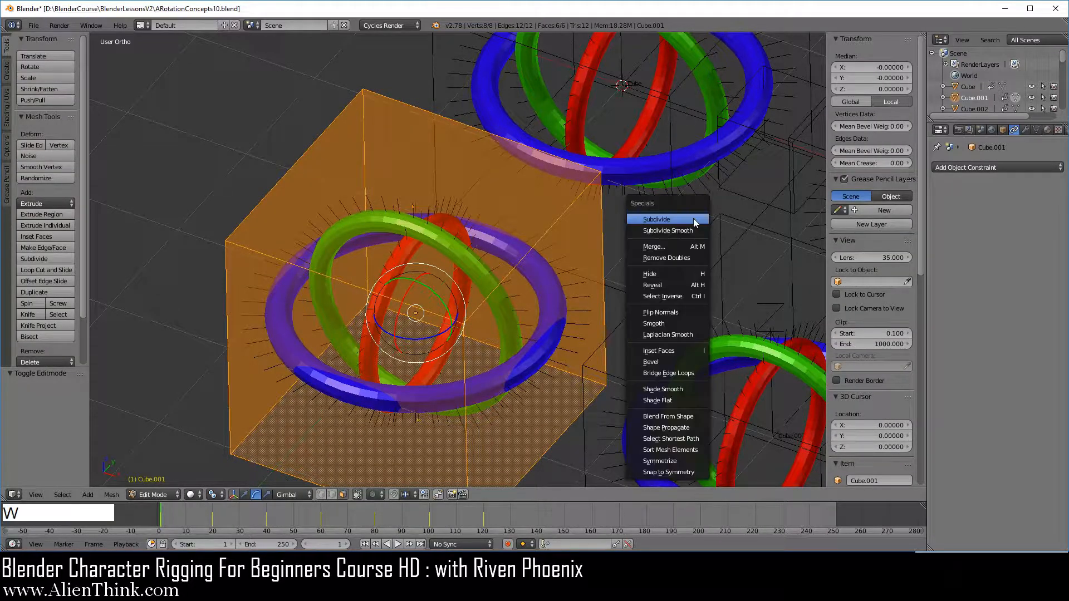
click(649, 222)
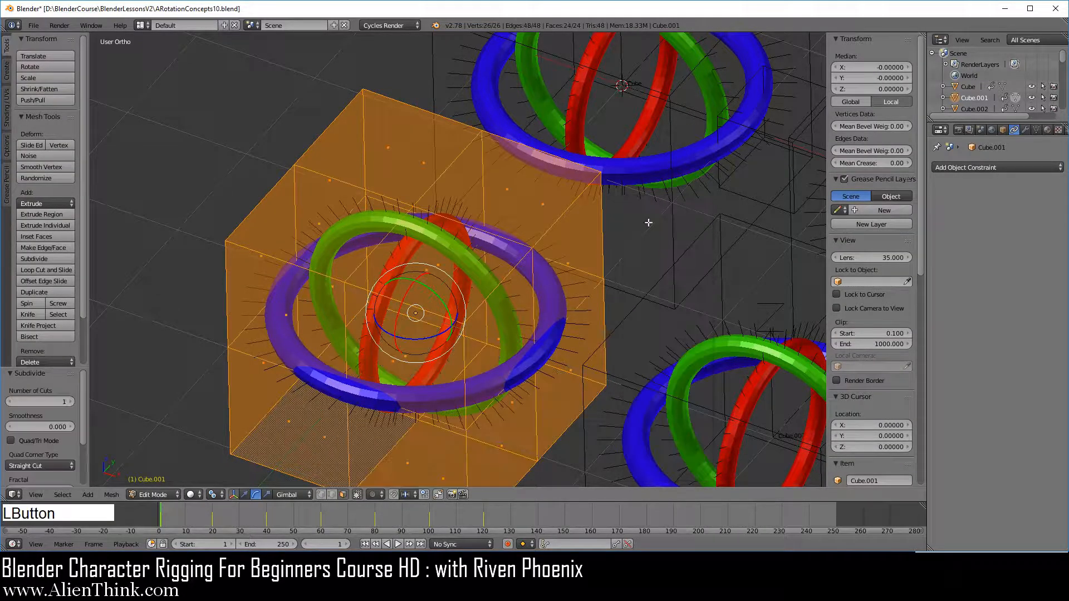
click(72, 401)
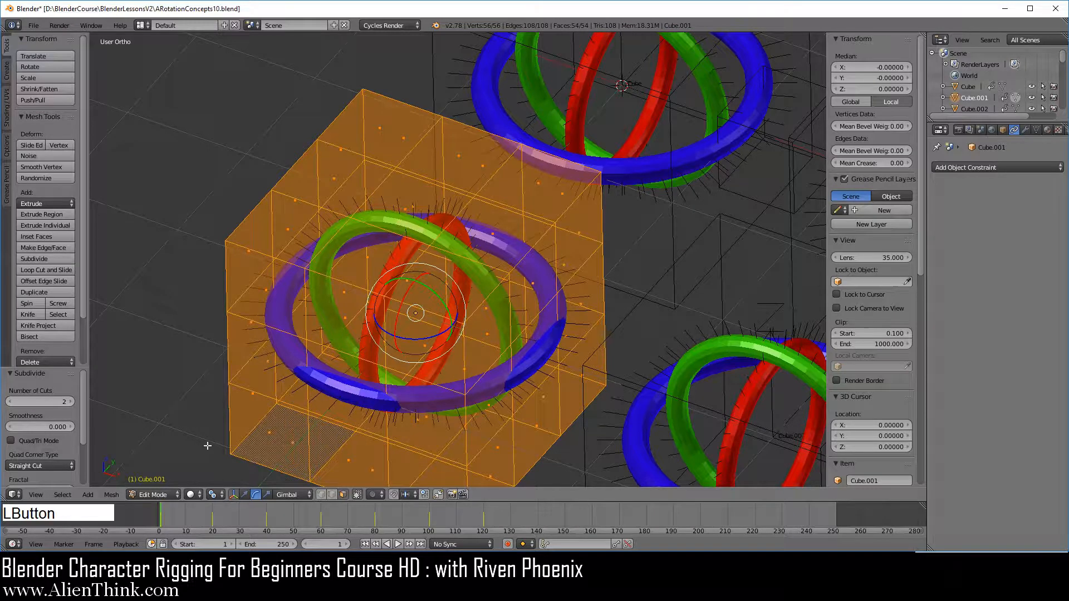
Extrude the centre face on the XZY Euler cube's positive X side outward by about 0.61, and return to Object Mode
right_click(549, 346)
key(e)
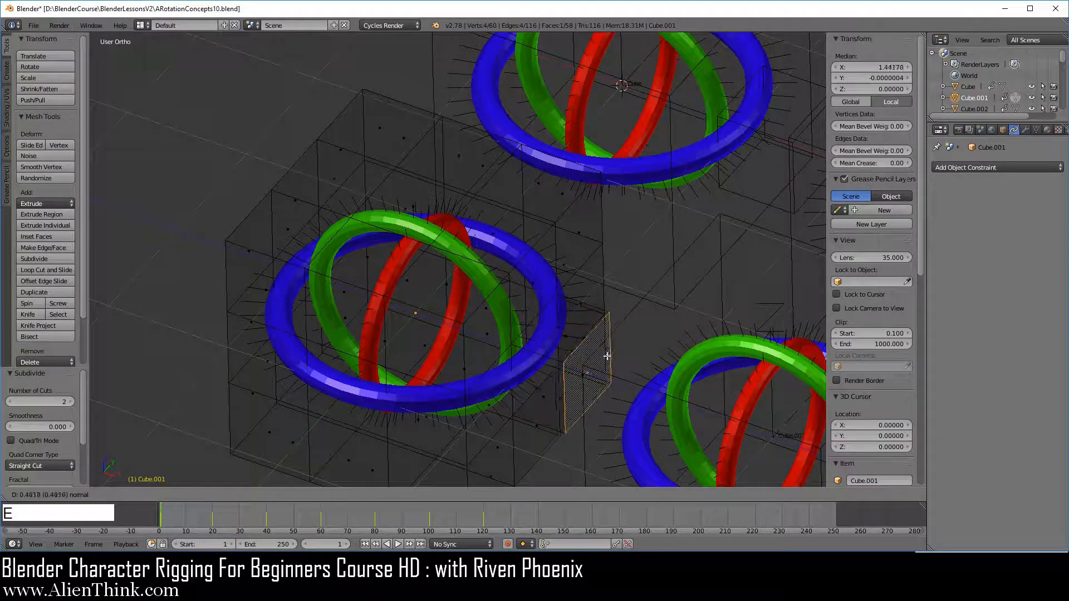
click(549, 353)
key(Tab)
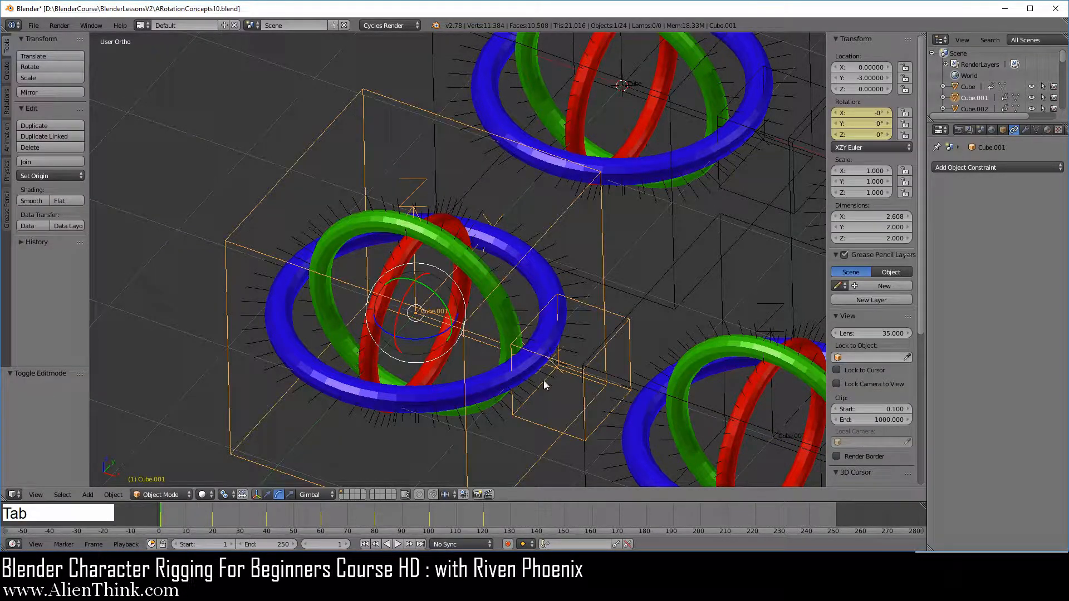
Try a free trackball rotation of the XZY Euler cube to test its extruded direction marker, and cancel it
key(r)
key(r)
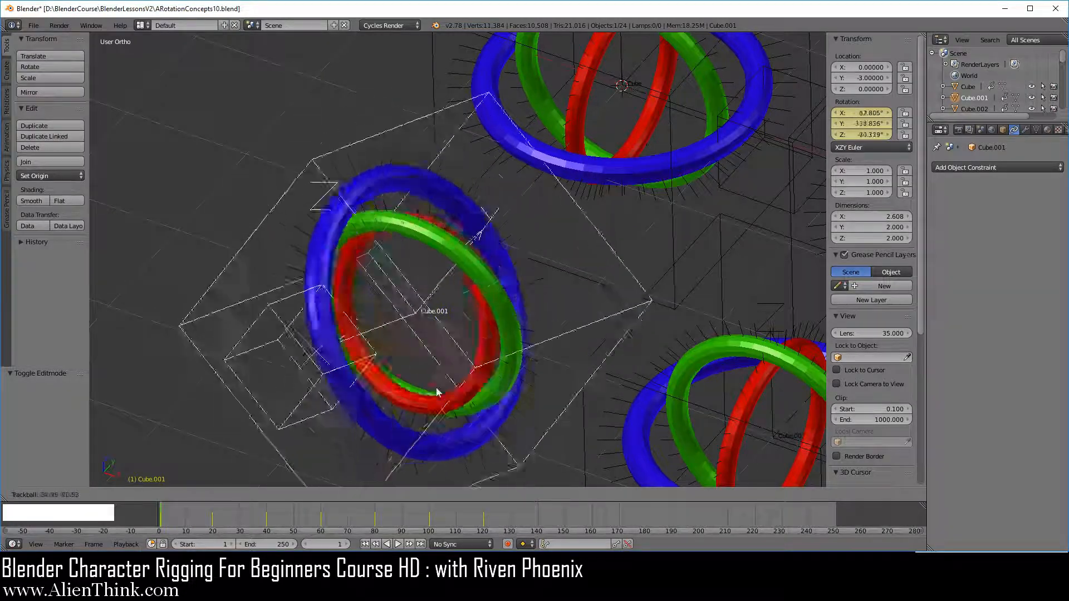
right_click(515, 363)
Select the YXZ Euler cube and subdivide its mesh with 2 cuts
scroll(585, 387, down, 2)
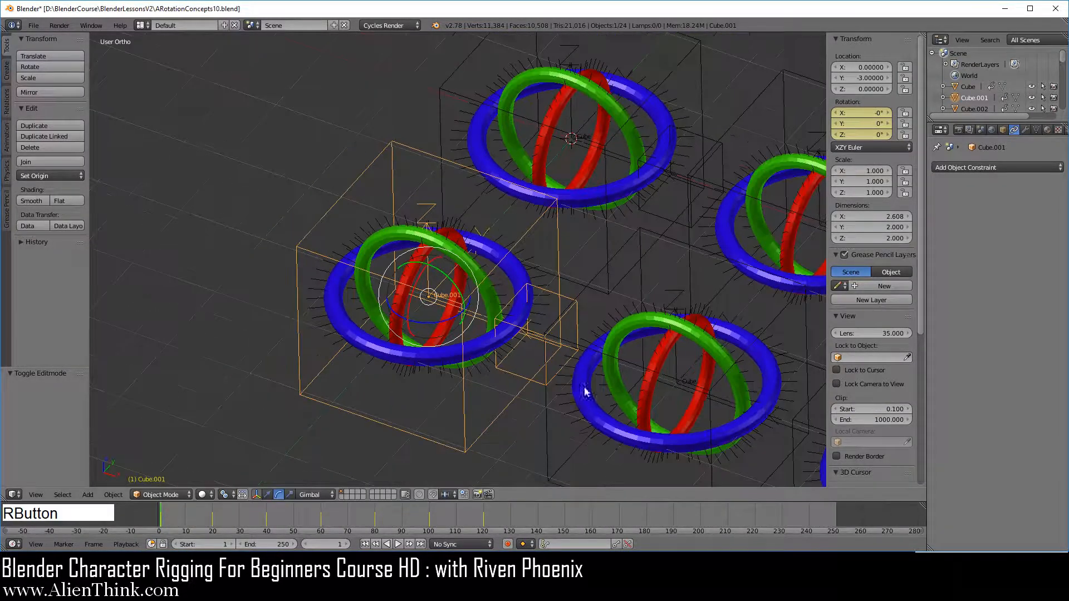
shift+middle_drag(754, 337, 489, 353)
right_click(659, 174)
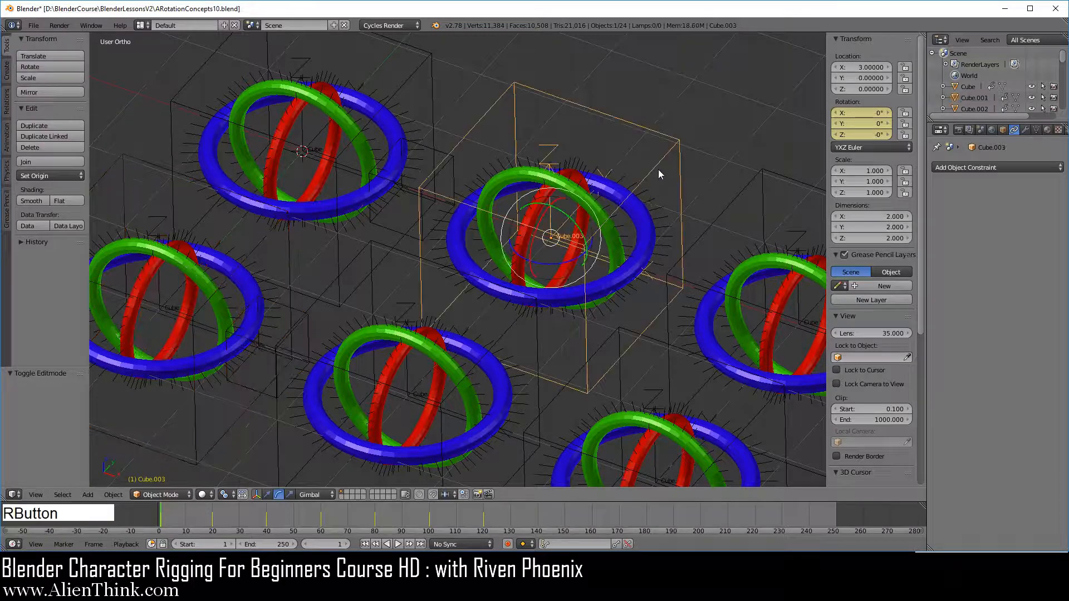
scroll(658, 171, up, 1)
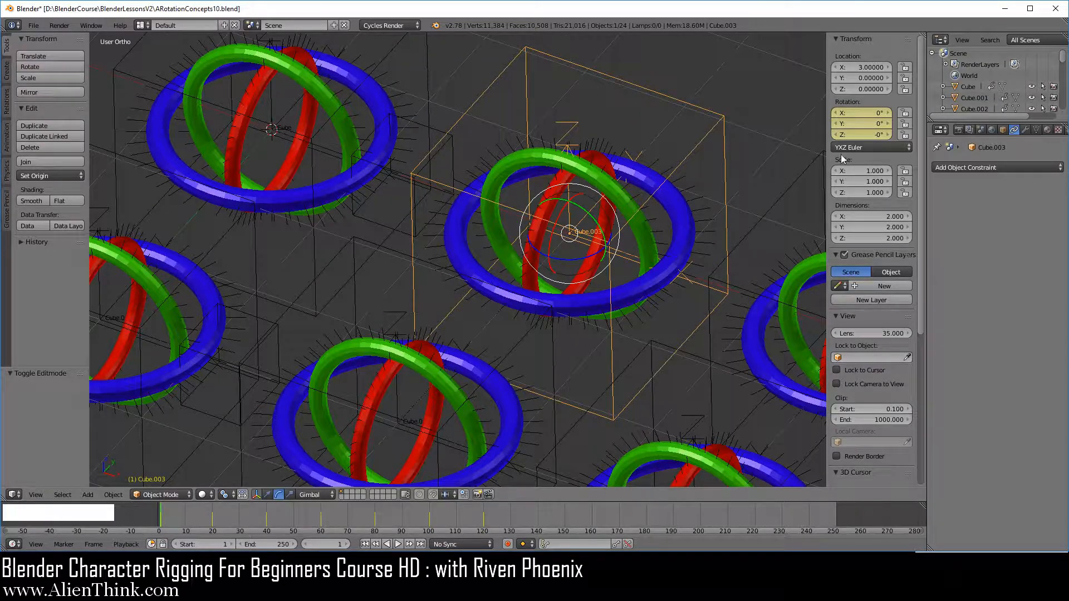
middle_drag(780, 256, 402, 250)
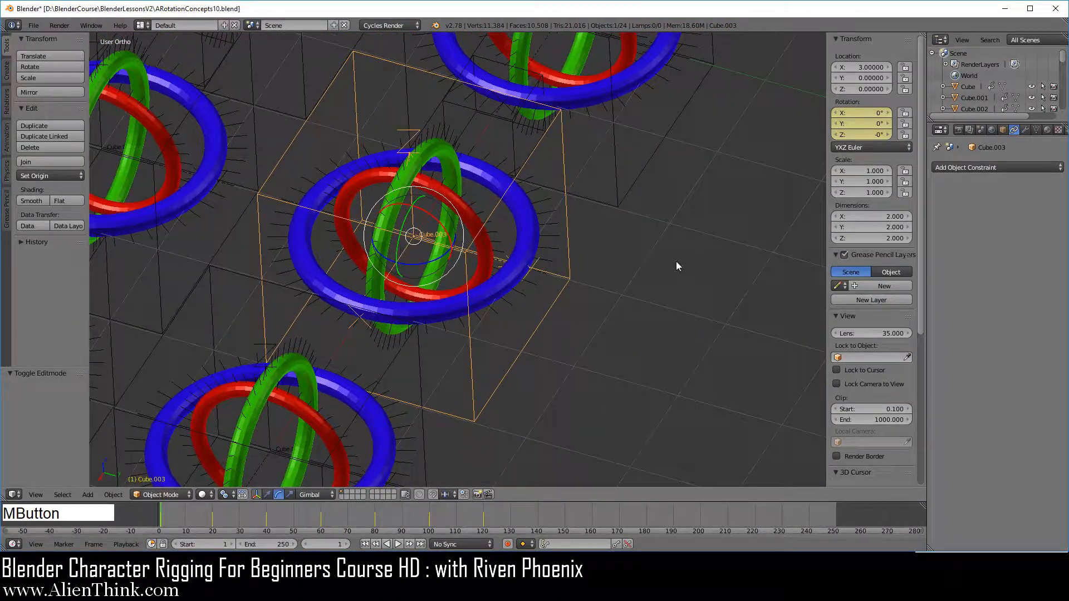
key(Tab)
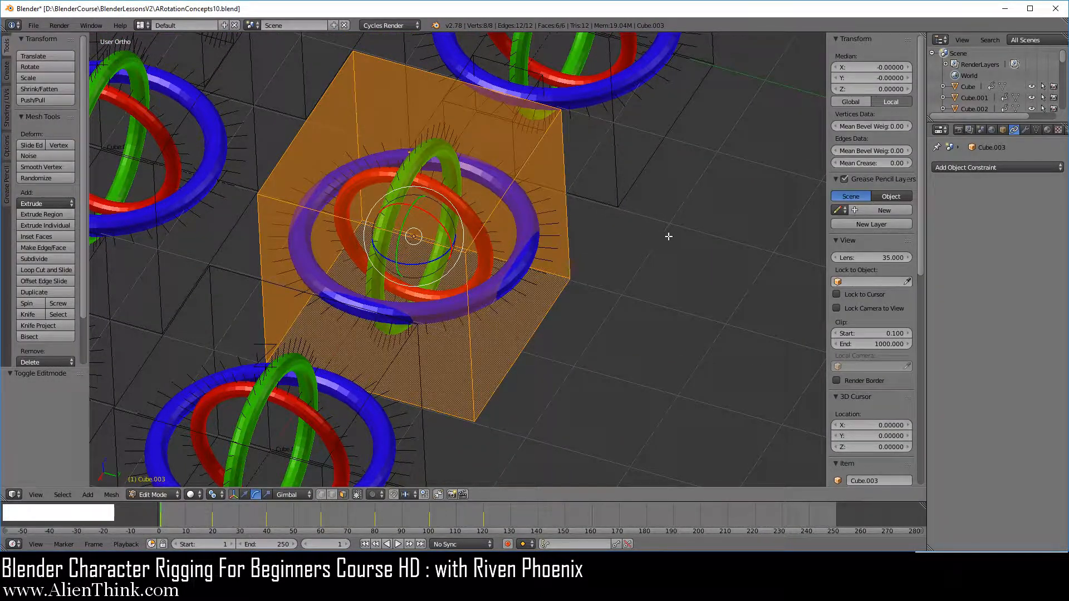
key(w)
click(697, 208)
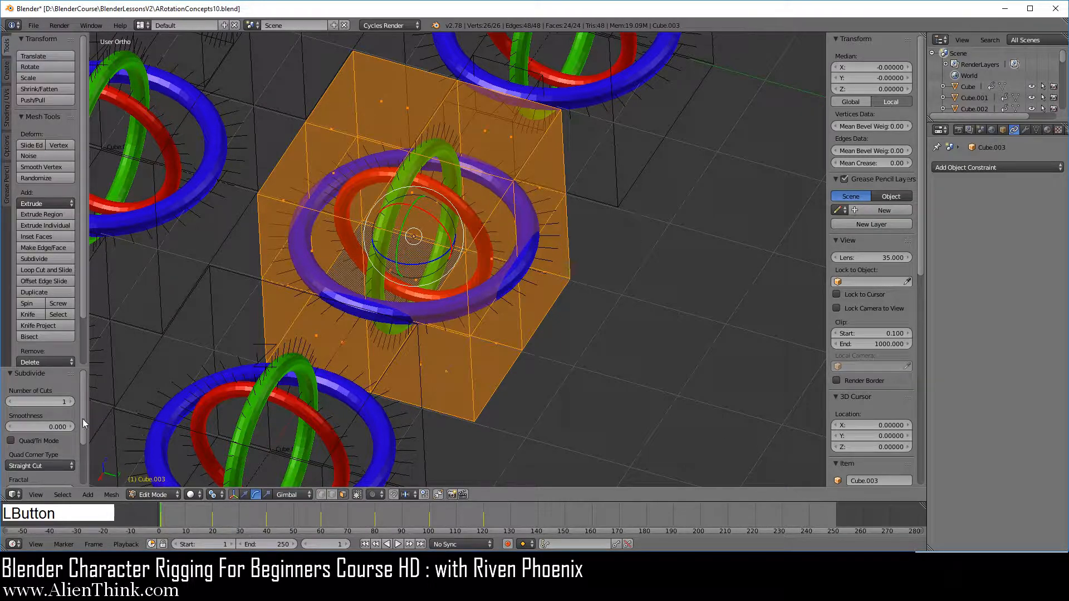
click(70, 402)
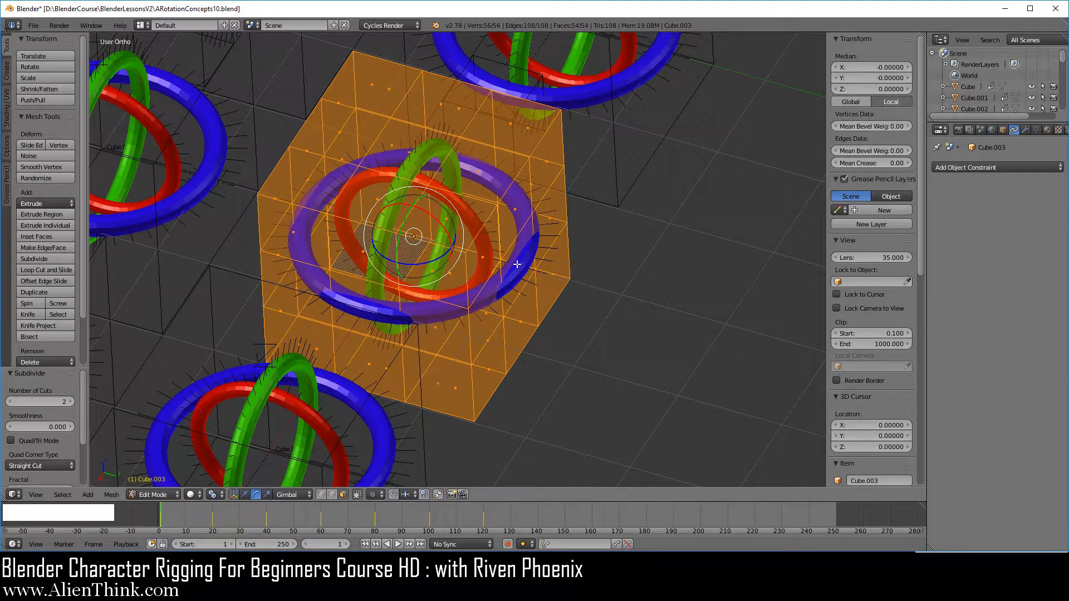
Extrude the centre face on the YXZ Euler cube's positive Y side outward by about 0.557, and return to Object Mode
right_click(535, 273)
key(e)
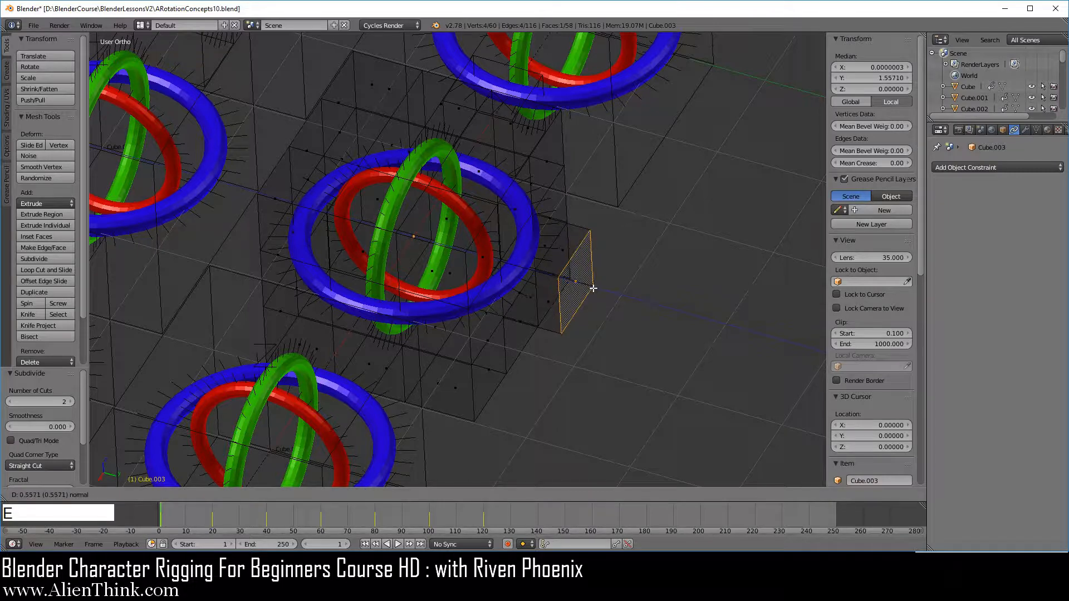
click(596, 297)
key(Tab)
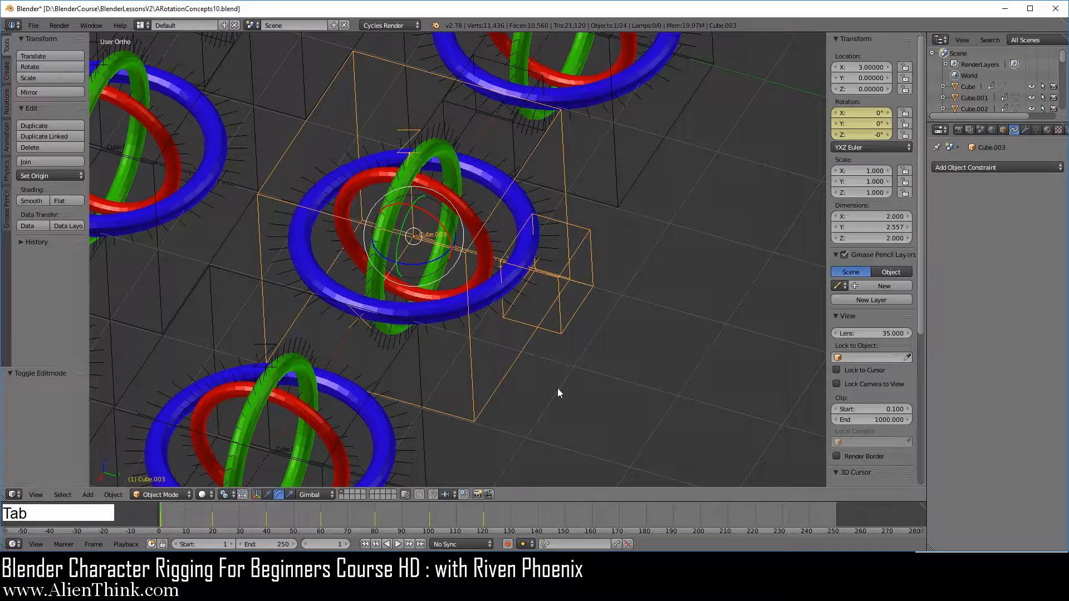
Try a free trackball rotation of the YXZ Euler cube to test its direction marker, and cancel it
key(r)
key(r)
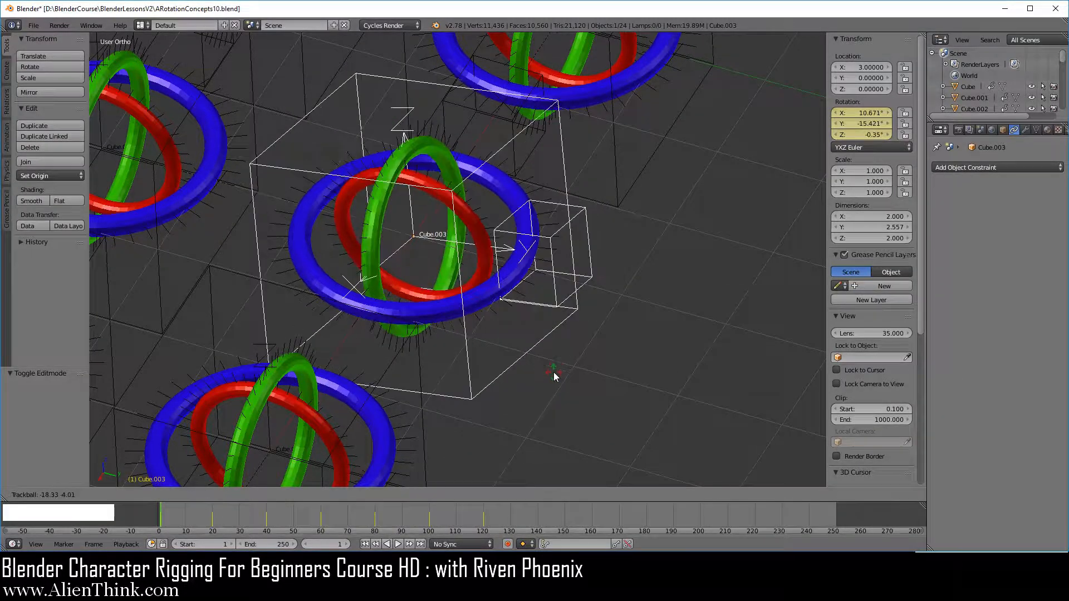
right_click(483, 415)
Select the YZX Euler cube and subdivide its mesh with 2 cuts
shift+middle_drag(353, 391, 641, 453)
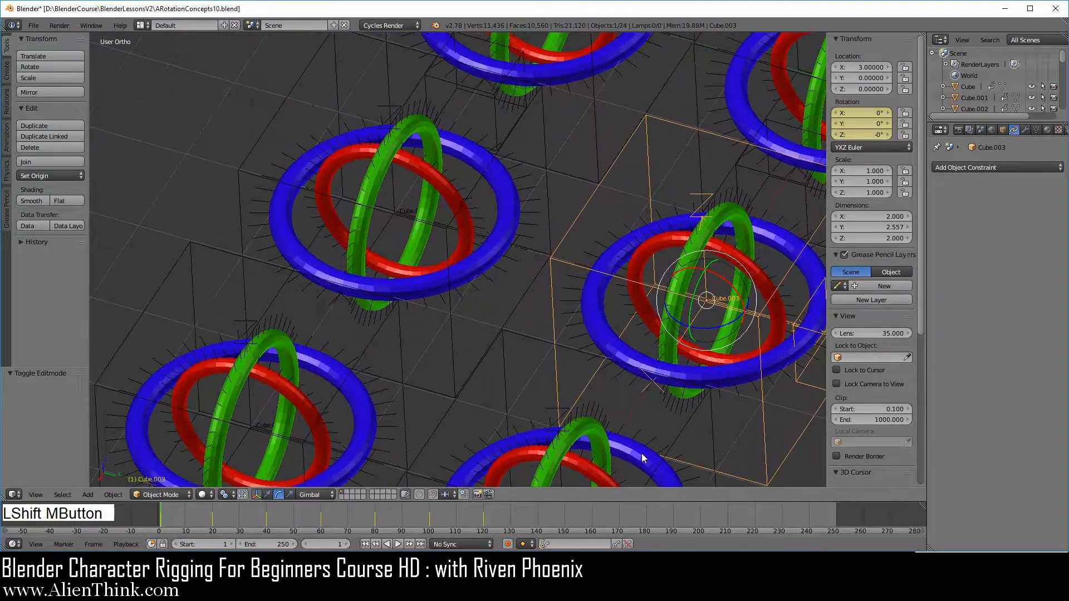
right_click(522, 298)
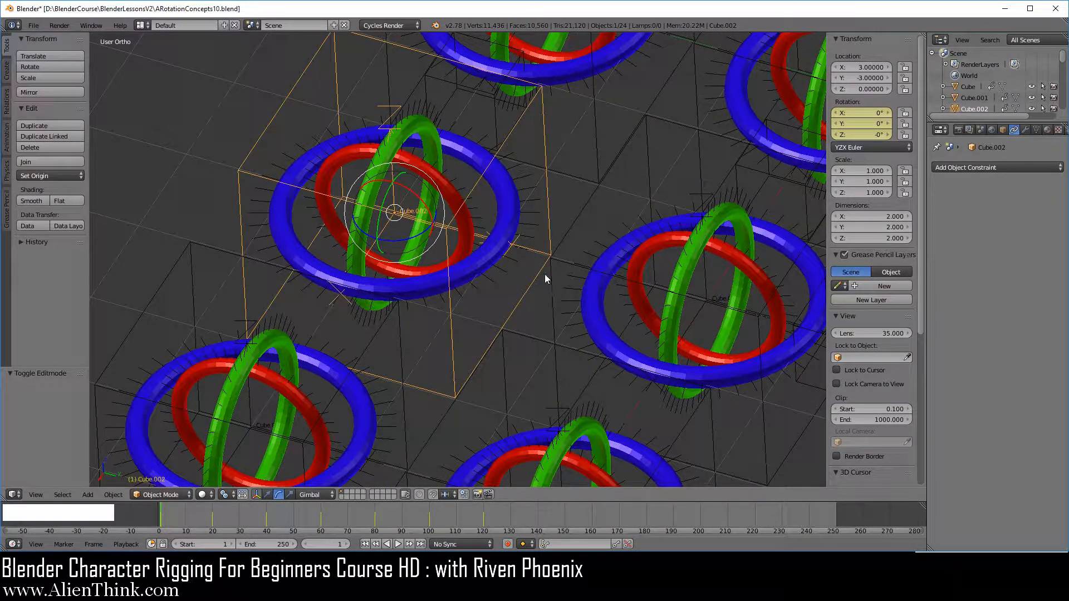
key(Tab)
key(w)
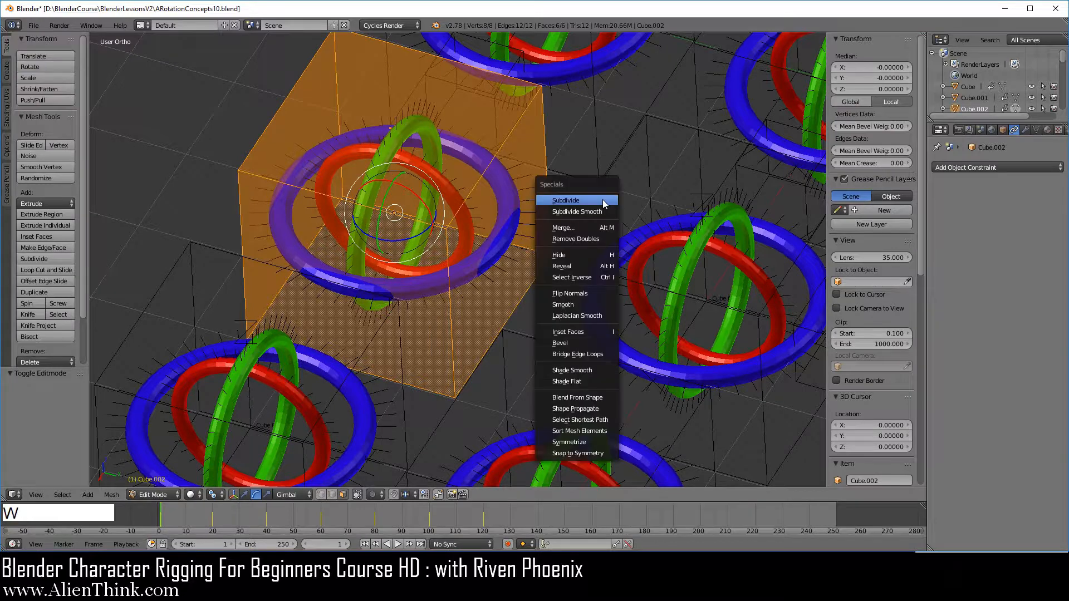
click(573, 203)
click(71, 402)
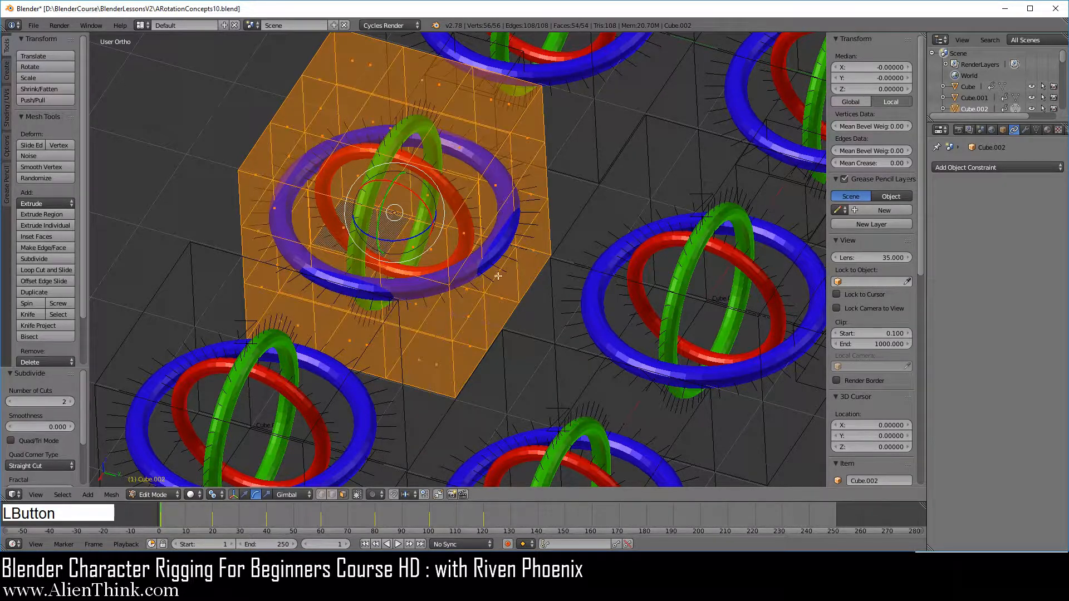
Extrude the centre face on the YZX Euler cube's positive Y side outward by about 0.484, and return to Object Mode
right_click(504, 236)
key(e)
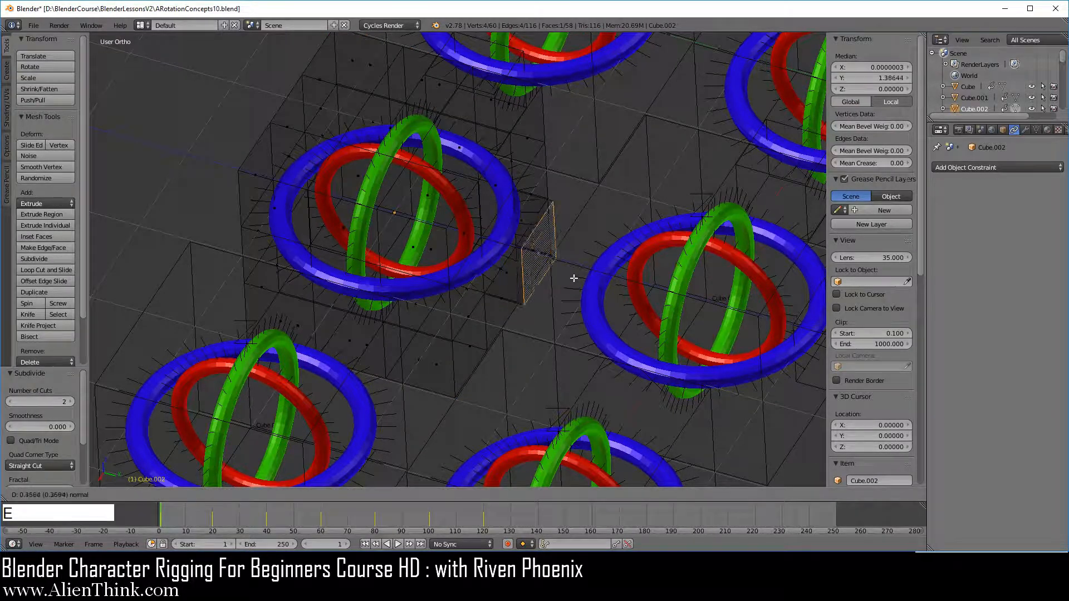
click(582, 281)
key(Tab)
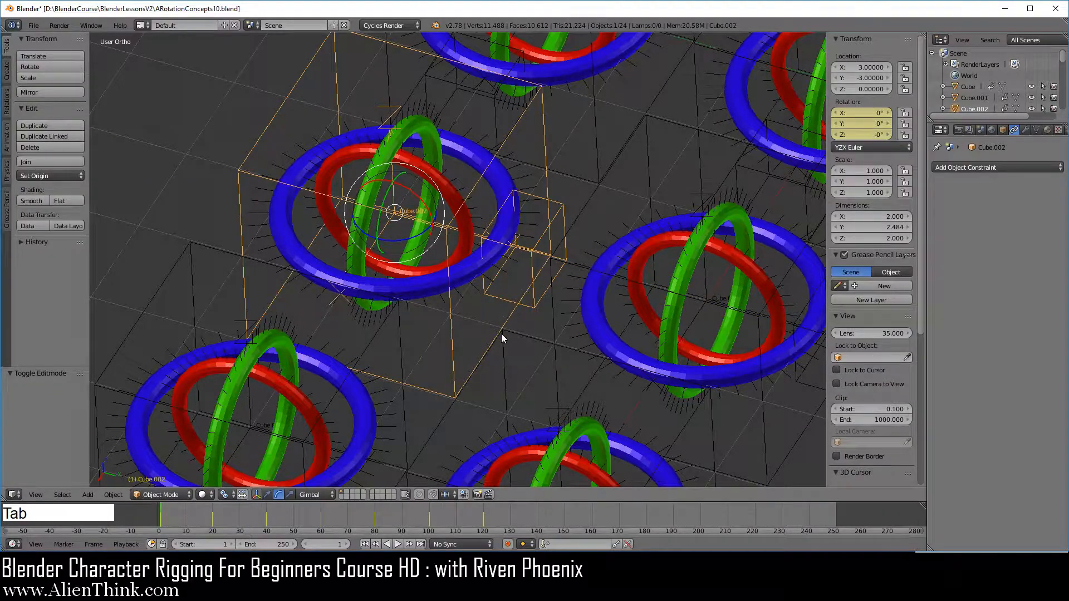
Try a free trackball rotation of the YZX Euler cube to test its direction marker, and cancel it
key(r)
key(r)
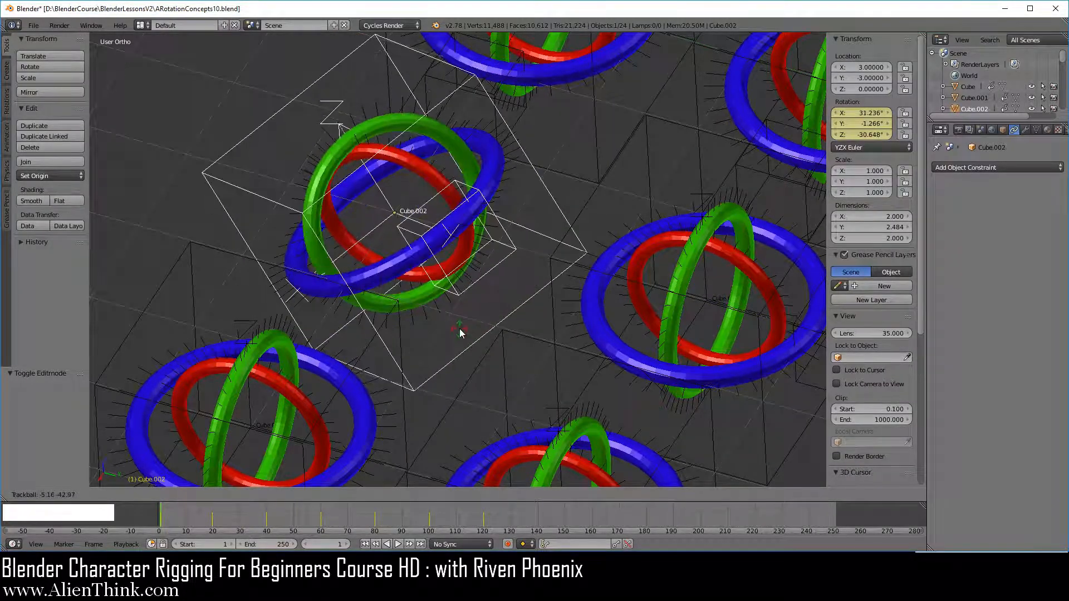
right_click(460, 329)
Select the ZXY Euler cube and subdivide its mesh with 2 cuts
scroll(520, 393, down, 1)
shift+middle_drag(525, 425, 519, 263)
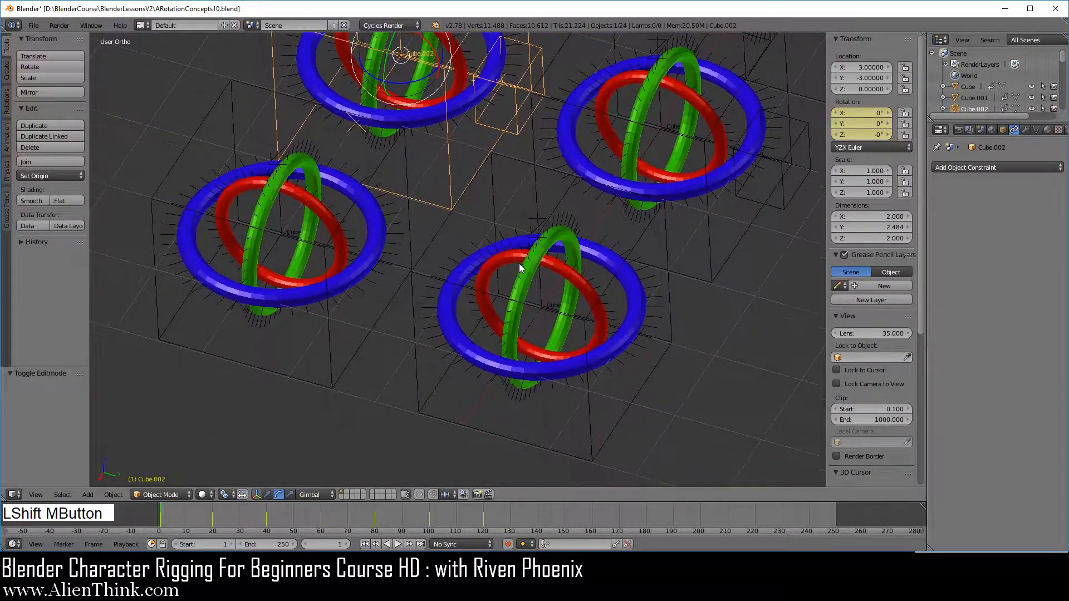
right_click(593, 400)
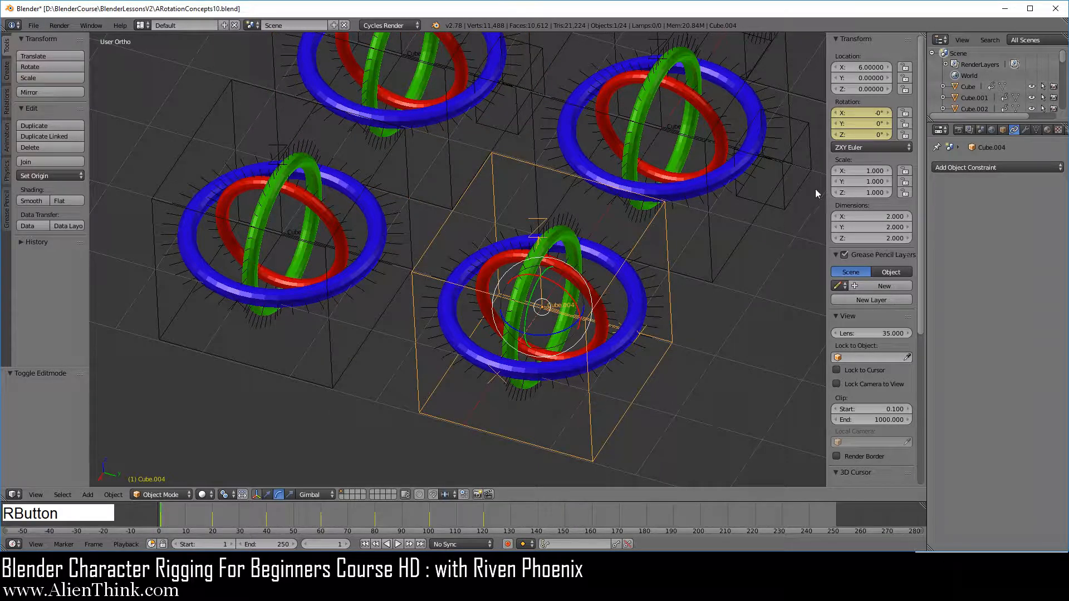
shift+middle_drag(688, 336, 643, 333)
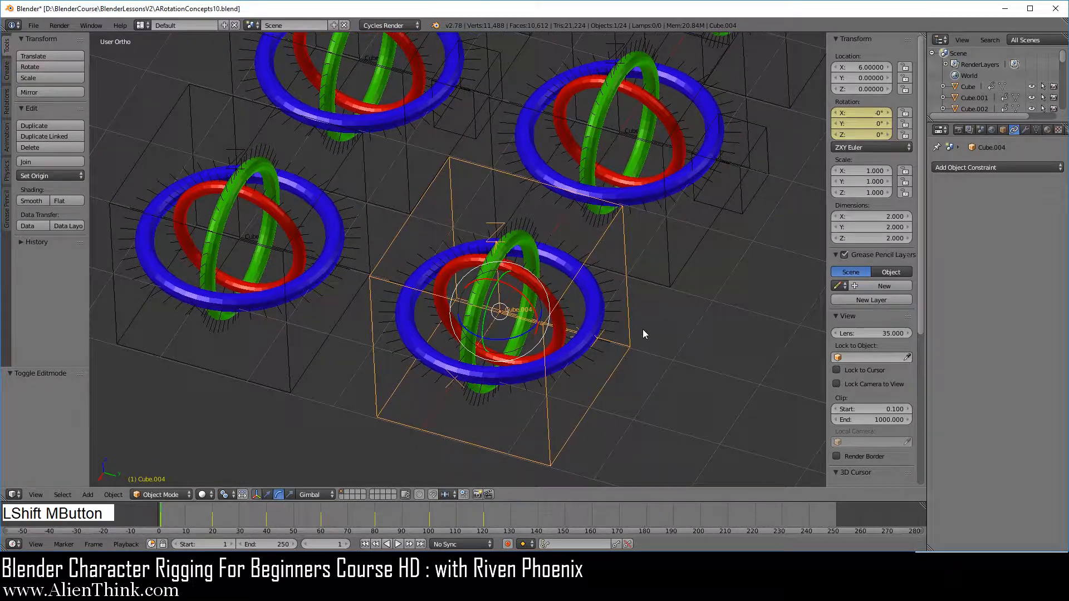
scroll(676, 311, up, 1)
key(Tab)
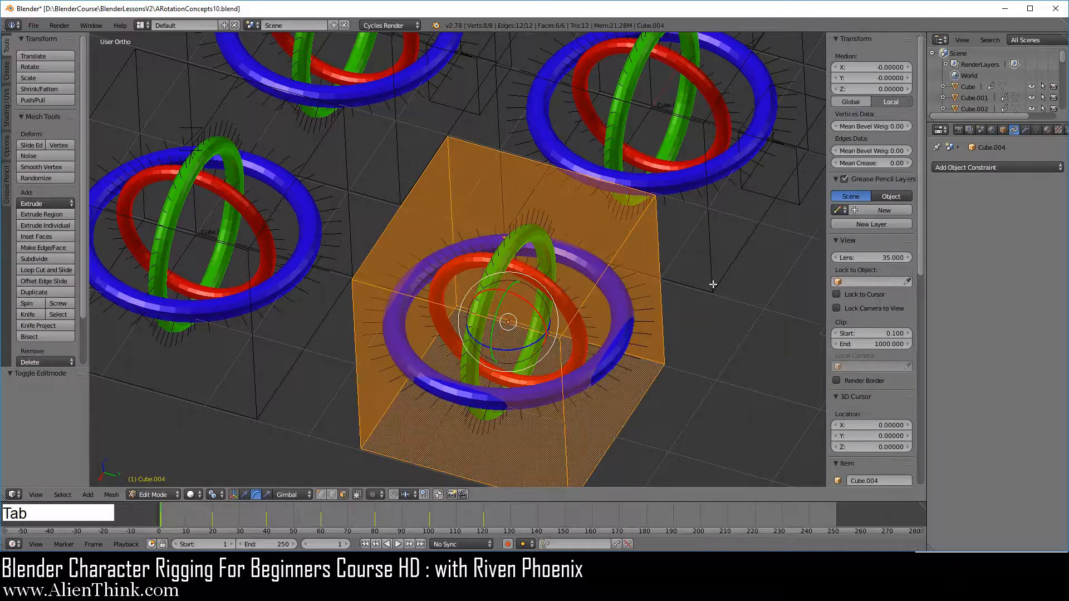
key(w)
click(727, 254)
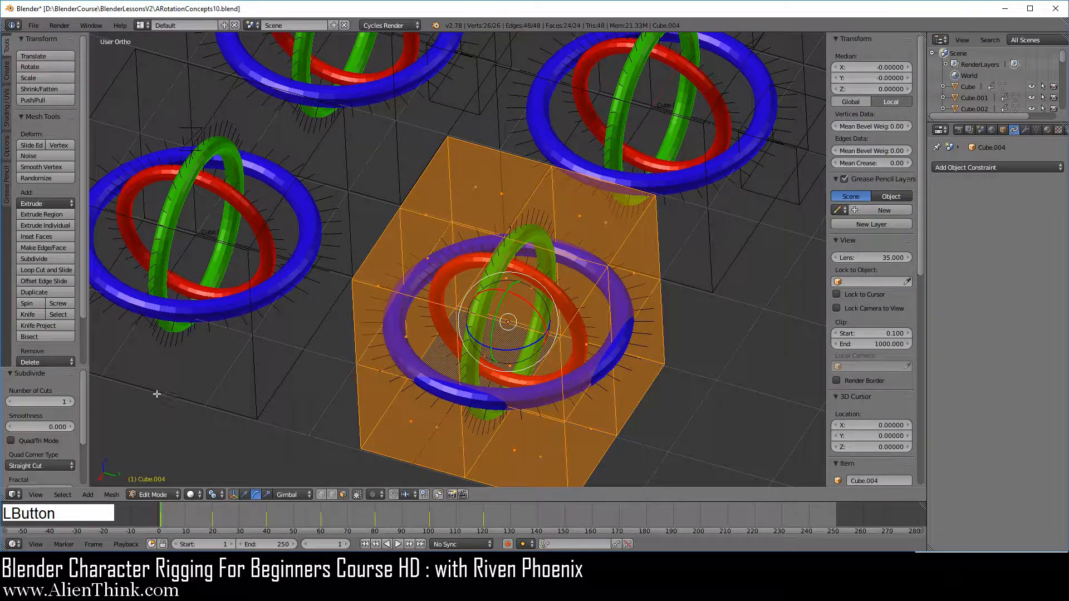
click(71, 402)
Extrude the centre face on the ZXY Euler cube's positive Z side upward by about 0.555, and return to Object Mode
right_click(501, 249)
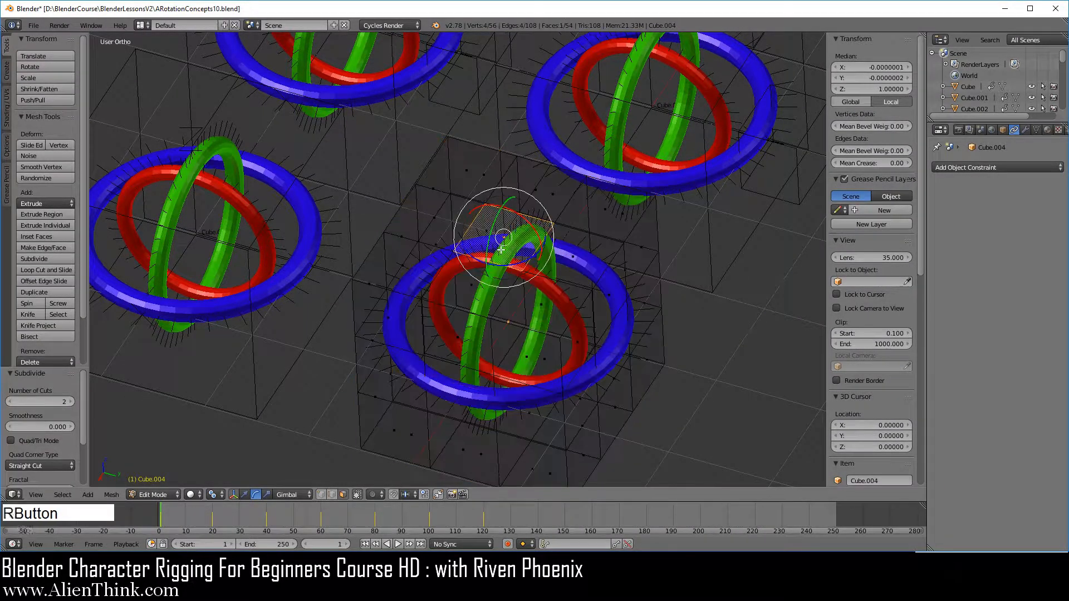
key(e)
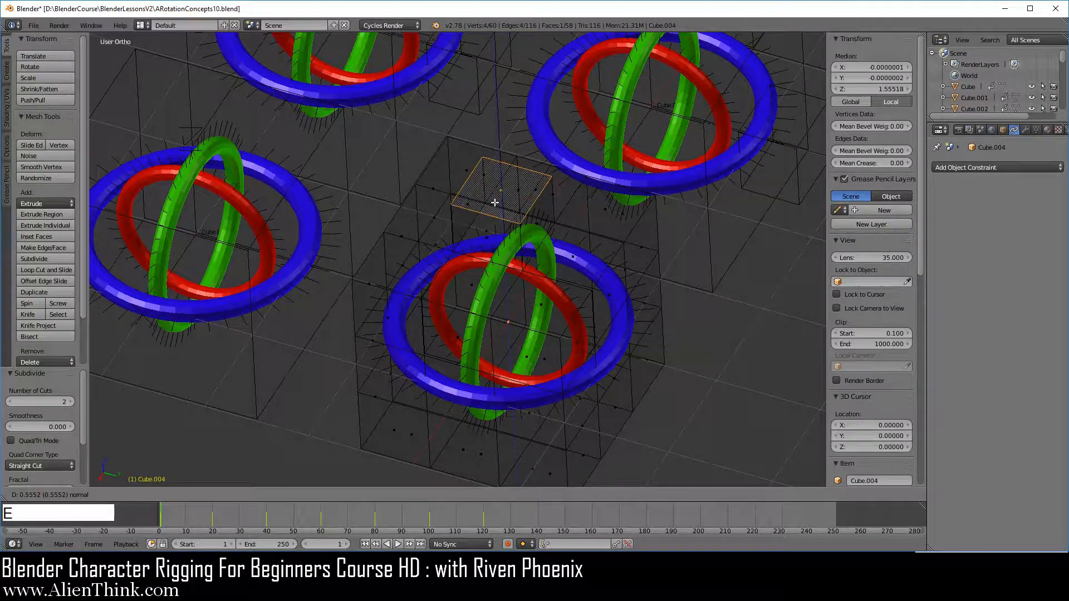
click(498, 214)
key(Tab)
Try a free trackball rotation of the ZXY Euler cube to test its direction marker, and cancel it
key(r)
key(r)
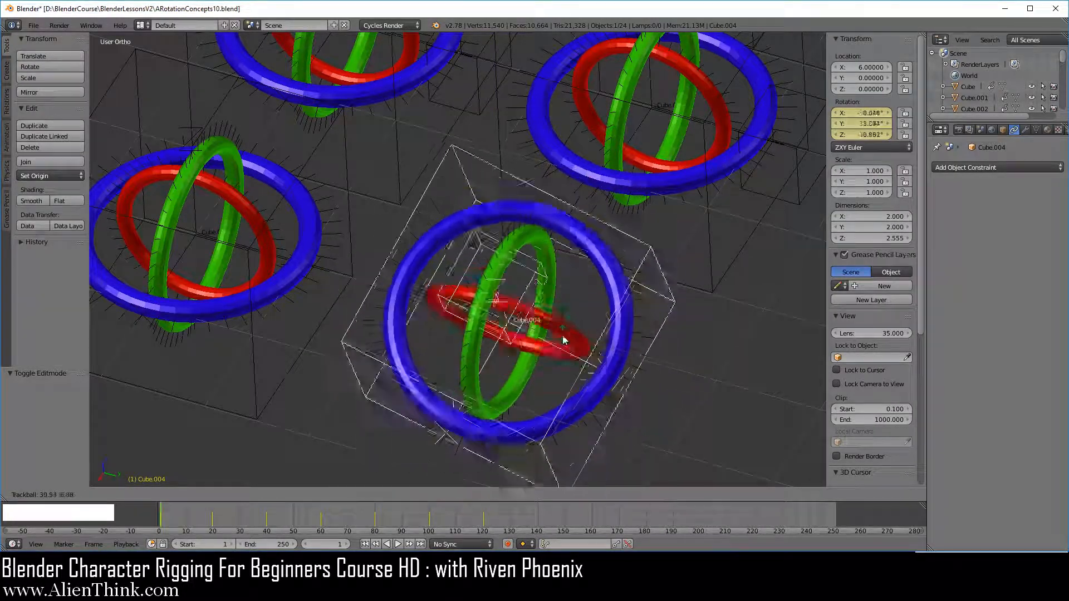
right_click(554, 342)
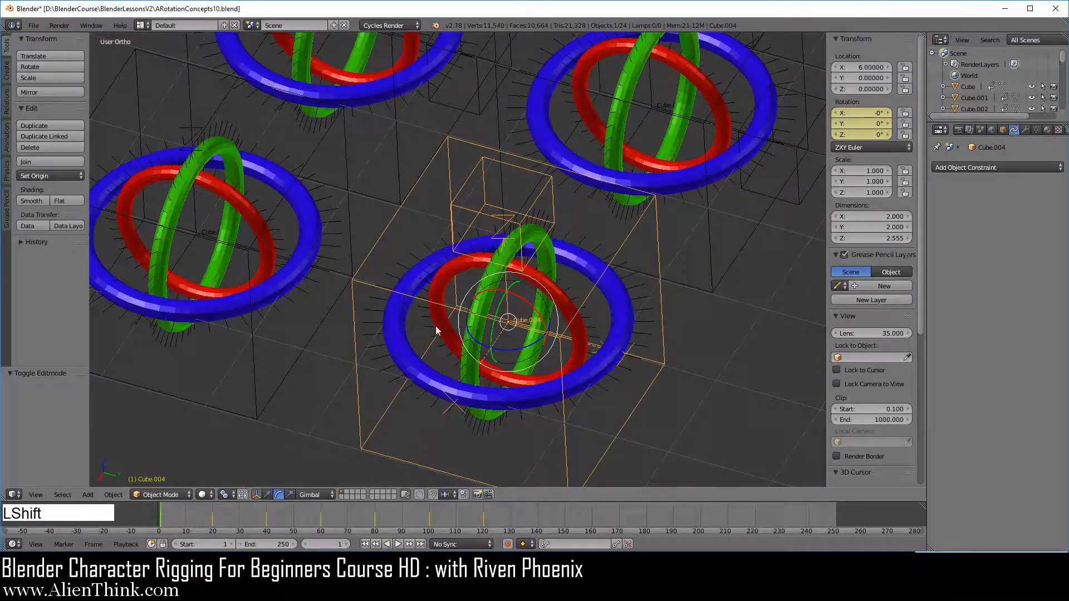
Select the ZYX Euler cube and subdivide its mesh with 2 cuts
shift+middle_drag(367, 295, 609, 339)
right_click(522, 400)
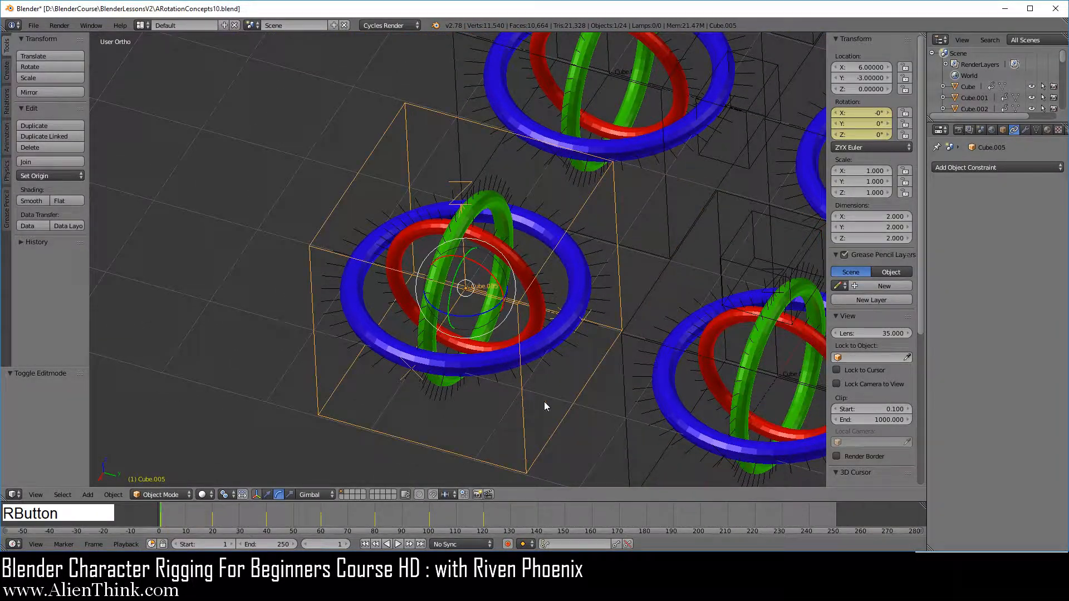
key(Tab)
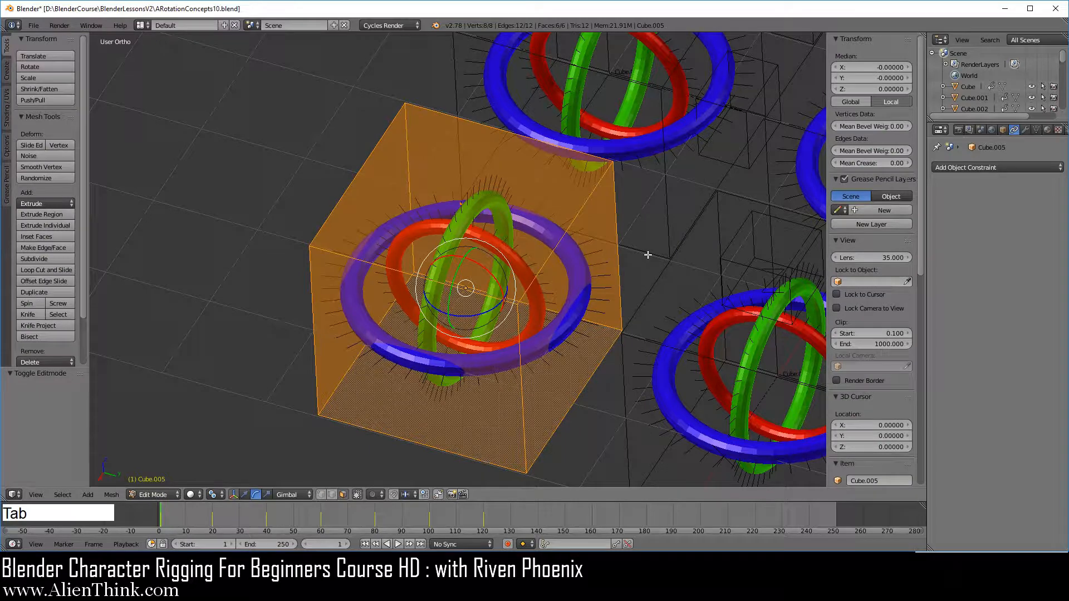
key(w)
click(646, 255)
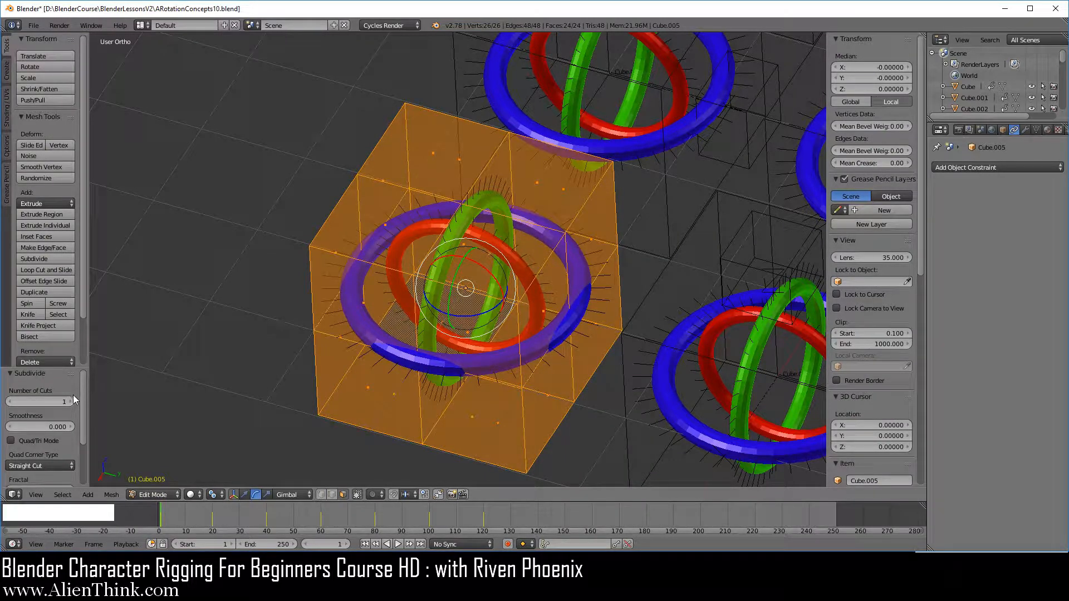
click(72, 401)
Extrude the centre face on the ZYX Euler cube's positive Z side upward by about 0.794, and return to Object Mode
right_click(475, 215)
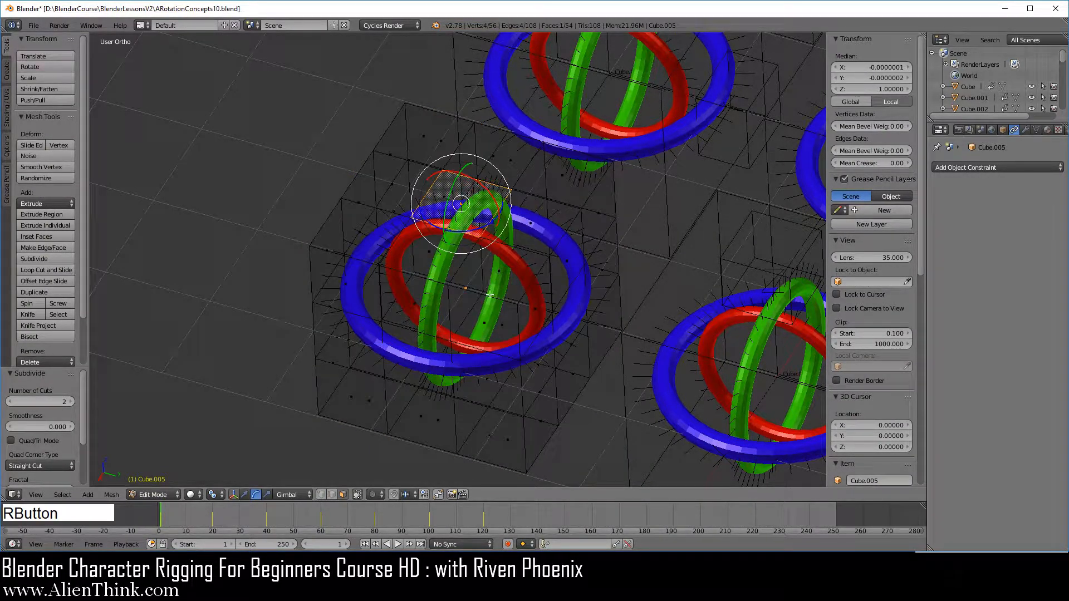
key(e)
click(480, 254)
key(Tab)
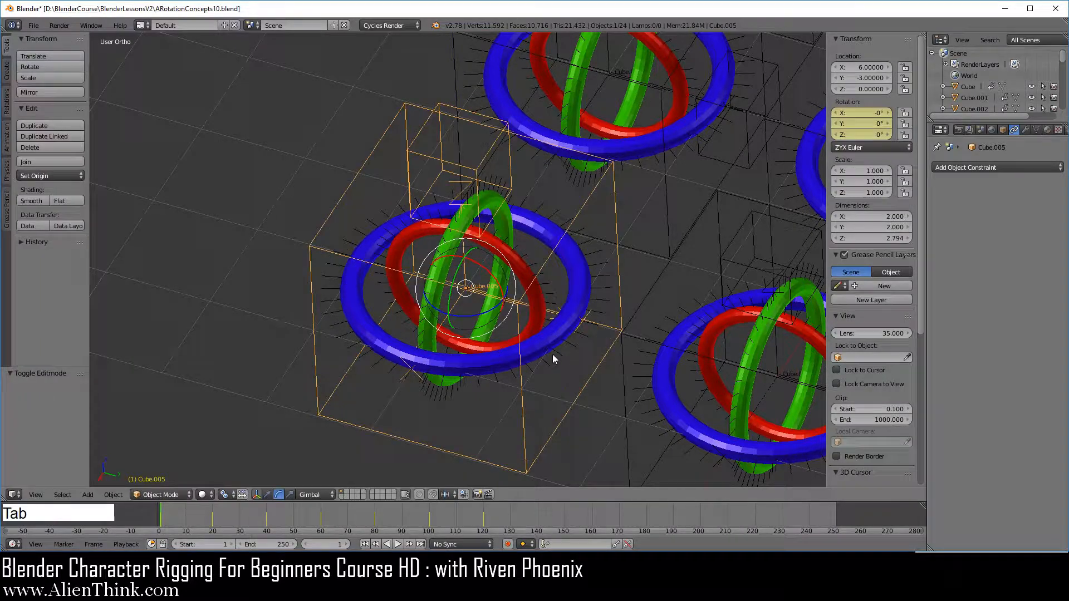
Try and cancel a free trackball rotation of the ZYX Euler cube, and examine the direction markers on all six cubes
key(r)
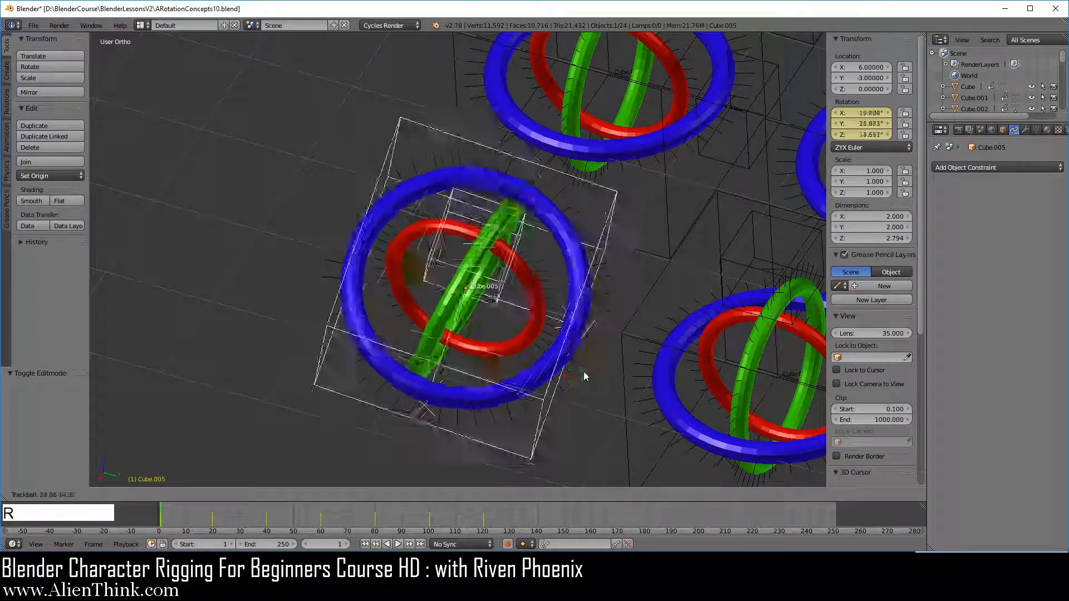
right_click(586, 369)
key(KP_1)
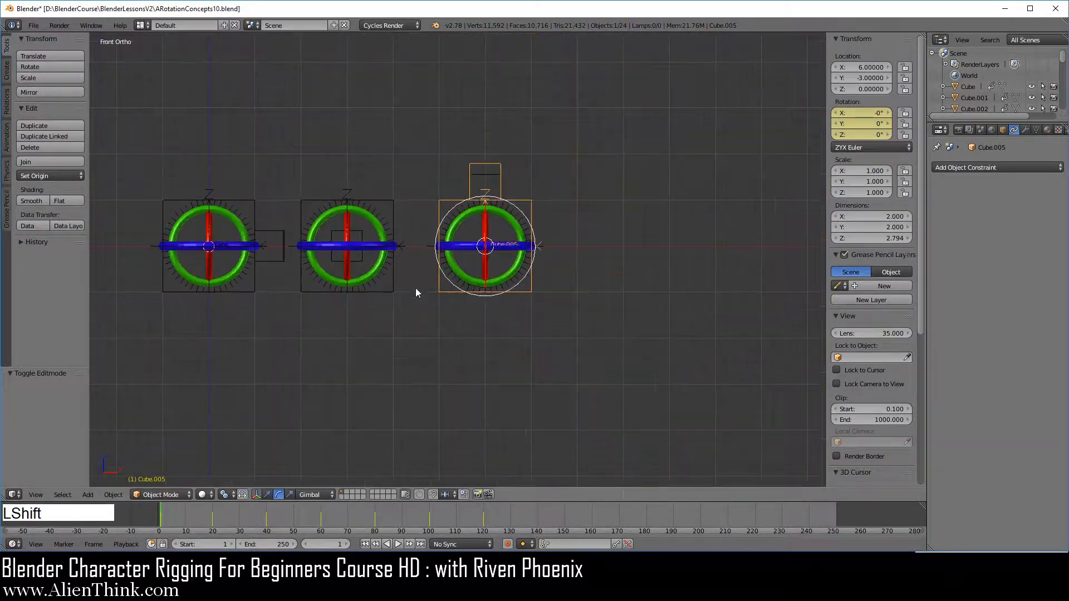
shift+middle_drag(418, 291, 598, 267)
middle_drag(600, 195, 537, 259)
shift+middle_drag(655, 255, 552, 283)
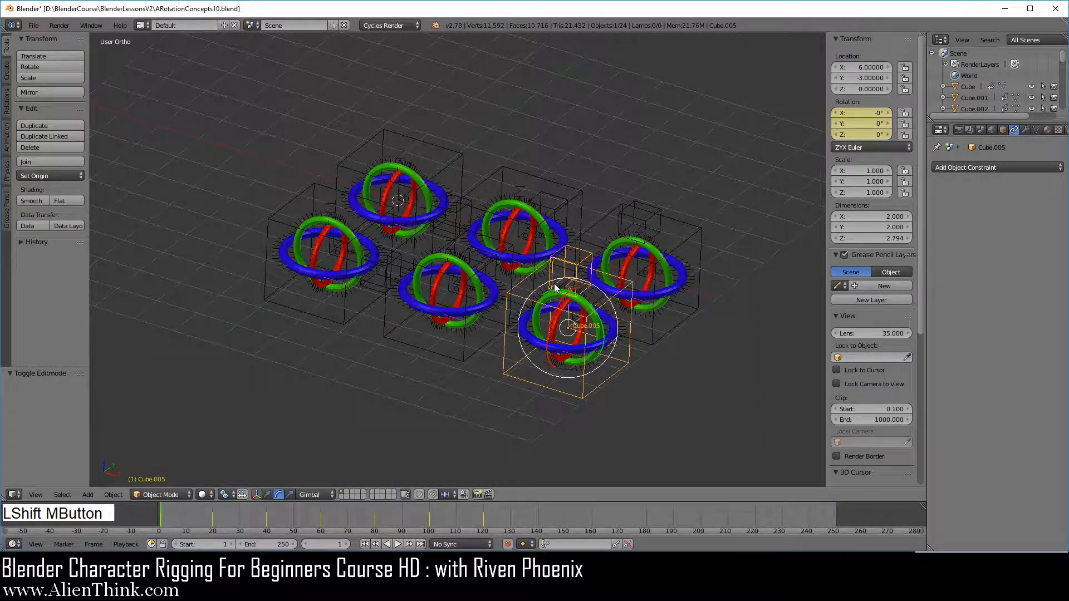
Split the 3D view into upper and lower areas, show the Dope Sheet in the upper one, and look through the cubes' keyframe channels
scroll(552, 283, up, 1)
middle_drag(405, 234, 401, 249)
shift+middle_drag(469, 229, 469, 240)
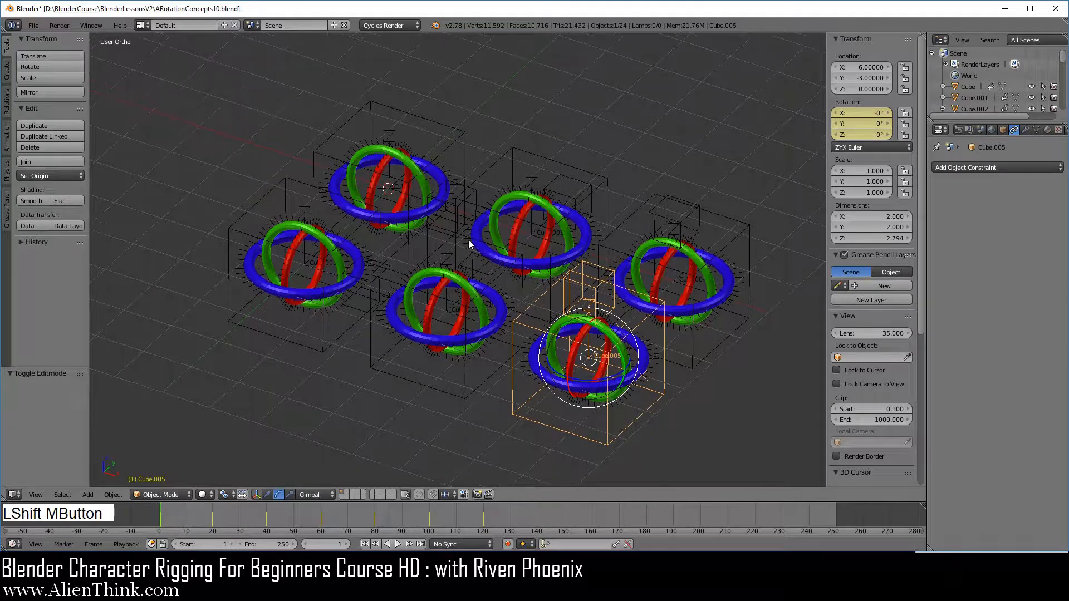
scroll(476, 263, up, 1)
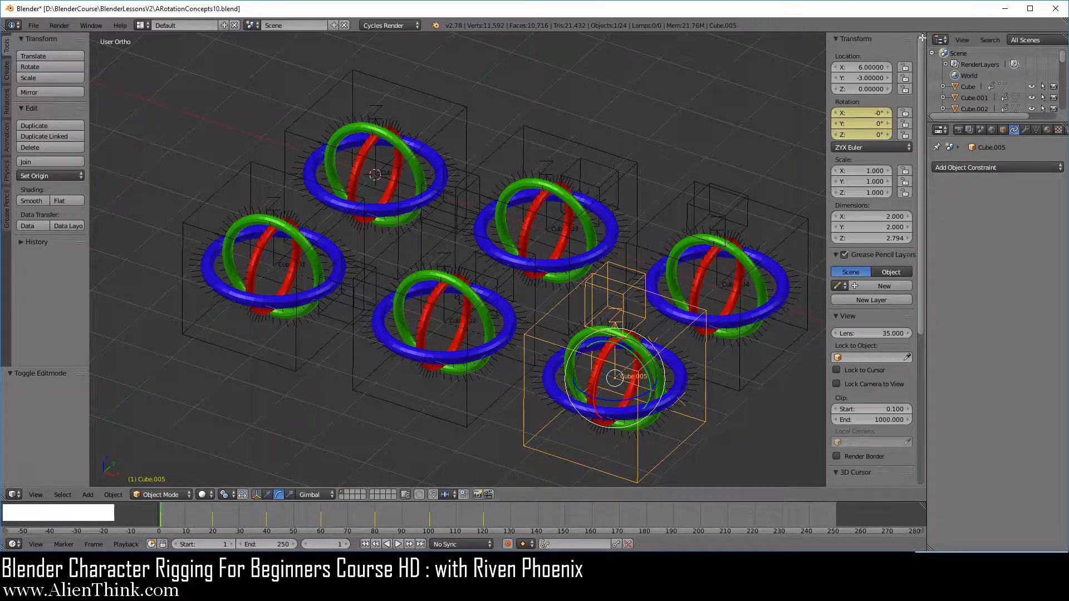
drag(922, 34, 916, 176)
click(14, 167)
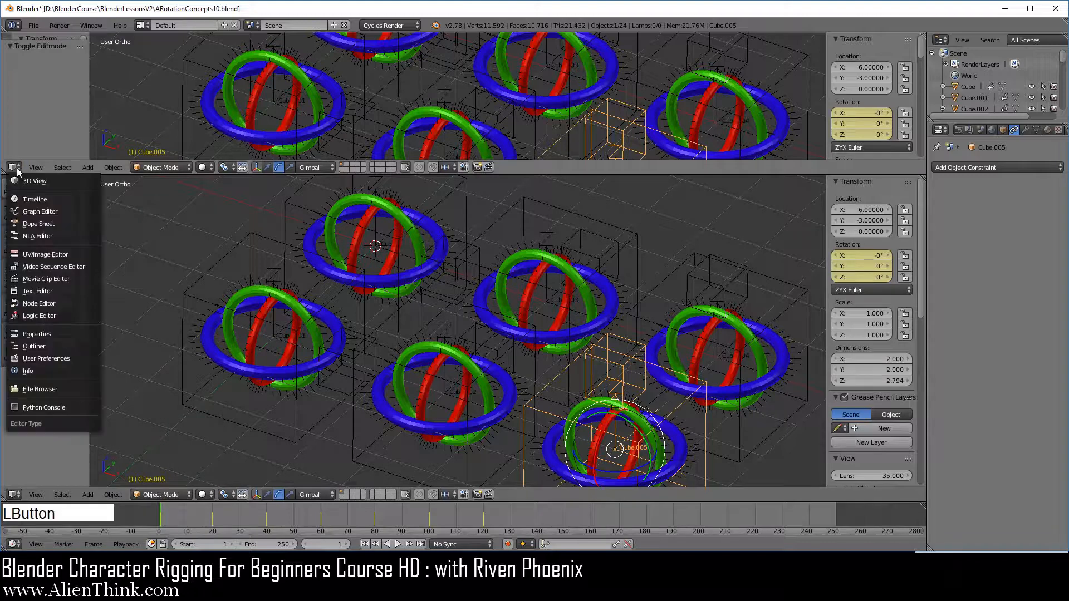
click(41, 224)
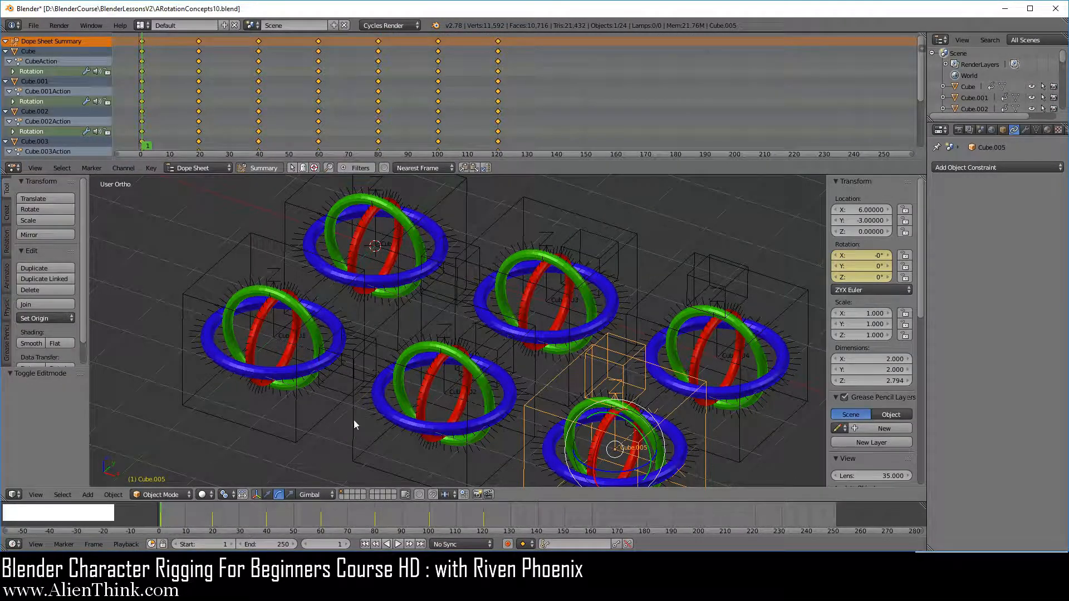
scroll(53, 76, down, 3)
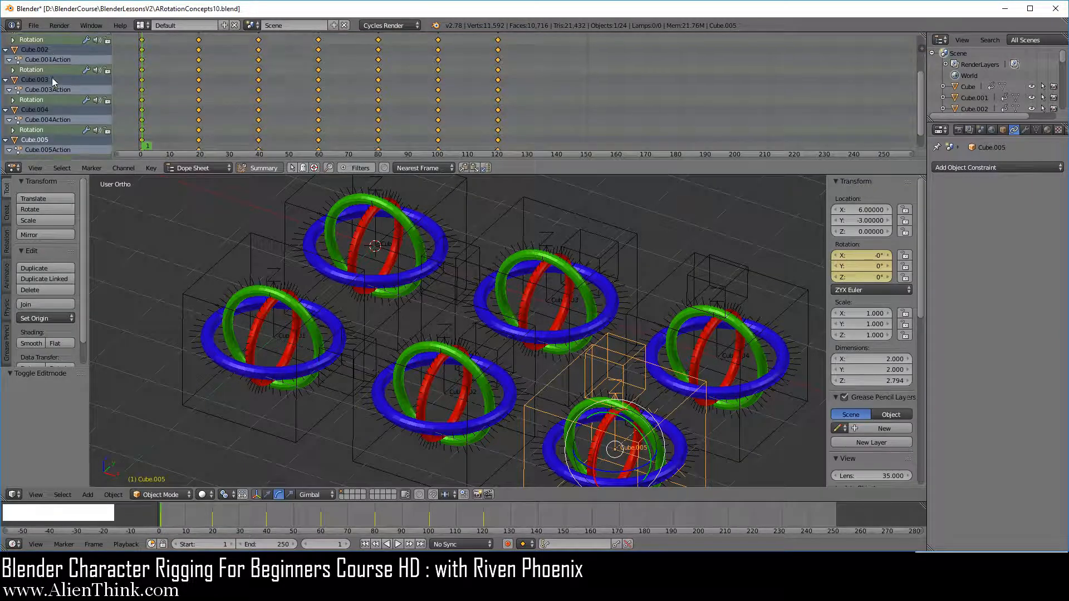
scroll(53, 84, up, 3)
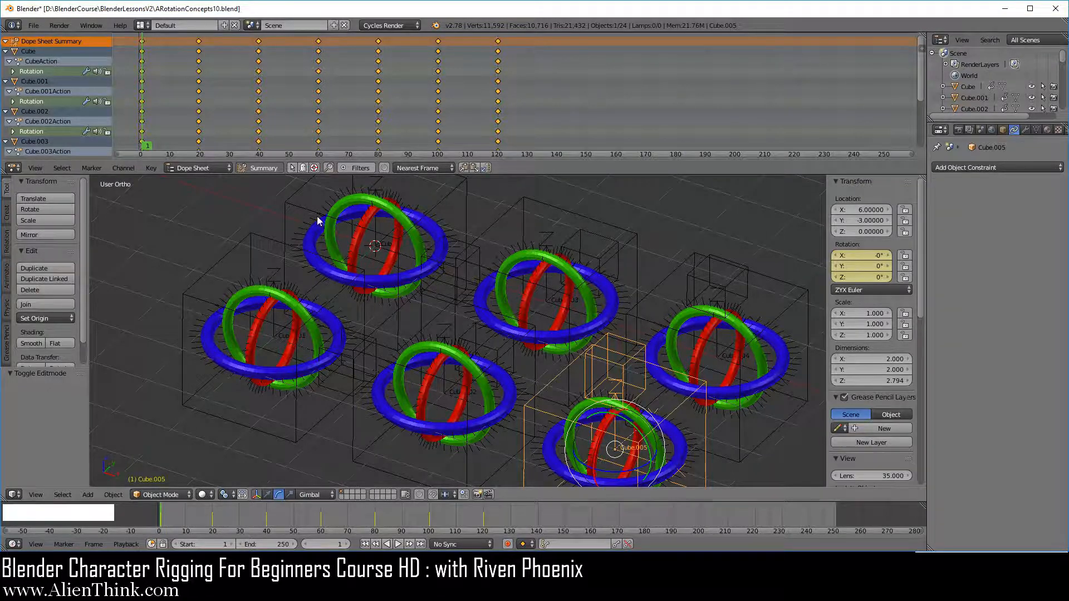
scroll(65, 101, down, 4)
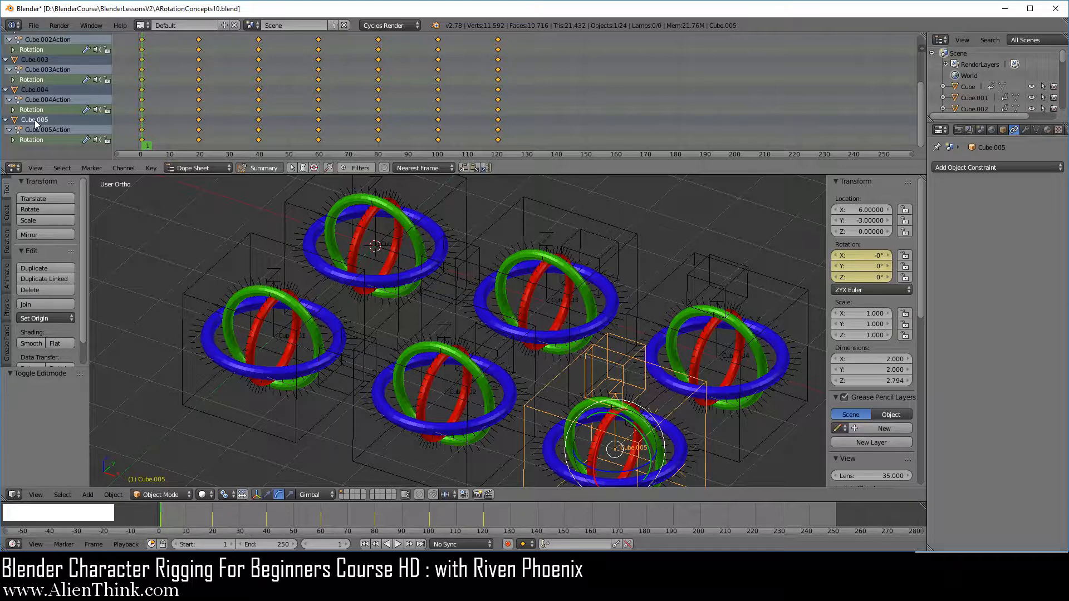
Inspect the active cube's keyframes and the available actions in Action Editor mode, and return to Dope Sheet mode
click(212, 167)
click(213, 143)
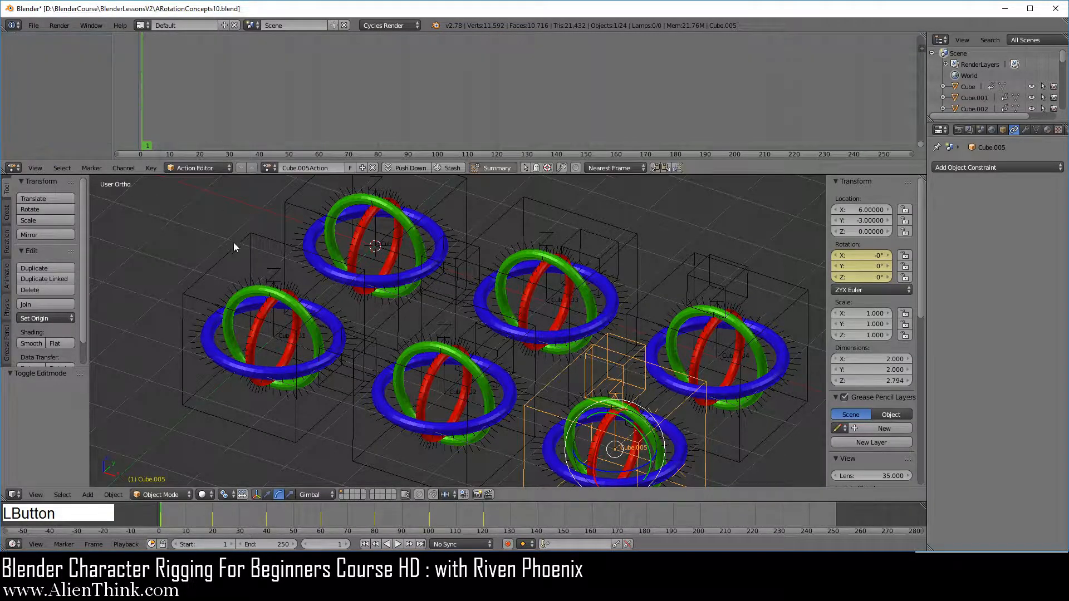
scroll(309, 102, up, 2)
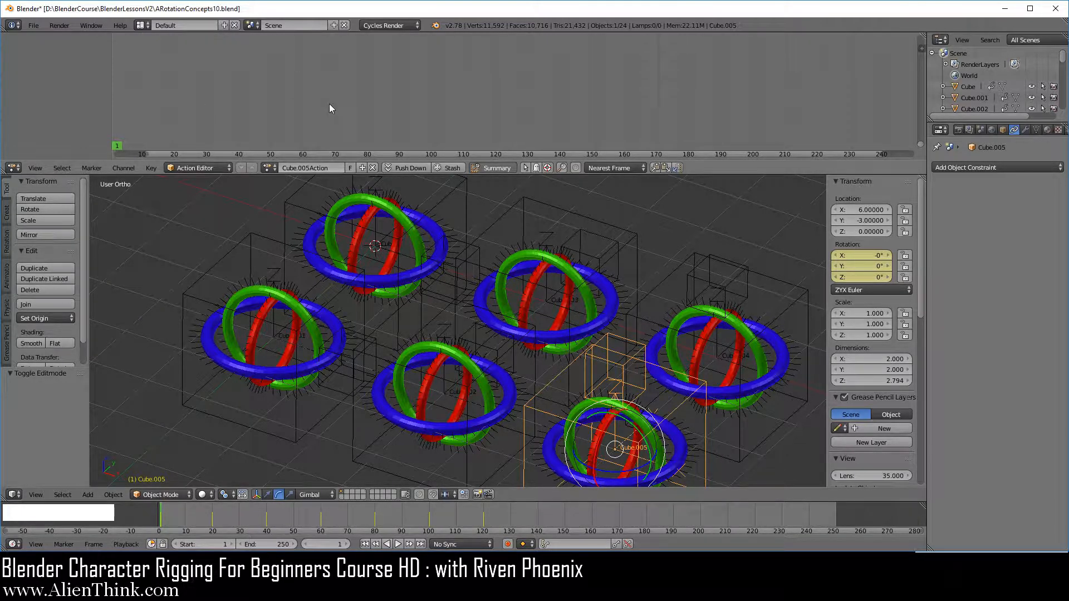
key(KP_Decimal)
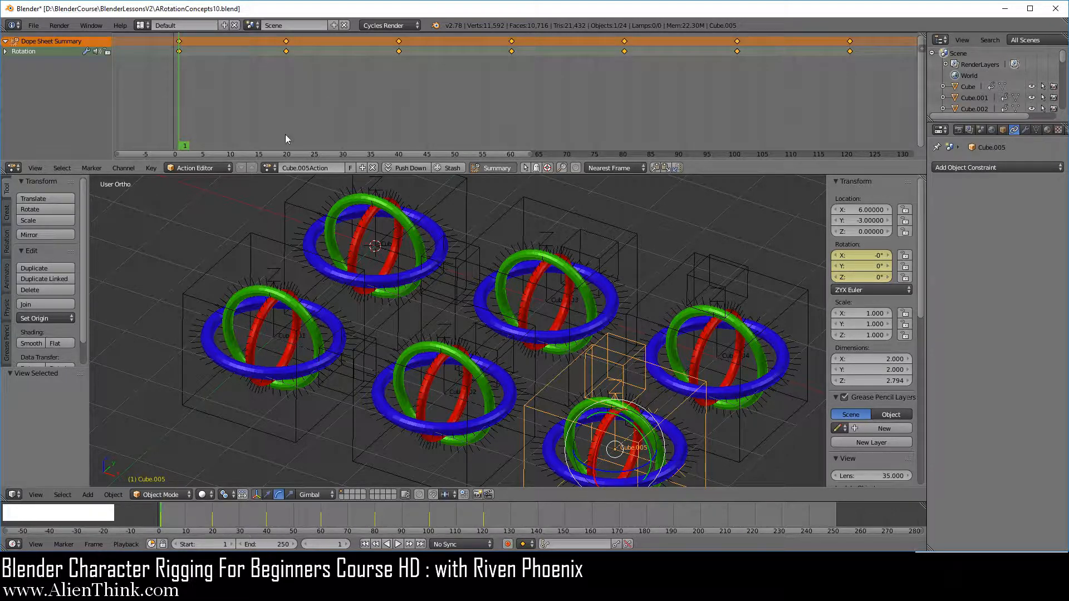
click(268, 168)
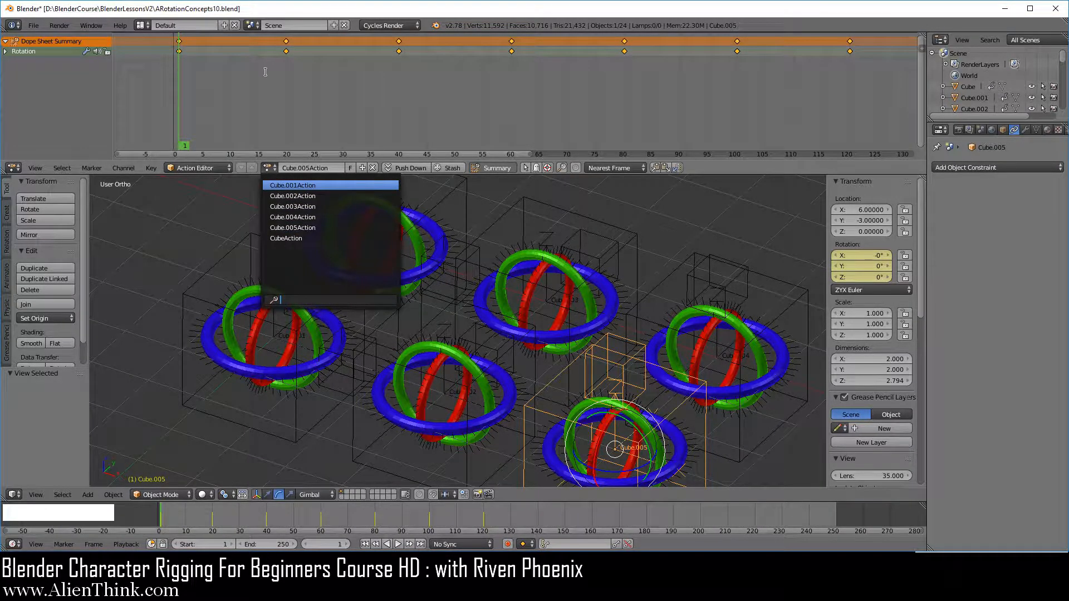
click(202, 166)
click(200, 166)
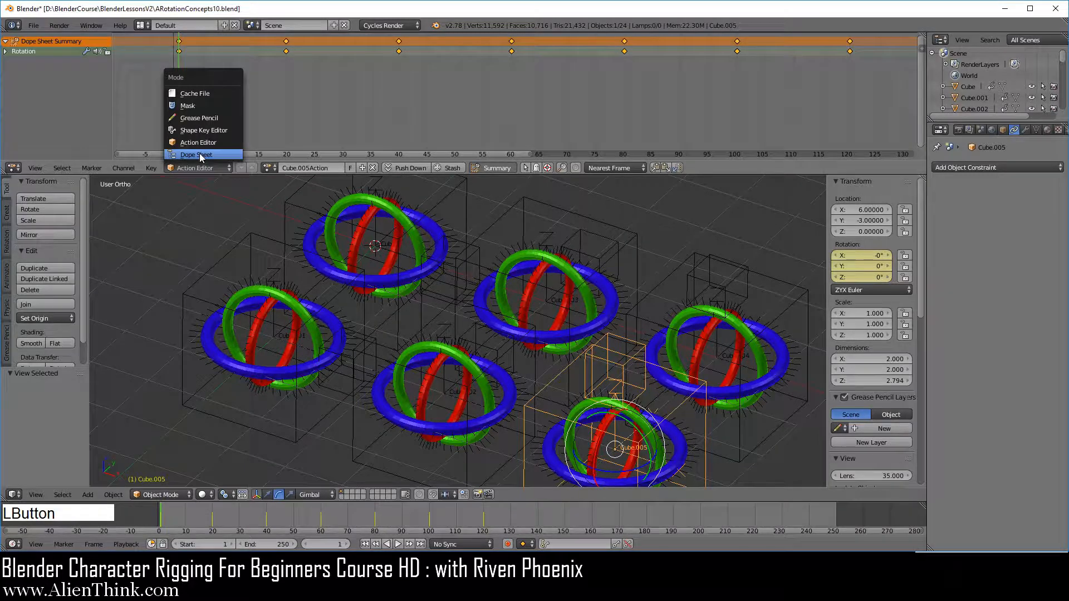
click(198, 155)
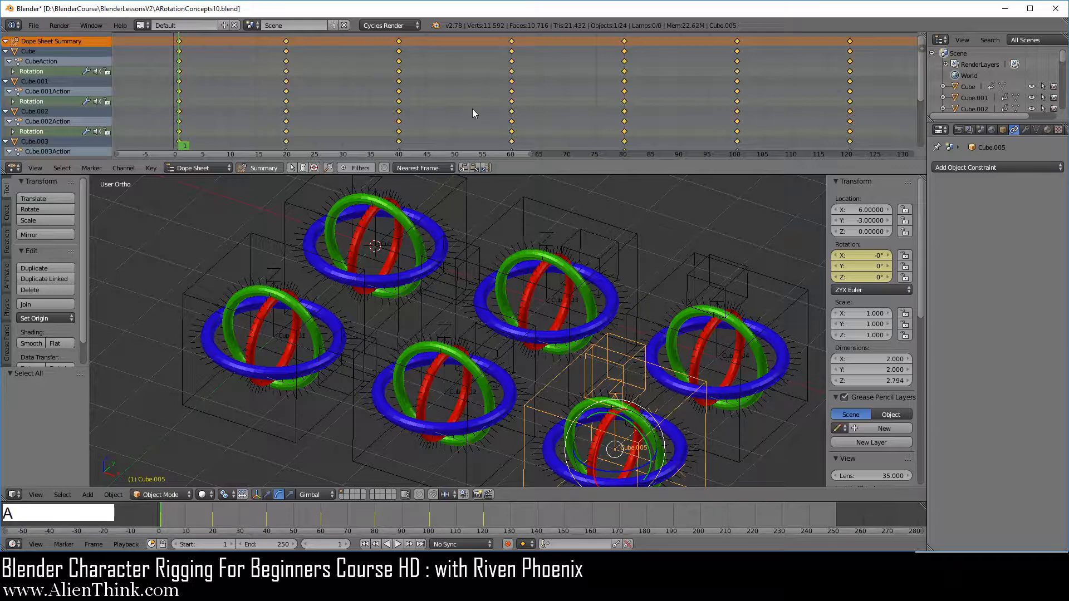
Scale all keyframes in time from frame 1 by about 2.087, and preview the slowed animation up to frame 64
key(alt+a)
key(s)
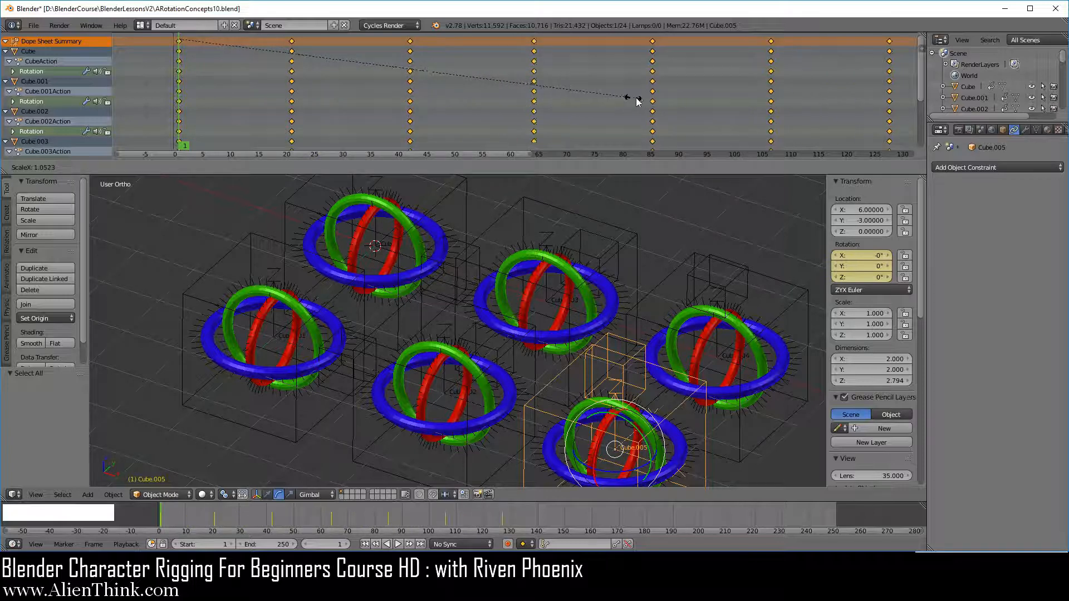
click(260, 105)
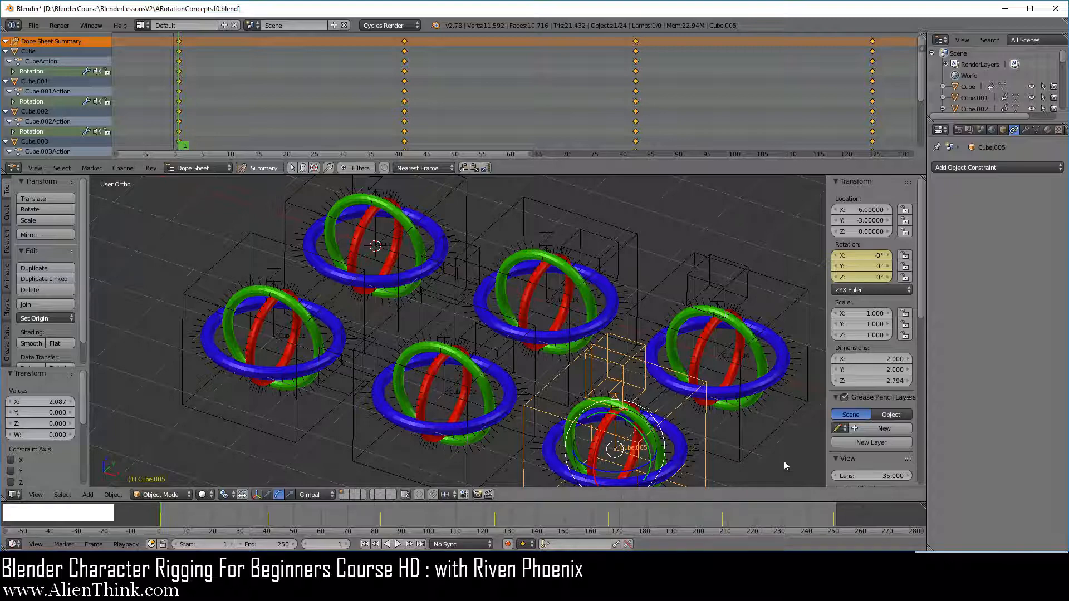
click(399, 543)
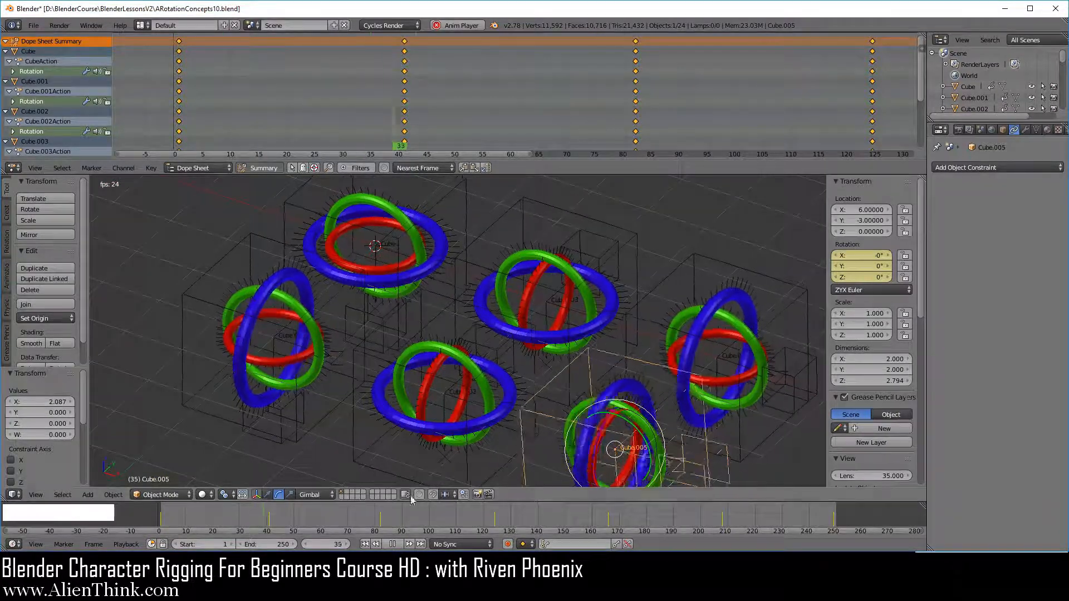
click(394, 544)
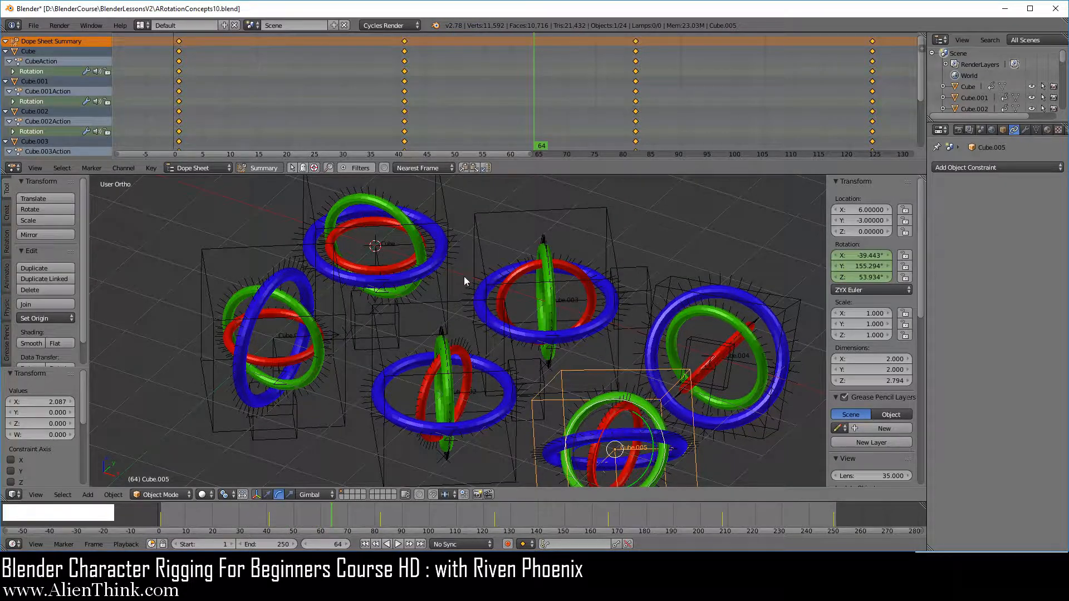
Select all six keyframed cubes together in the 3D view
right_click(449, 280)
shift+right_click(258, 251)
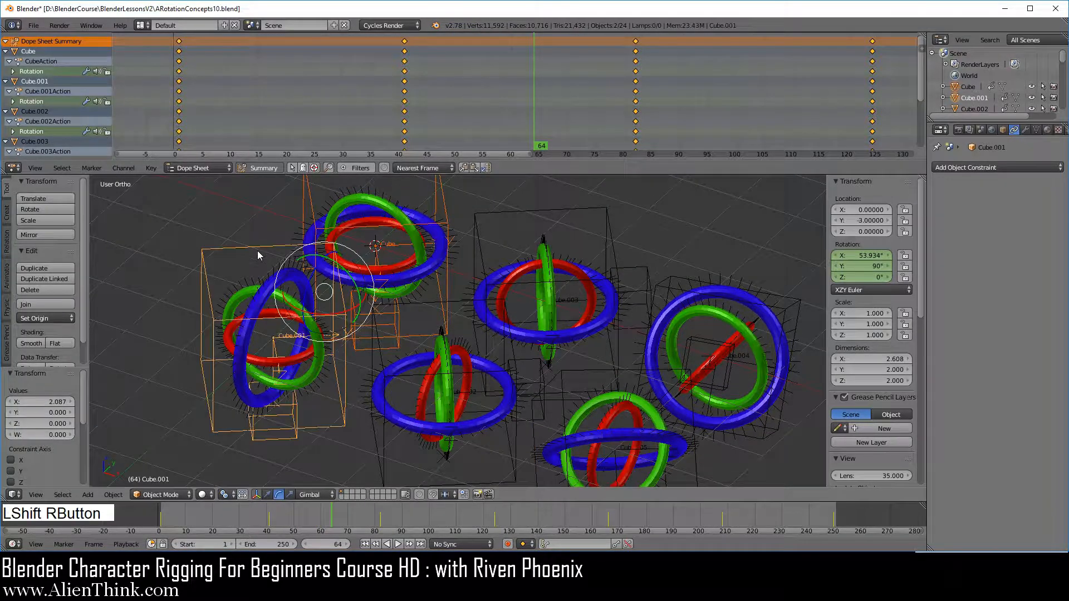
shift+right_click(537, 222)
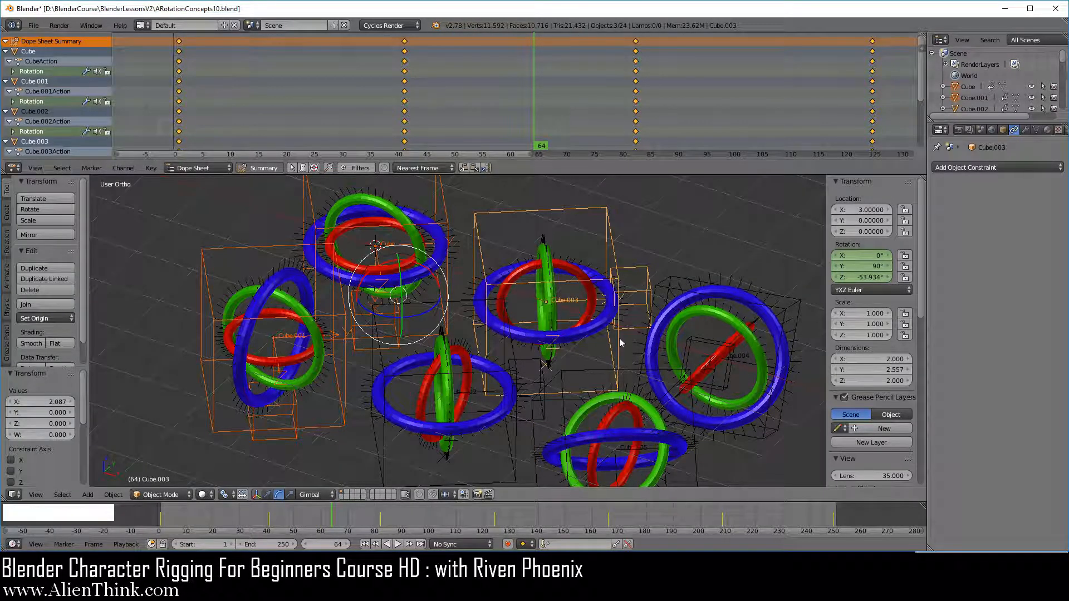
shift+middle_drag(587, 375, 568, 317)
shift+right_click(490, 423)
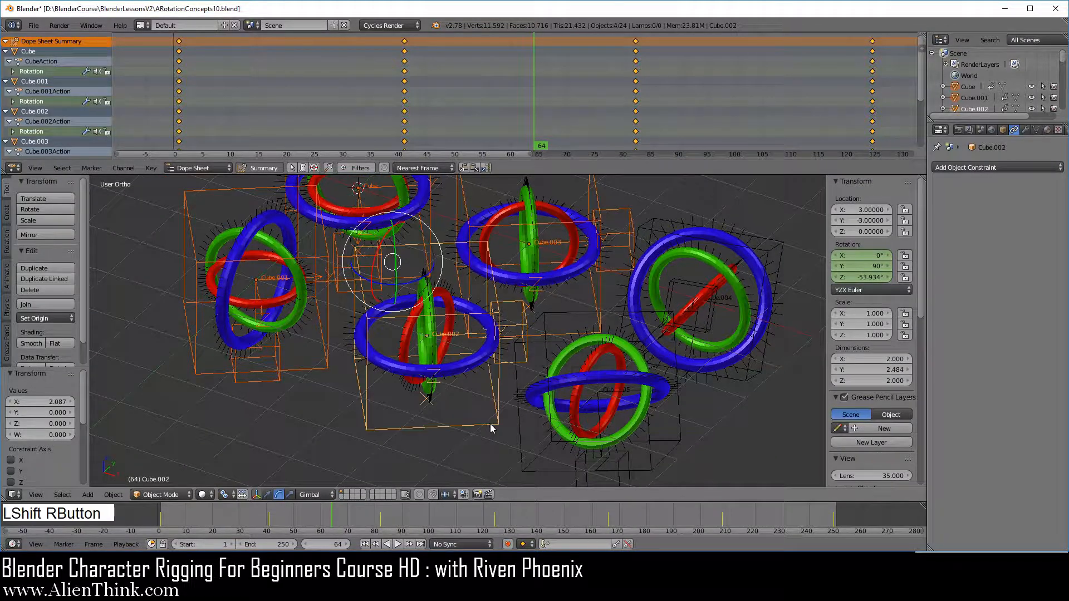
shift+right_click(523, 460)
shift+right_click(746, 380)
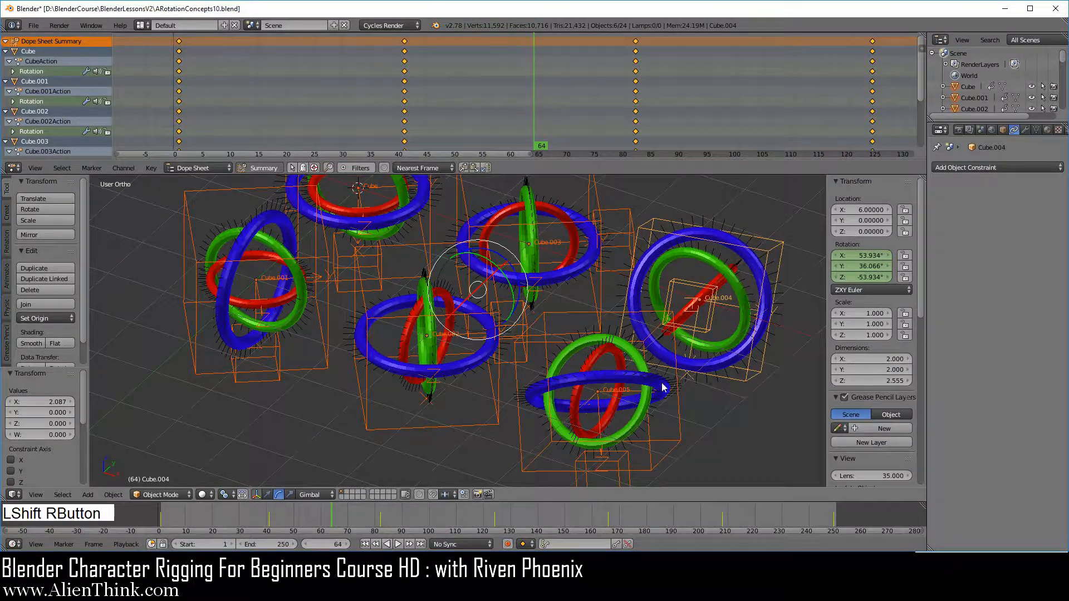
shift+middle_drag(500, 319, 517, 345)
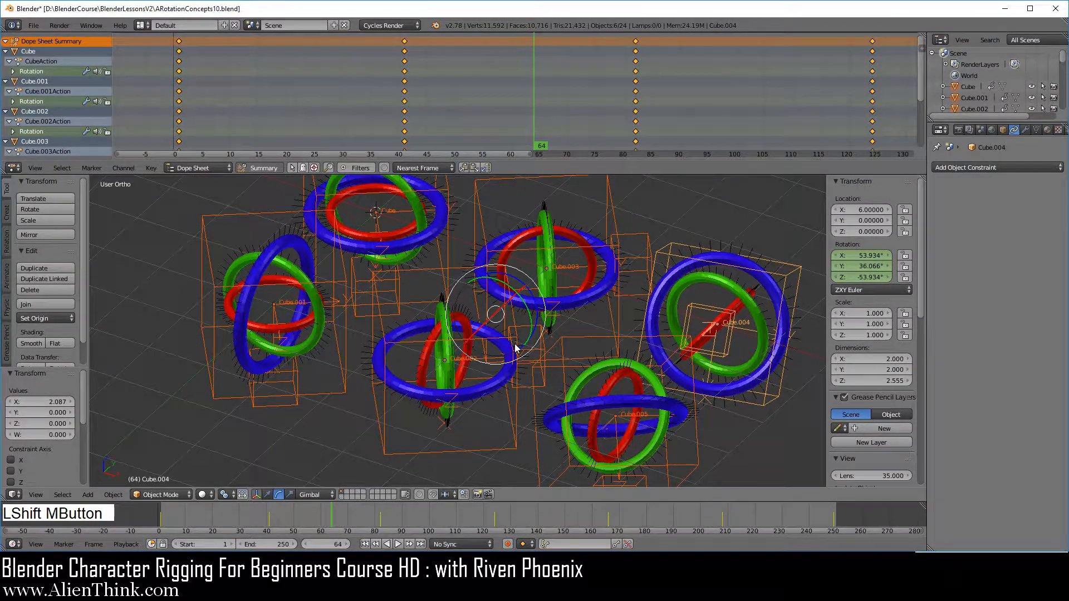
Play the animation with all six cubes selected, and examine their gimbal rings and direction markers from several angles
click(398, 545)
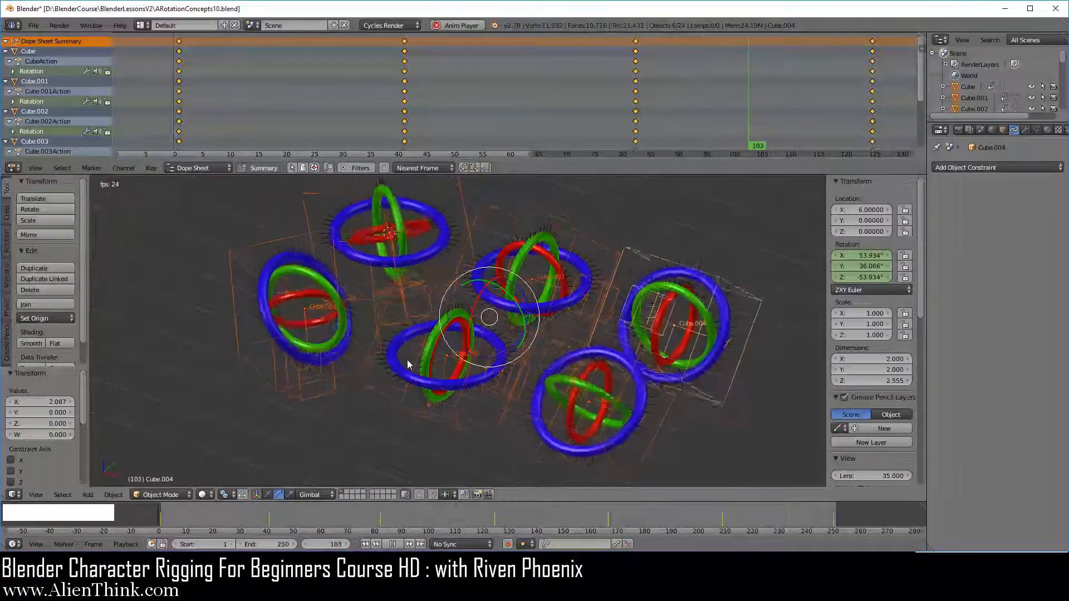
middle_drag(407, 365, 427, 381)
shift+middle_drag(432, 200, 403, 225)
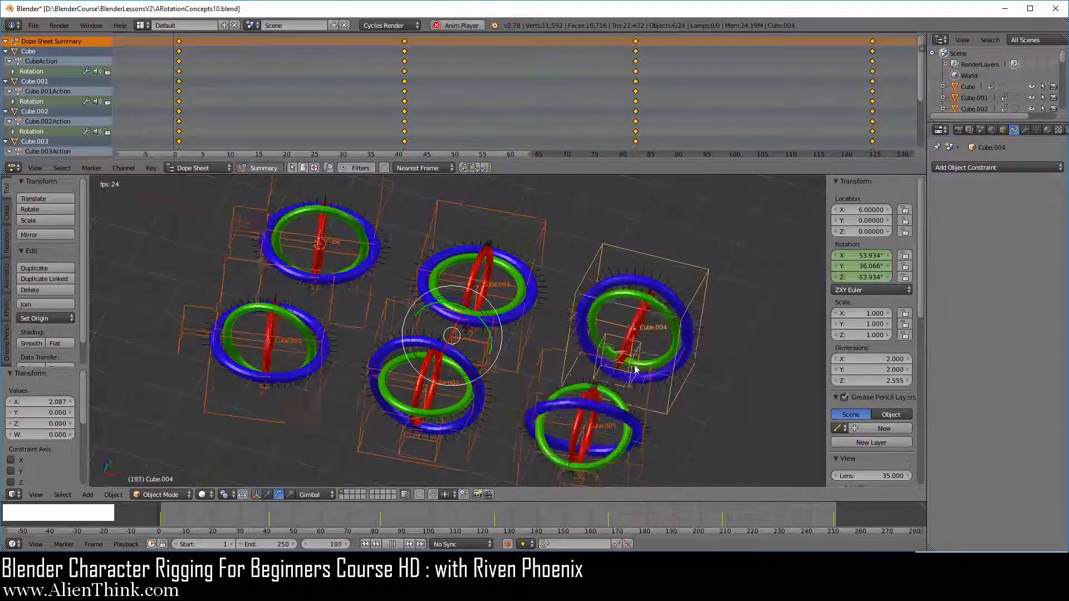
scroll(615, 371, up, 1)
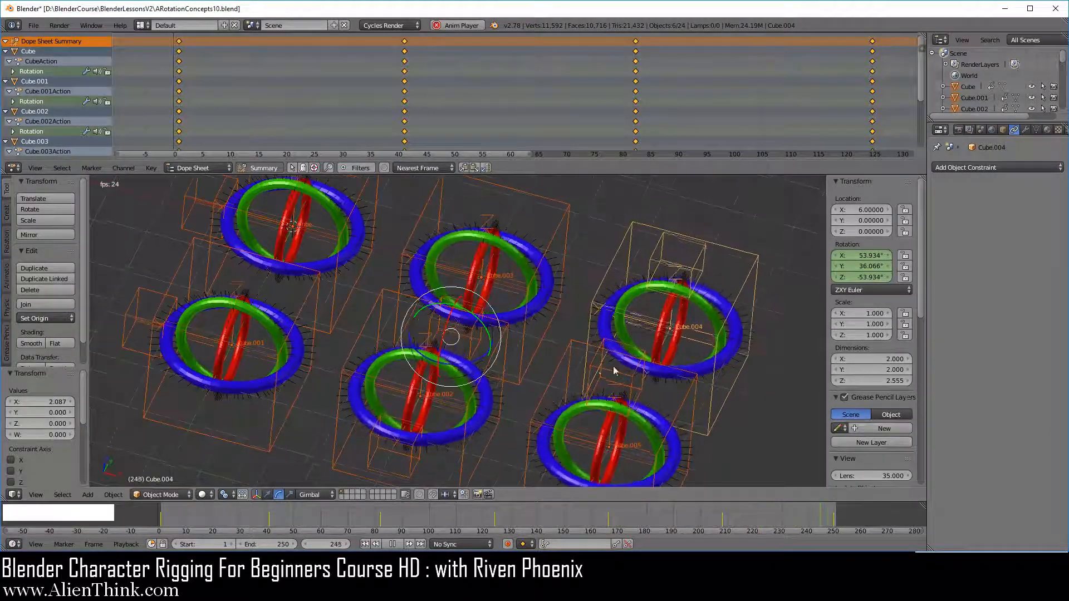
shift+middle_drag(573, 365, 592, 340)
scroll(591, 347, down, 1)
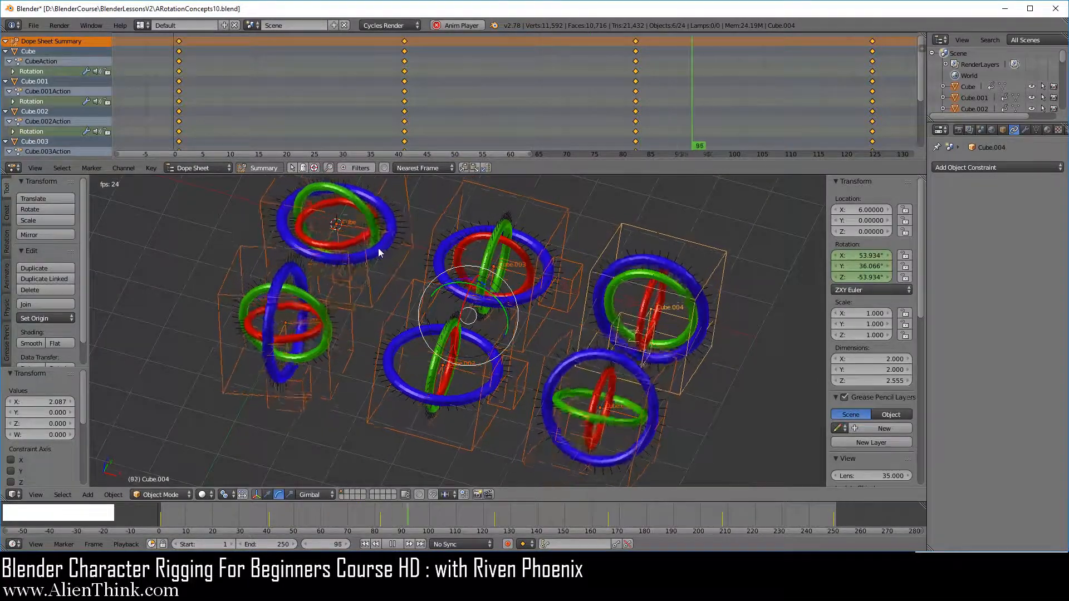
middle_drag(379, 248, 370, 246)
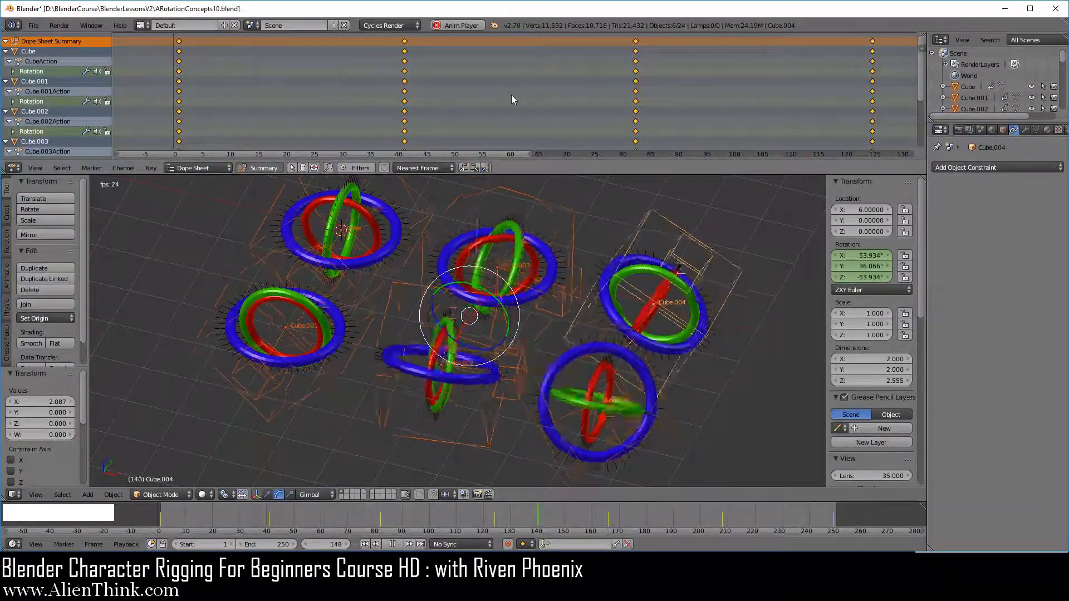
Try Linear interpolation on all selected keyframes during playback, and set it back to Bezier
key(t)
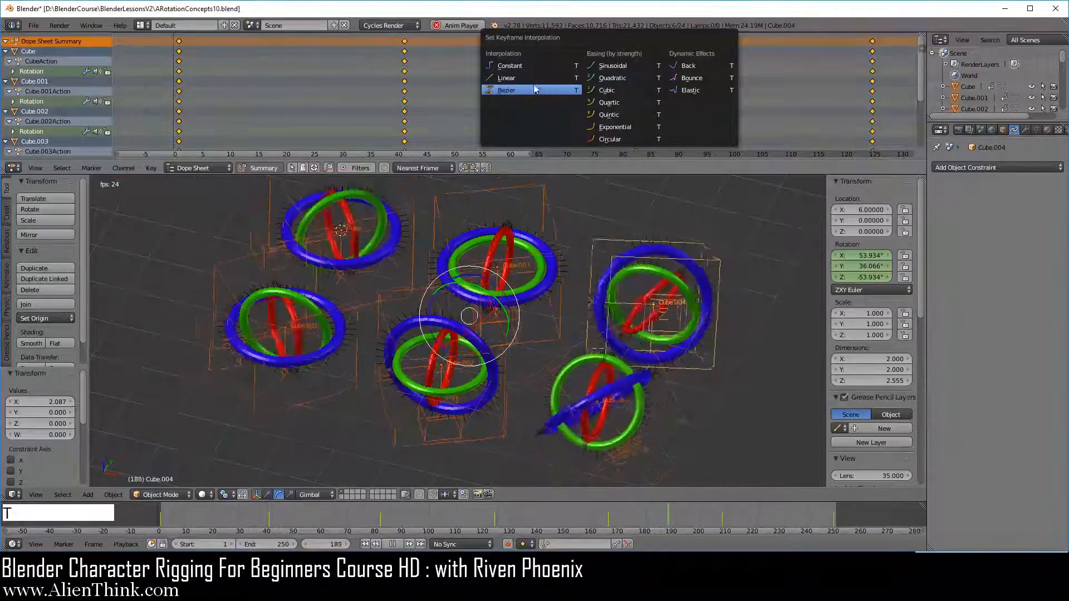
click(526, 78)
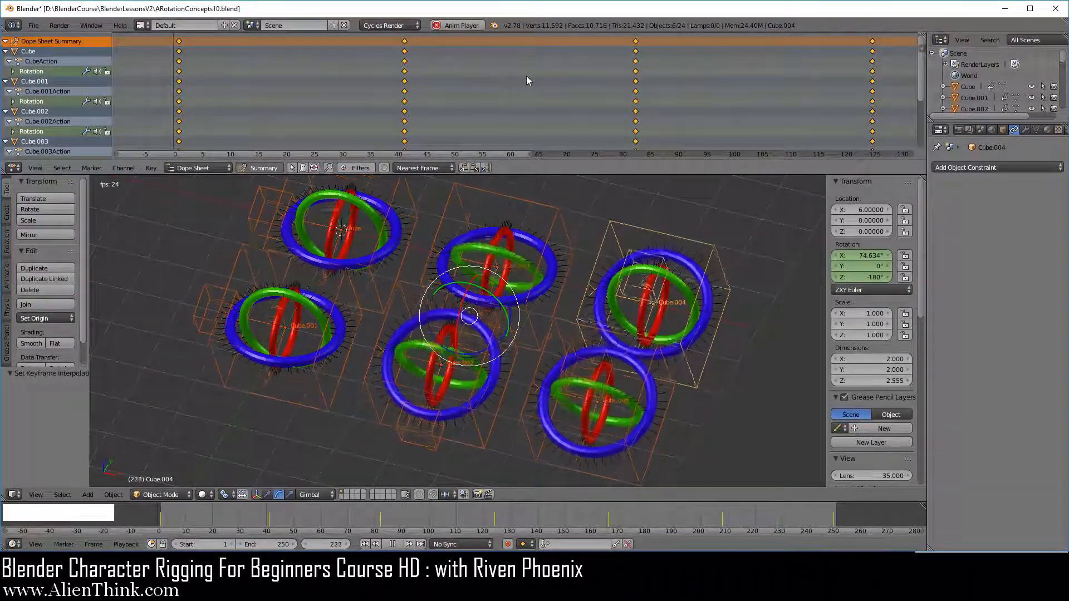
key(t)
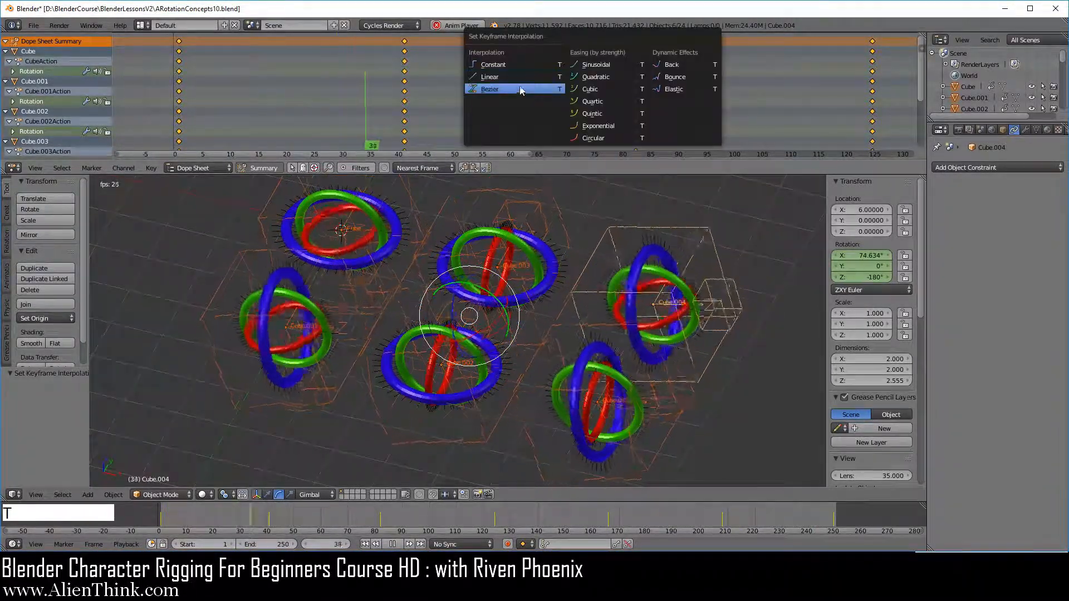
click(520, 89)
Compare the Bounce and Elastic dynamic interpolation effects on all selected keyframes while the animation plays
key(t)
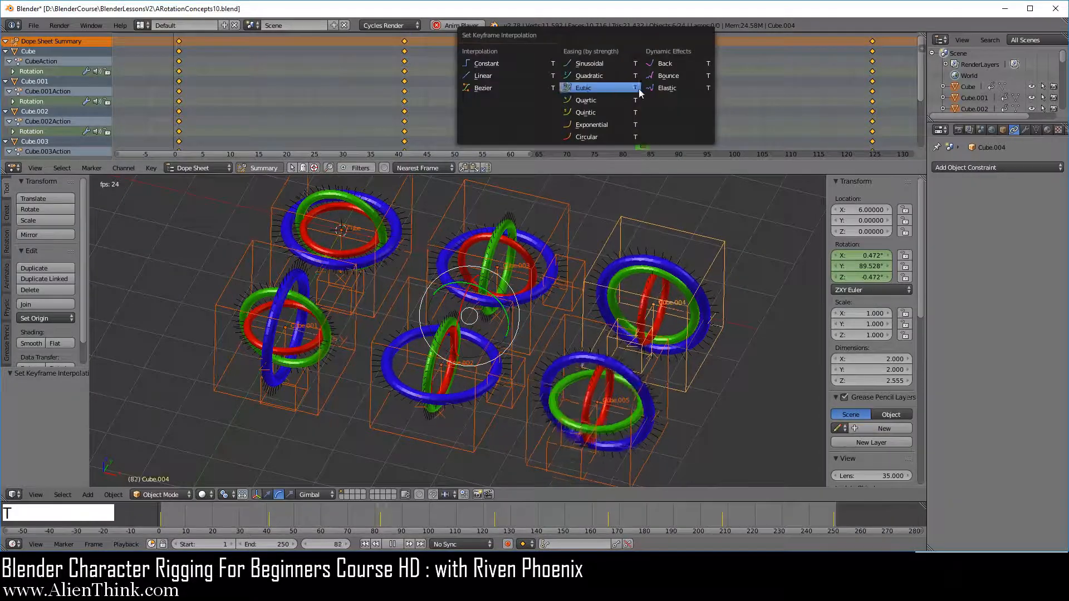
click(699, 78)
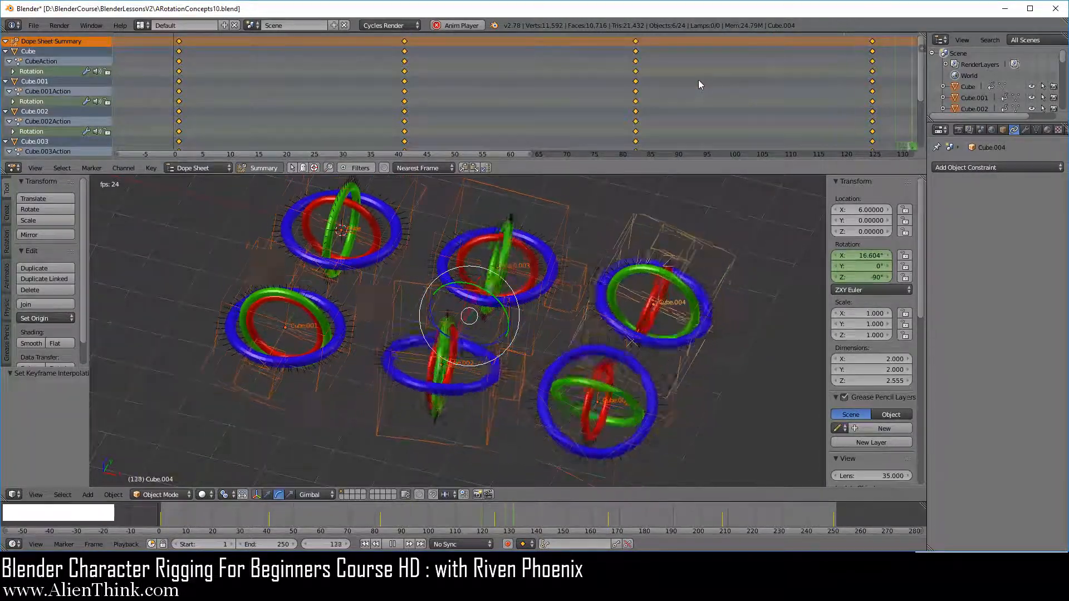
key(t)
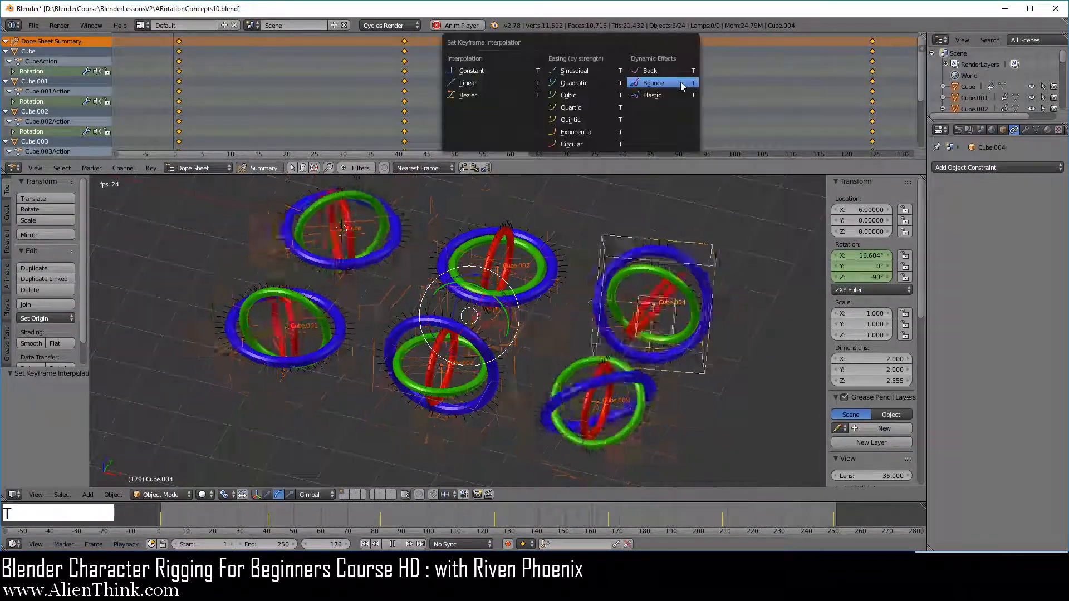
click(671, 90)
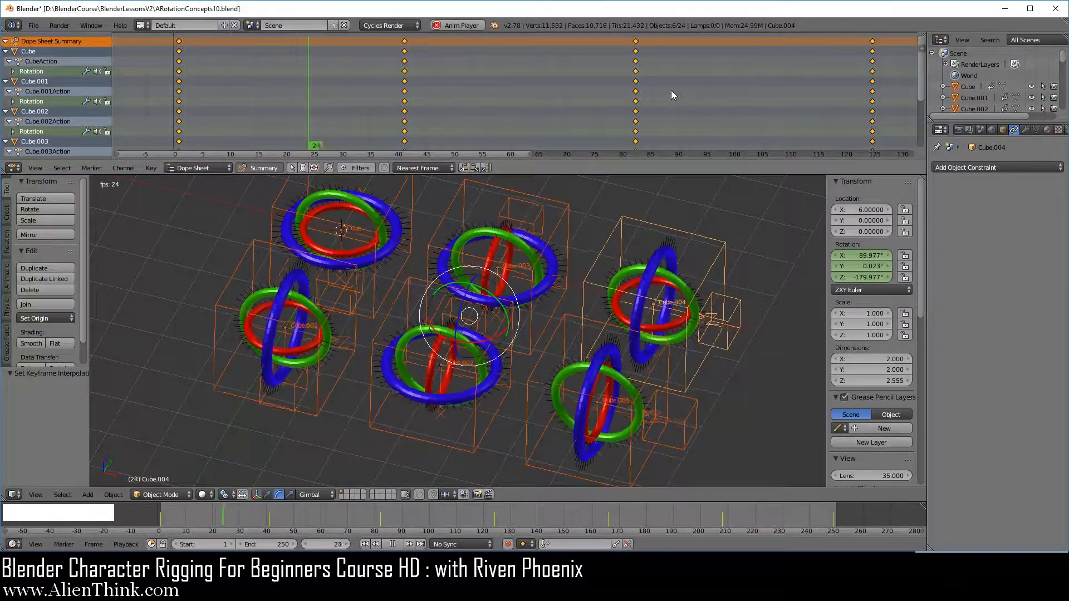
key(t)
click(673, 85)
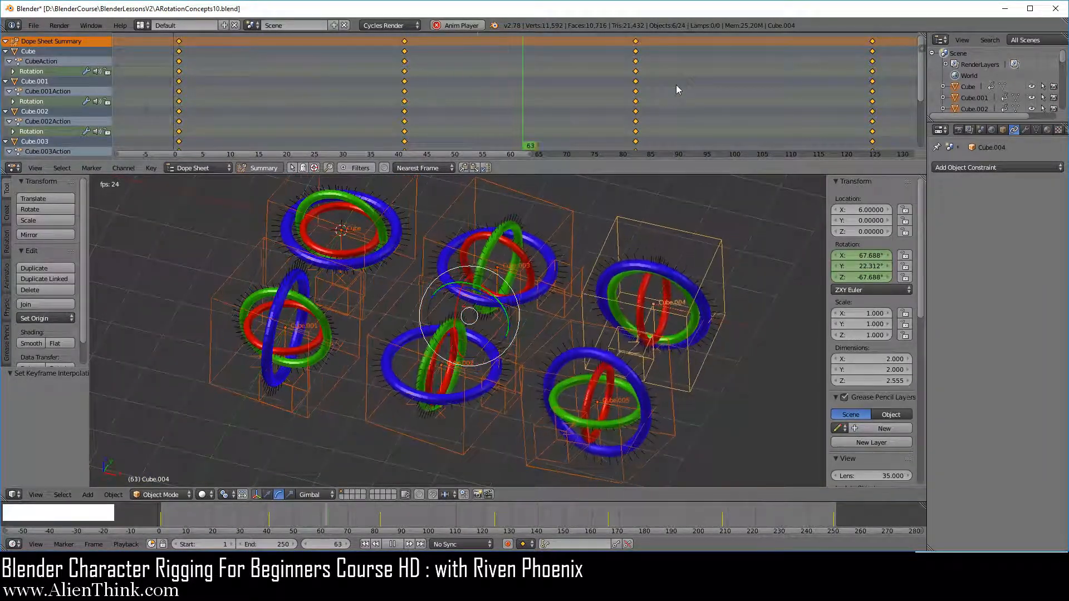
Set all selected keyframes back to Bezier interpolation, and show their animation curves framed in the Graph Editor in place of the Dope Sheet
key(t)
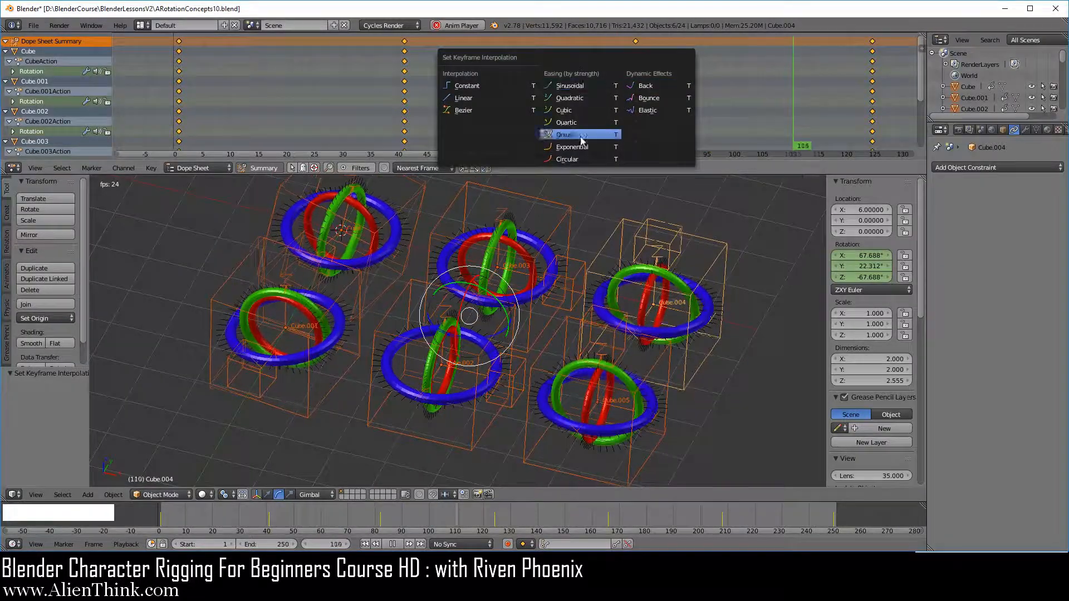
click(471, 108)
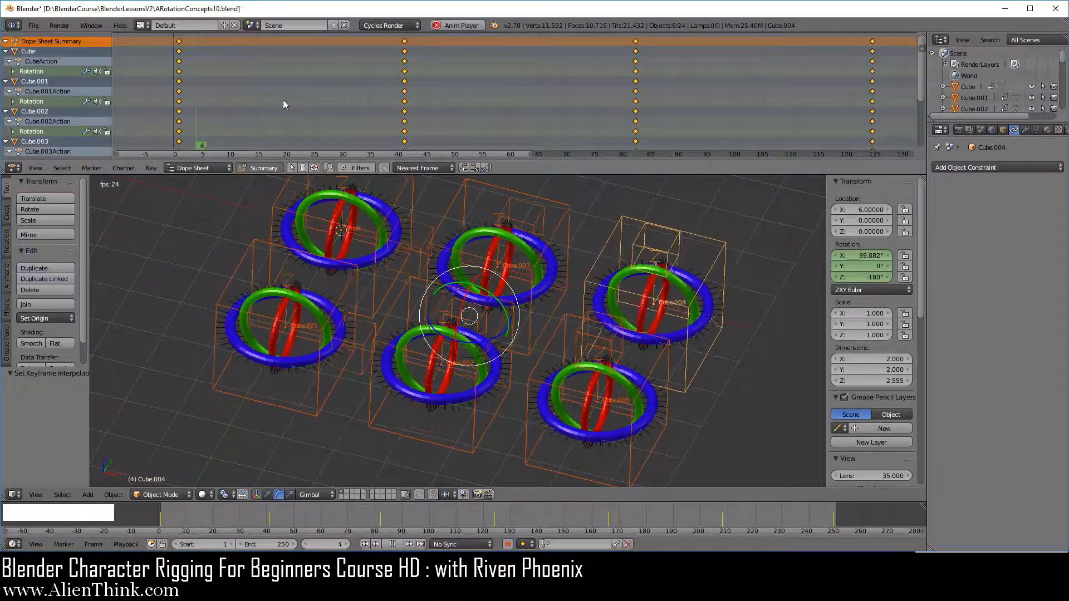
click(14, 168)
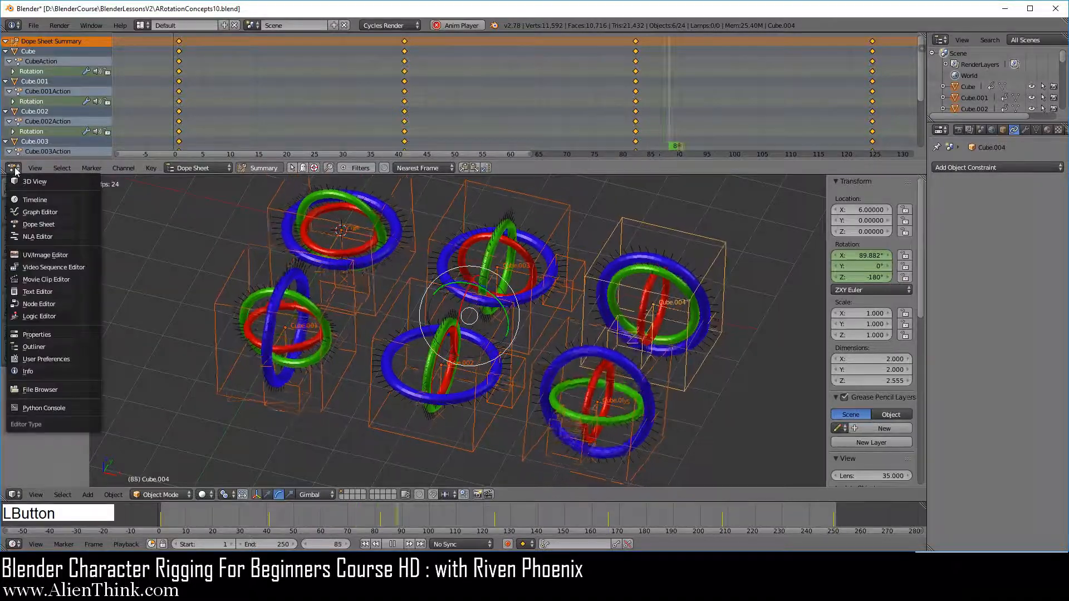
click(41, 211)
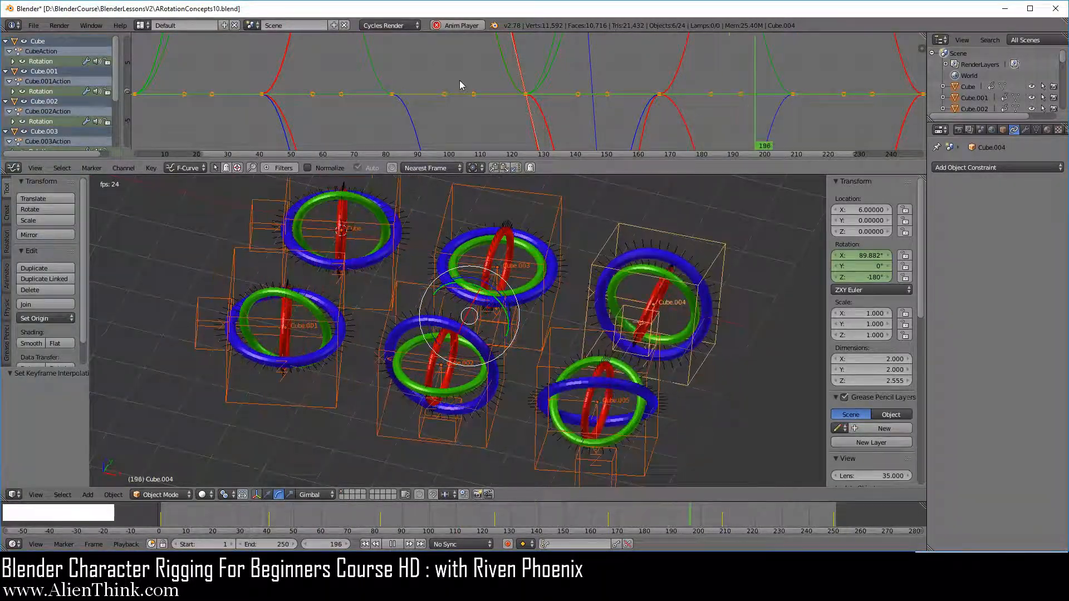
key(KP_Decimal)
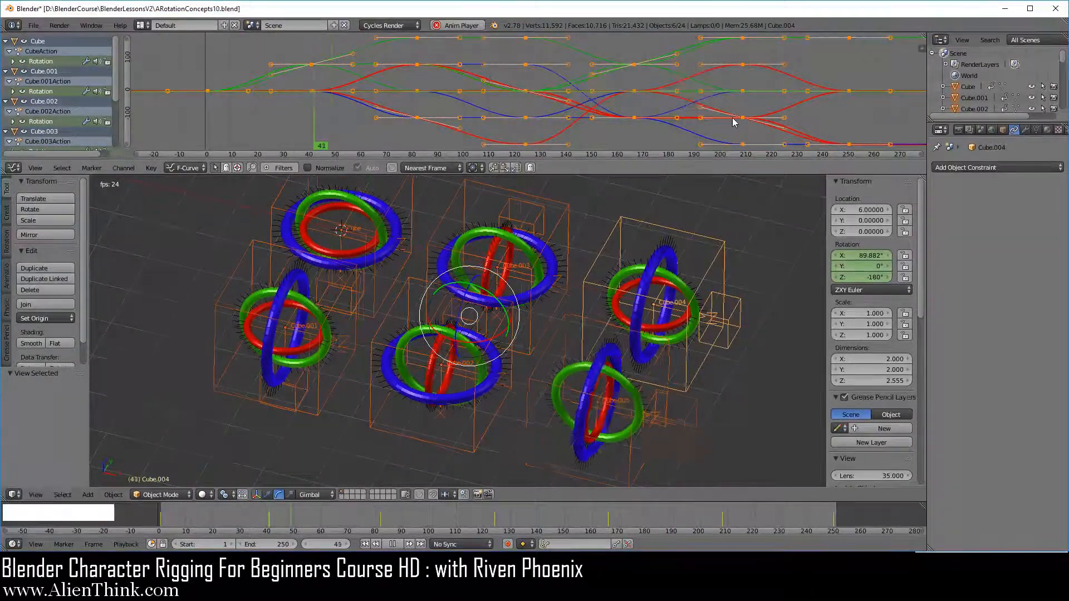
scroll(42, 138, down, 4)
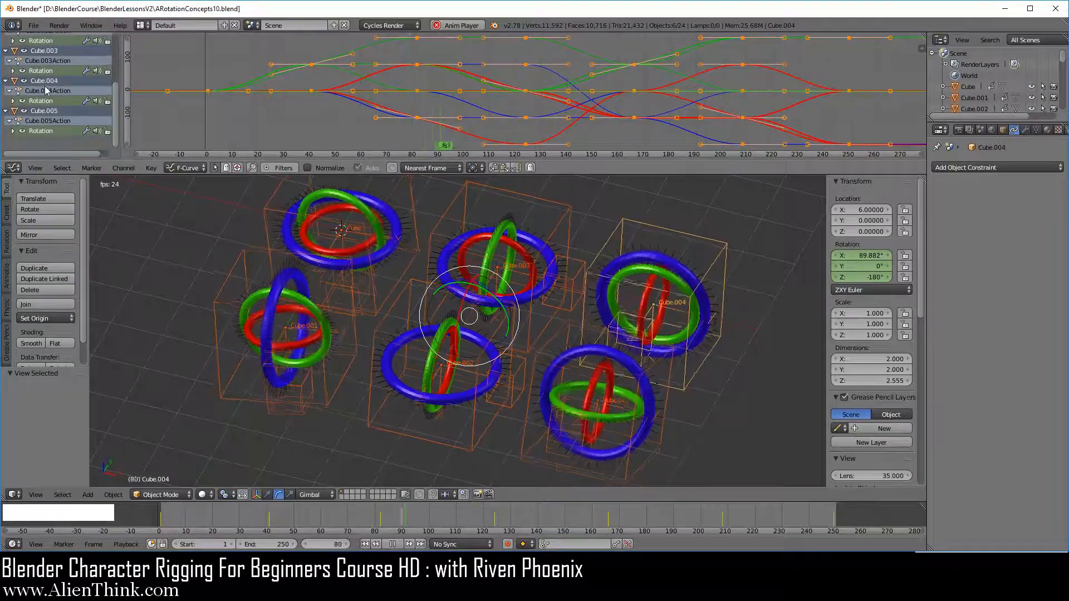
scroll(43, 122, up, 4)
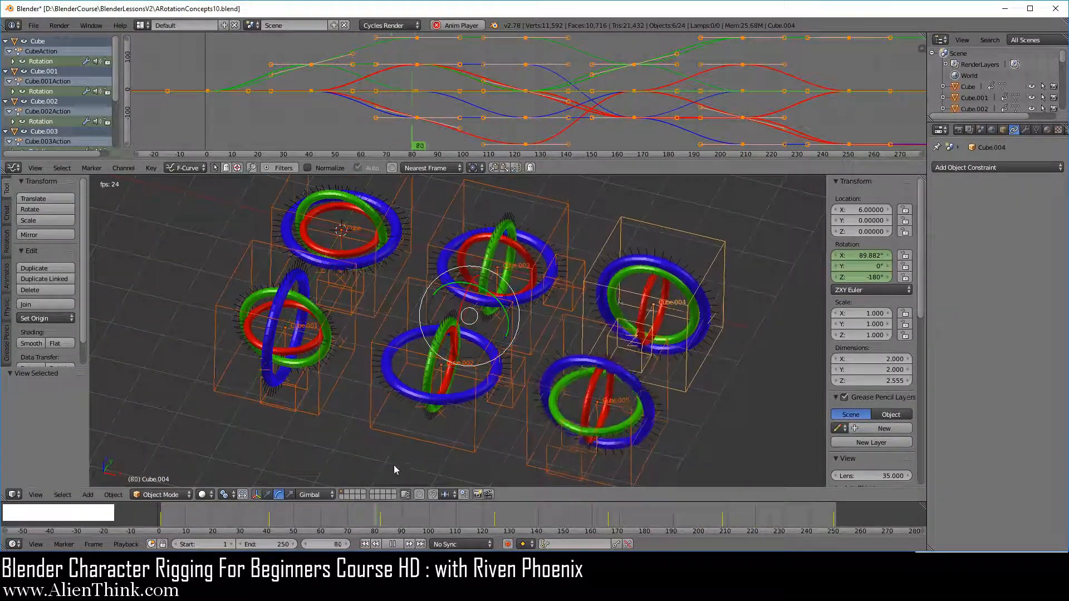
Stop playback, isolate the XYZ Euler cube's individual rotation curves in the Graph Editor, and set the current frame to 95
click(392, 544)
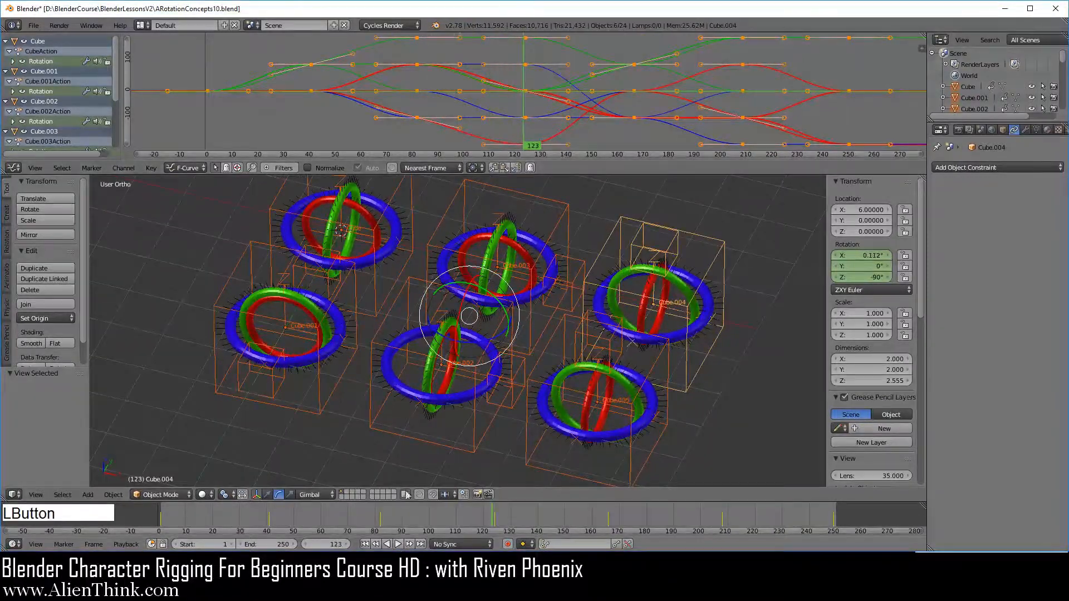
right_click(379, 284)
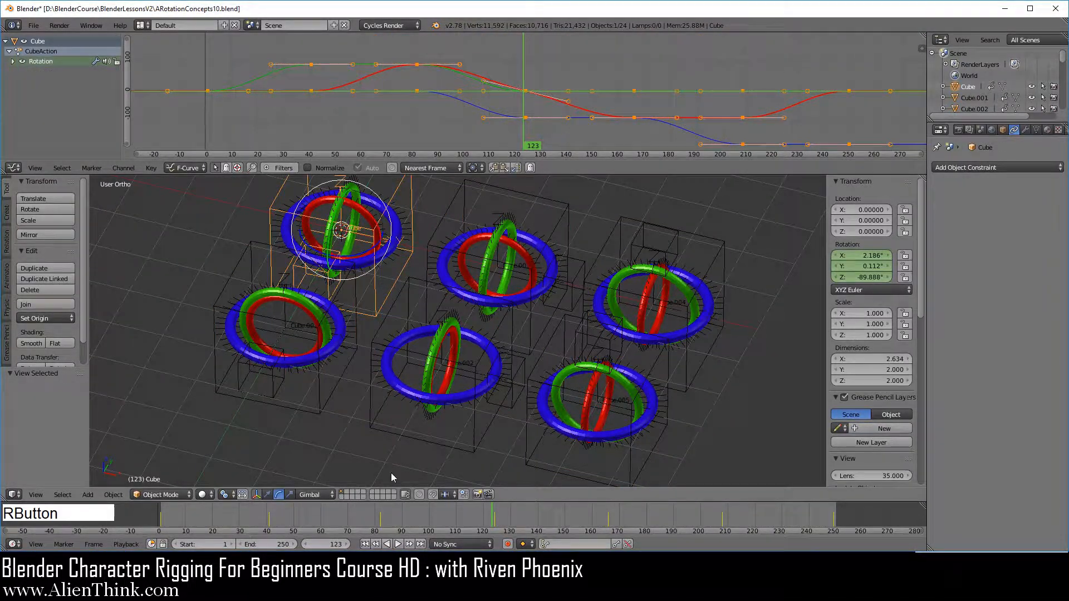
mouse_move(397, 515)
mouse_down()
mouse_move(455, 518)
mouse_move(384, 519)
mouse_move(415, 520)
mouse_up()
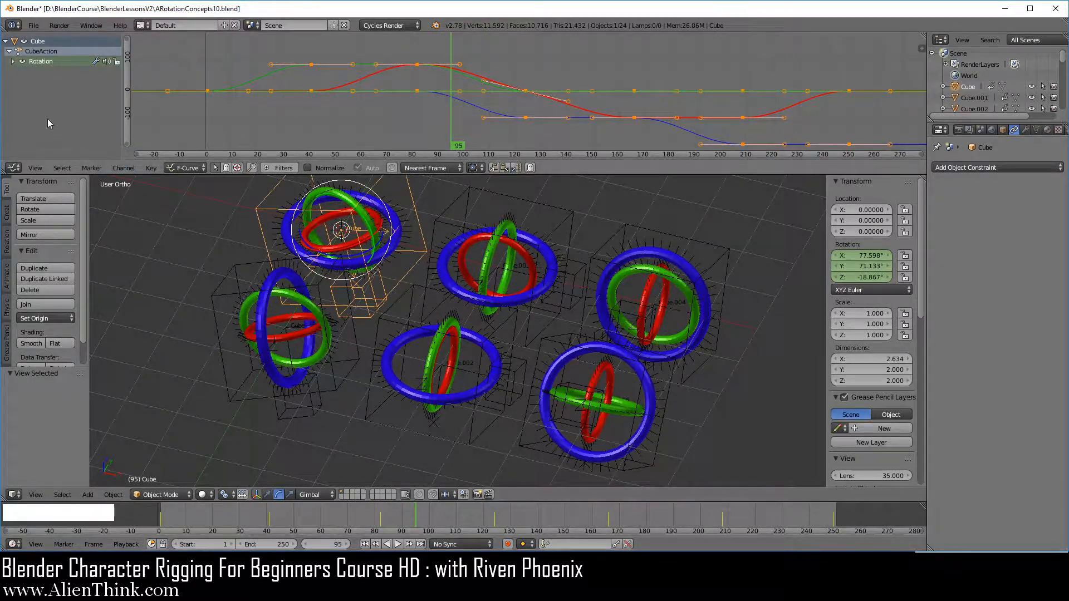
click(14, 61)
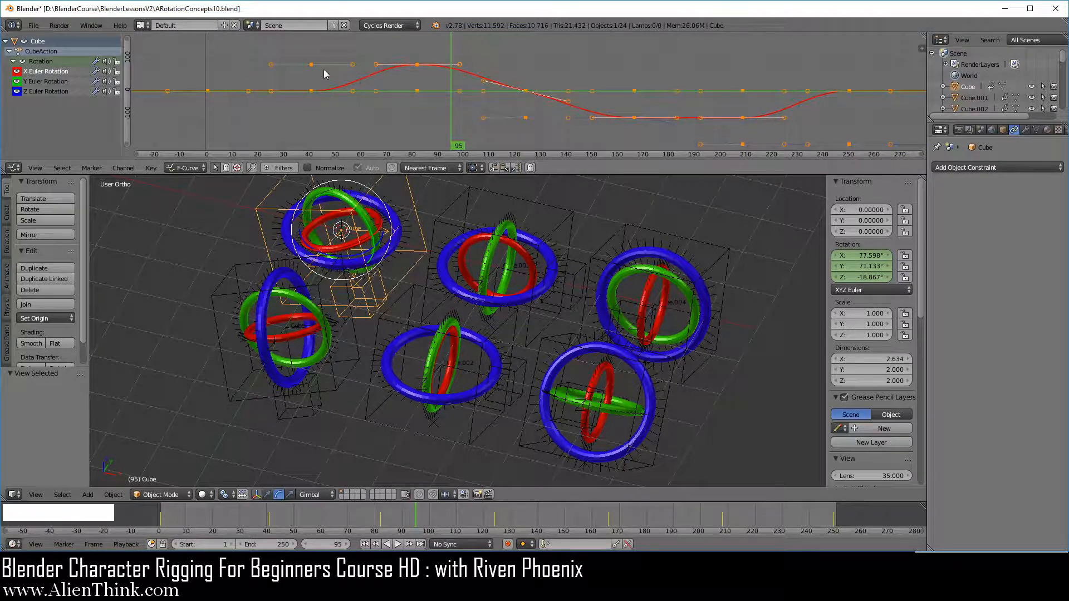
scroll(423, 66, up, 4)
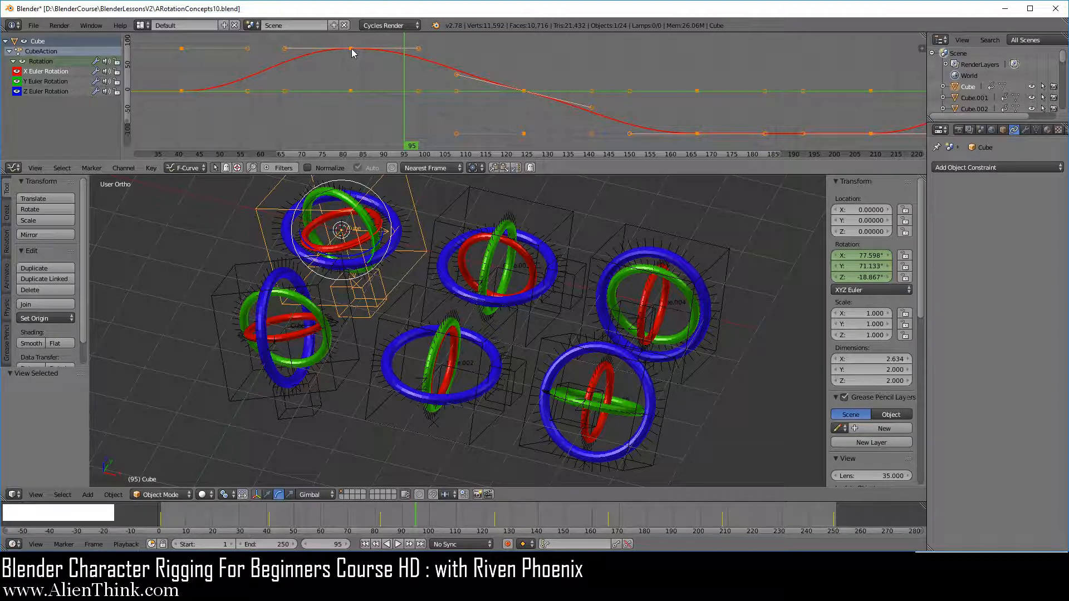
Lower the Y Euler Rotation keyframe near frame 82 by about 15 degrees on the cube's curve
right_click(352, 50)
key(g)
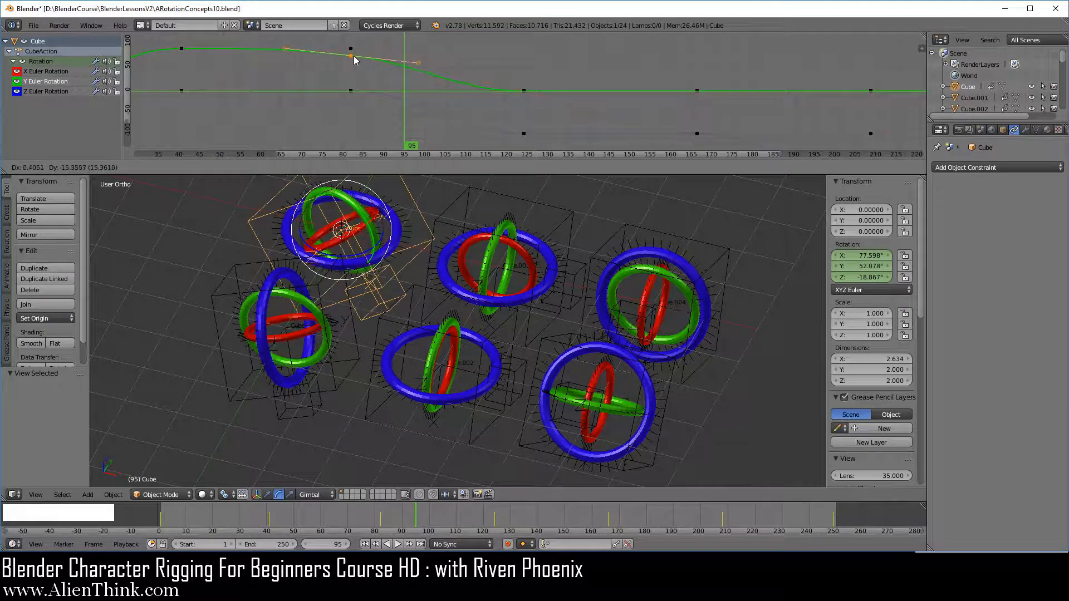
click(354, 57)
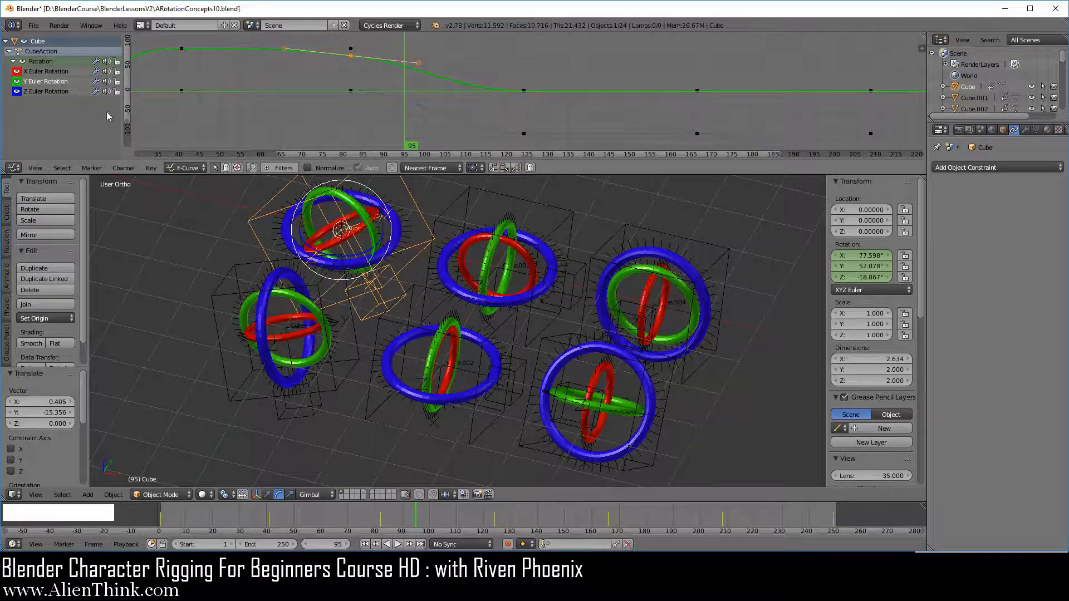
Slightly adjust the outgoing handle of the lowered Y rotation keyframe, and select and frame all of the cube's curve keys
scroll(128, 78, up, 1)
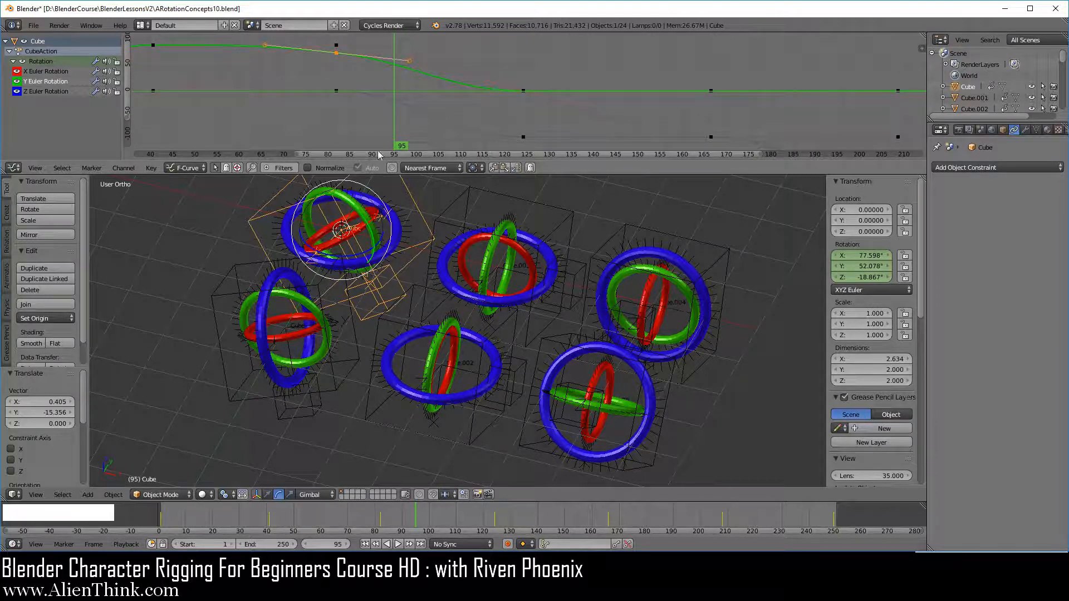
mouse_move(409, 64)
right_down()
mouse_move(400, 88)
mouse_move(411, 65)
right_up()
click(412, 62)
key(KP_Decimal)
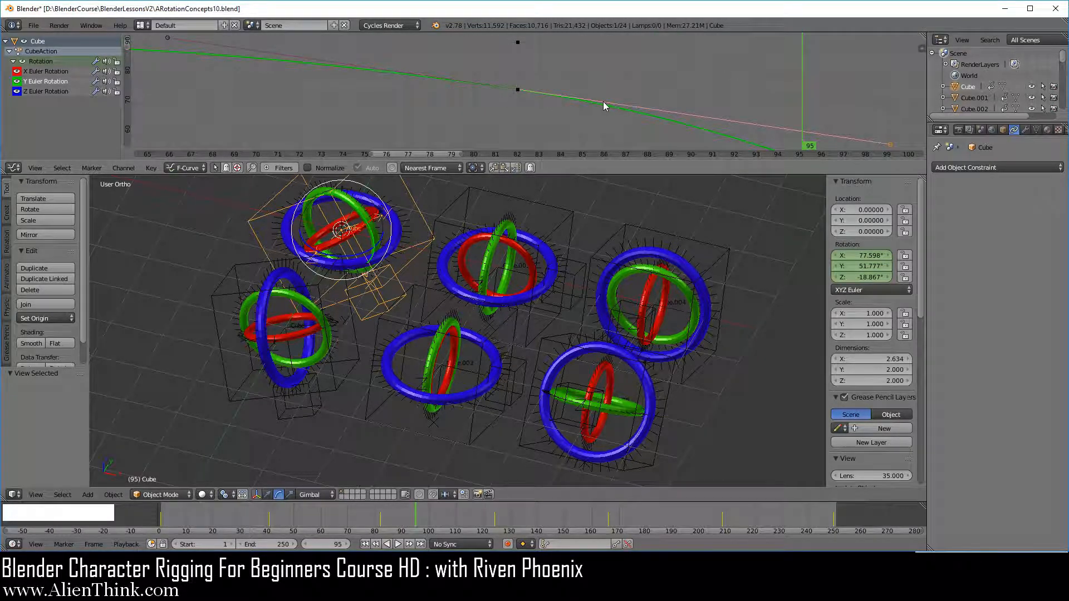
key(a)
key(KP_Decimal)
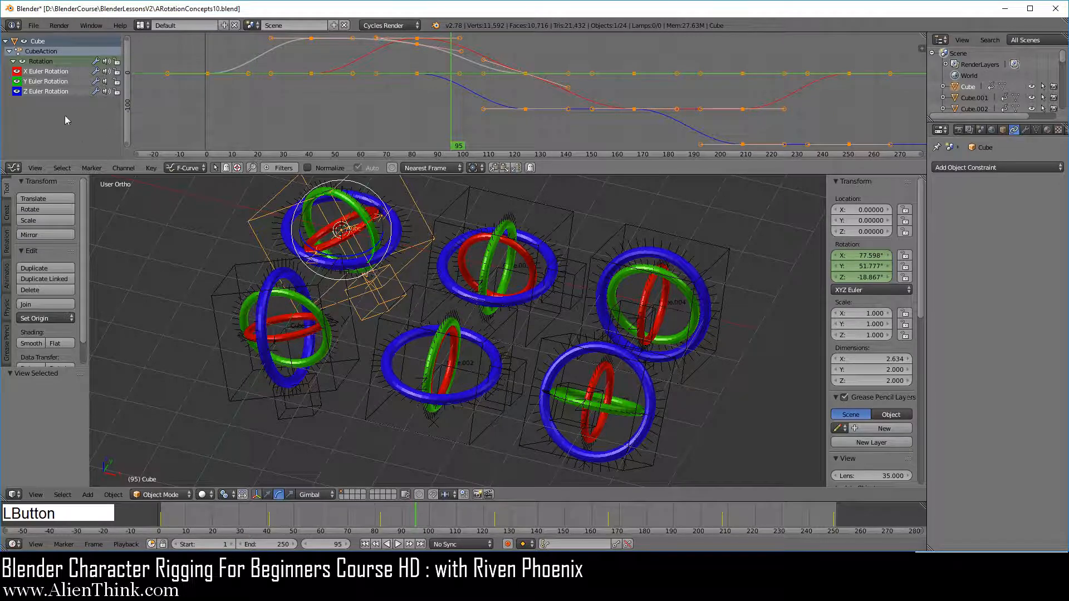
Play the animation with a close view of the XYZ Euler cube, and unmute its Y Euler Rotation channel during playback
click(398, 544)
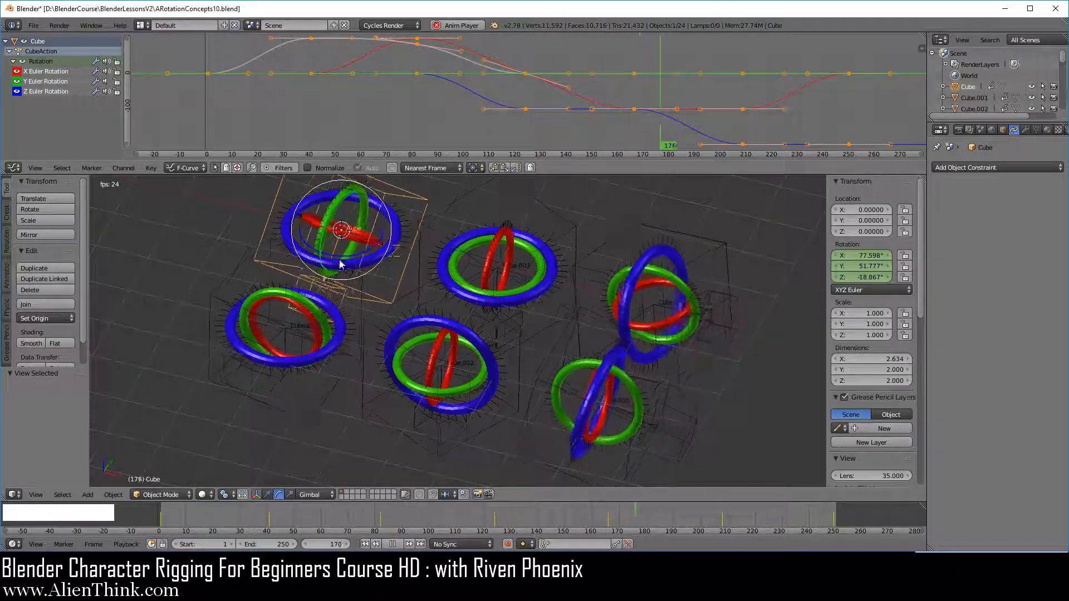
scroll(372, 272, up, 2)
shift+middle_drag(349, 251, 463, 362)
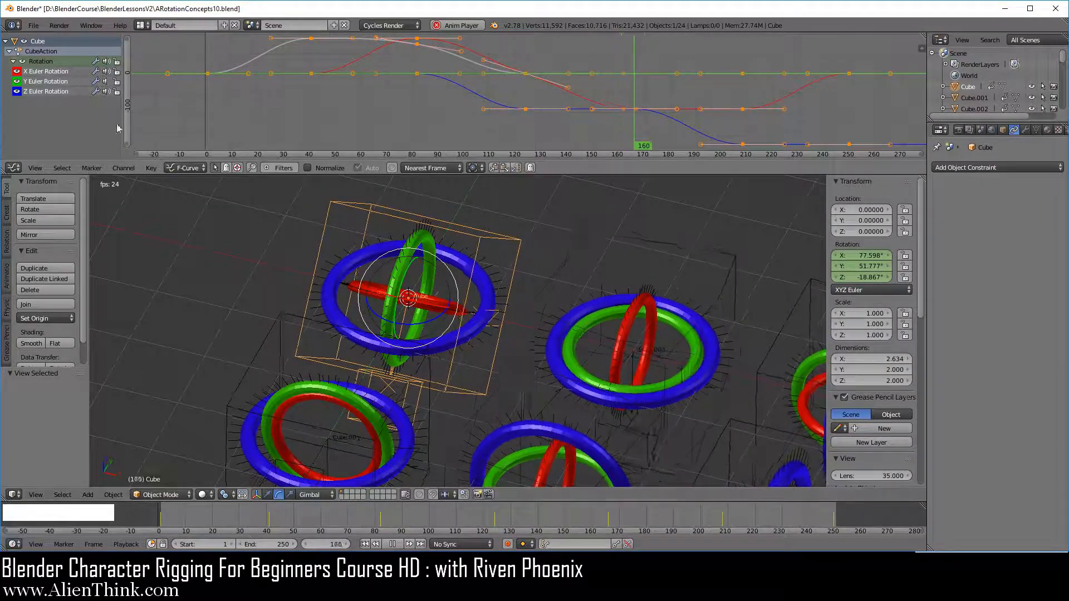
click(106, 81)
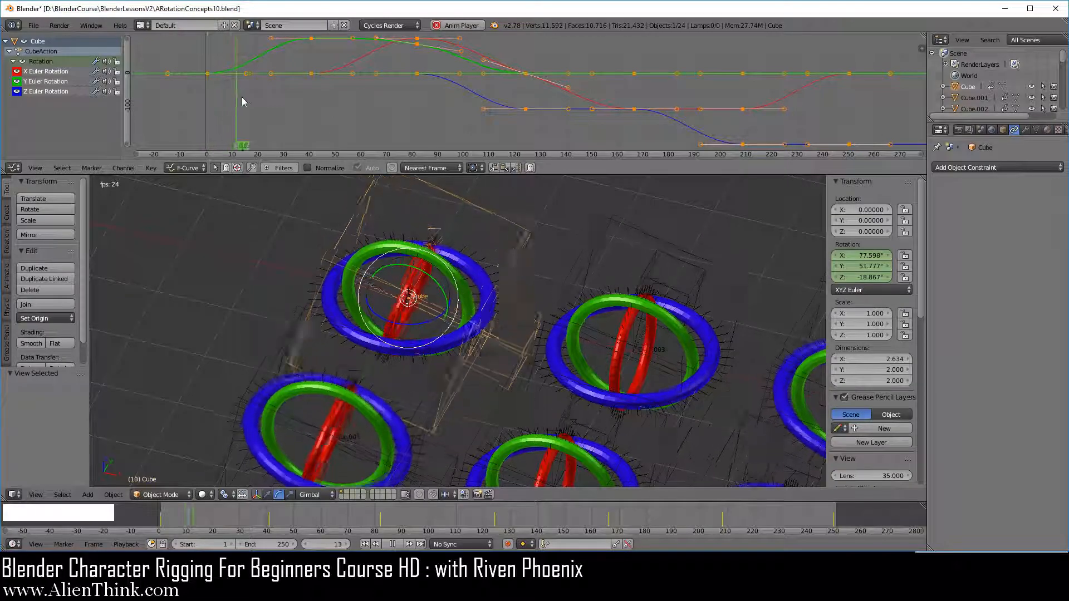
Switch the Graph Editor area back to the Dope Sheet and, with playback stopped, merge that area into the 3D view
click(14, 168)
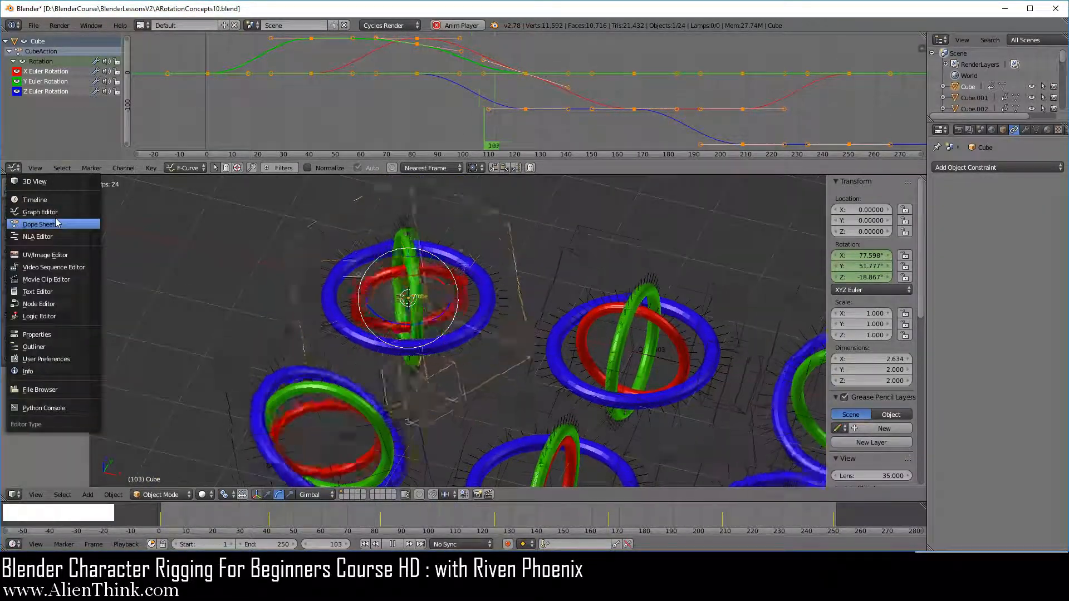
click(56, 222)
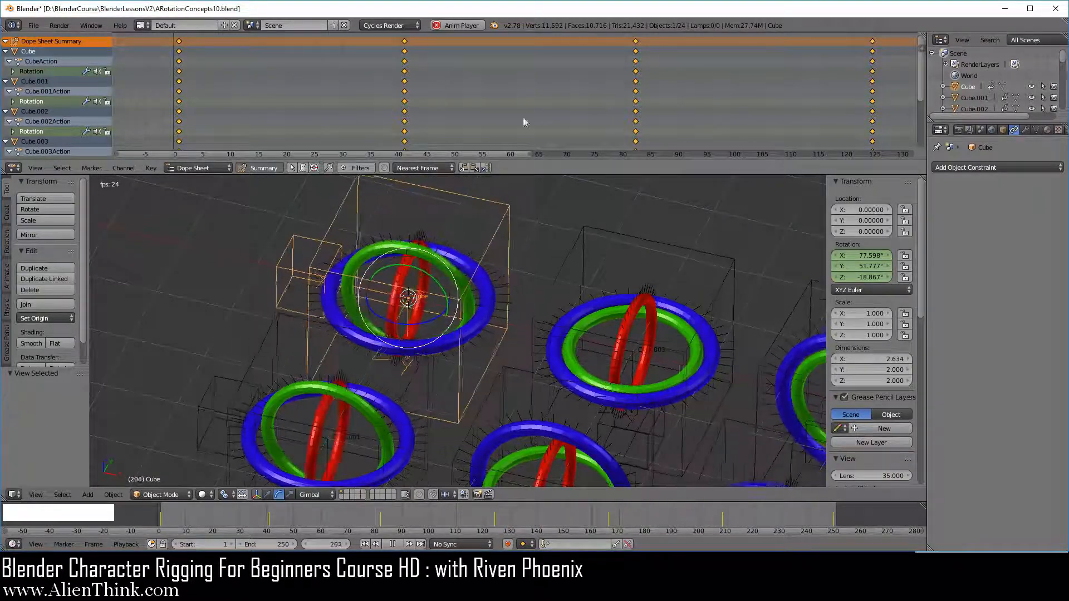
click(397, 546)
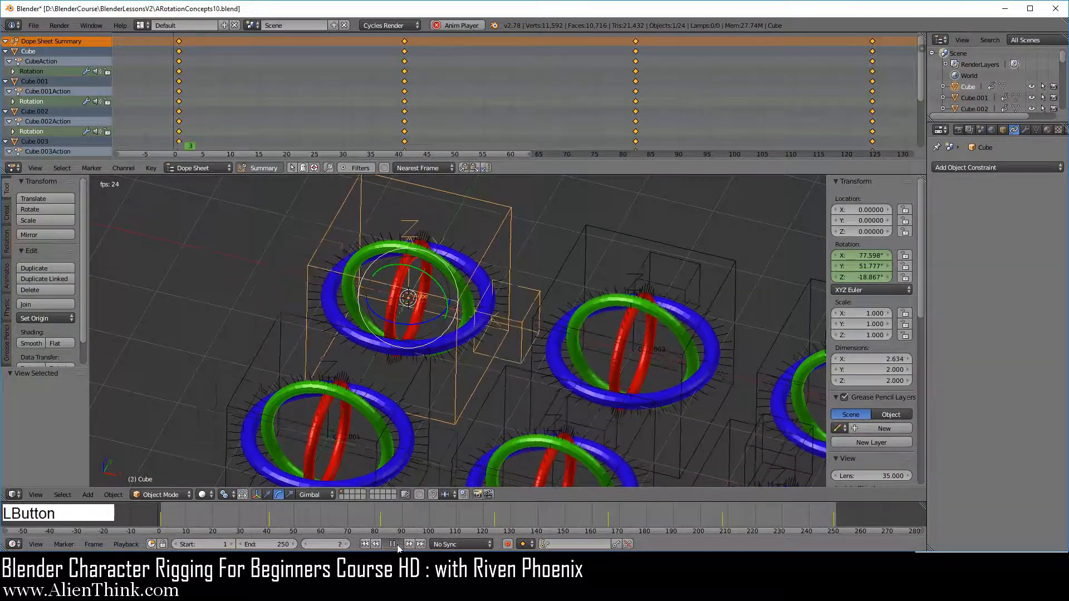
click(395, 546)
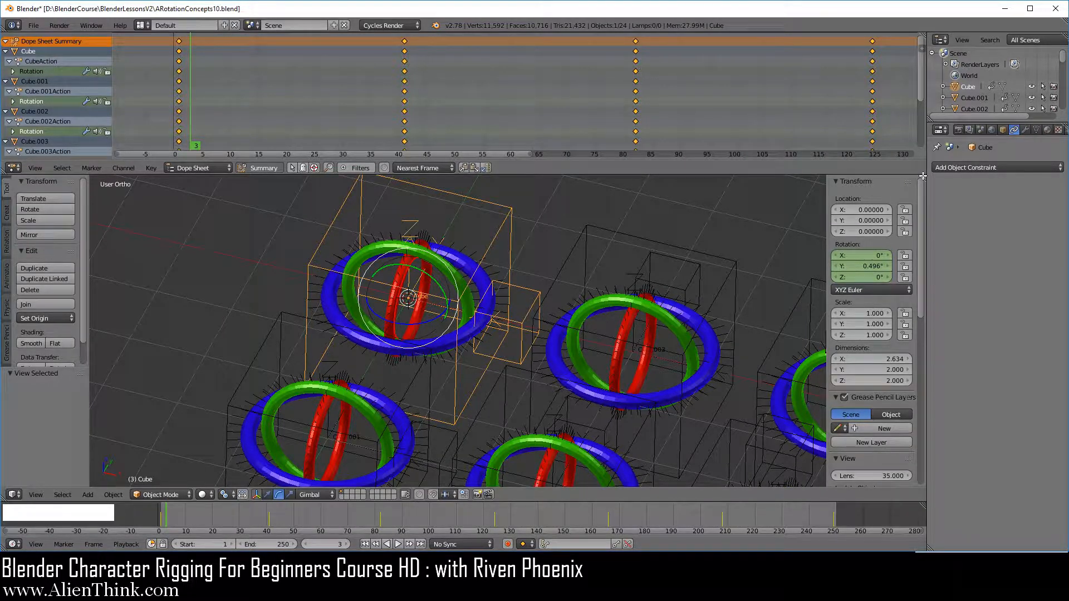
drag(923, 176, 924, 159)
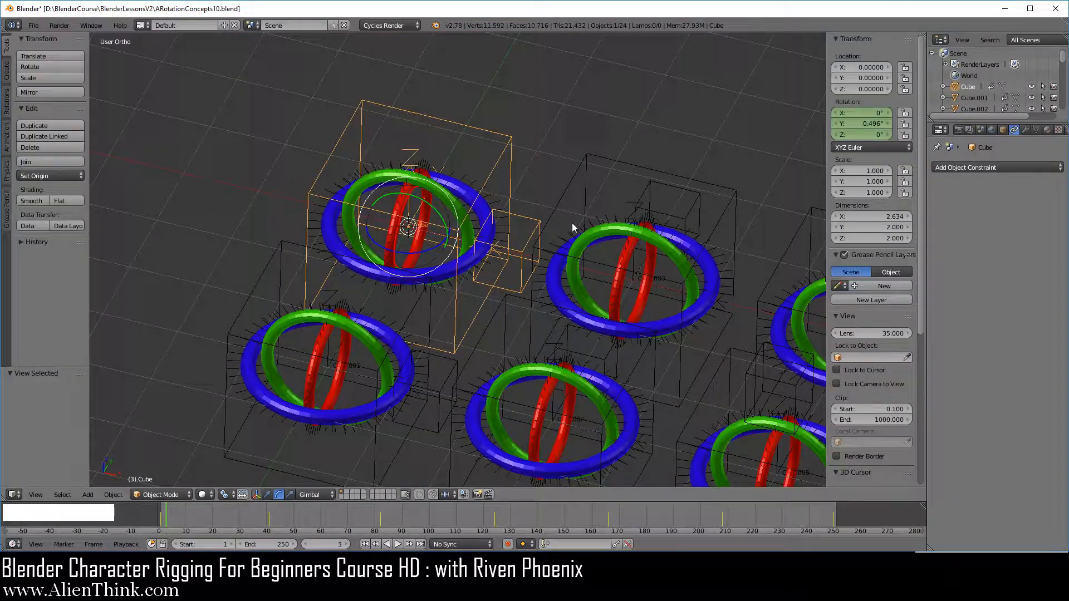
Select all six gimbal cubes together in the enlarged 3D view, ending with the ZYX Euler cube as the active object
scroll(572, 222, down, 3)
shift+middle_drag(573, 223, 578, 191)
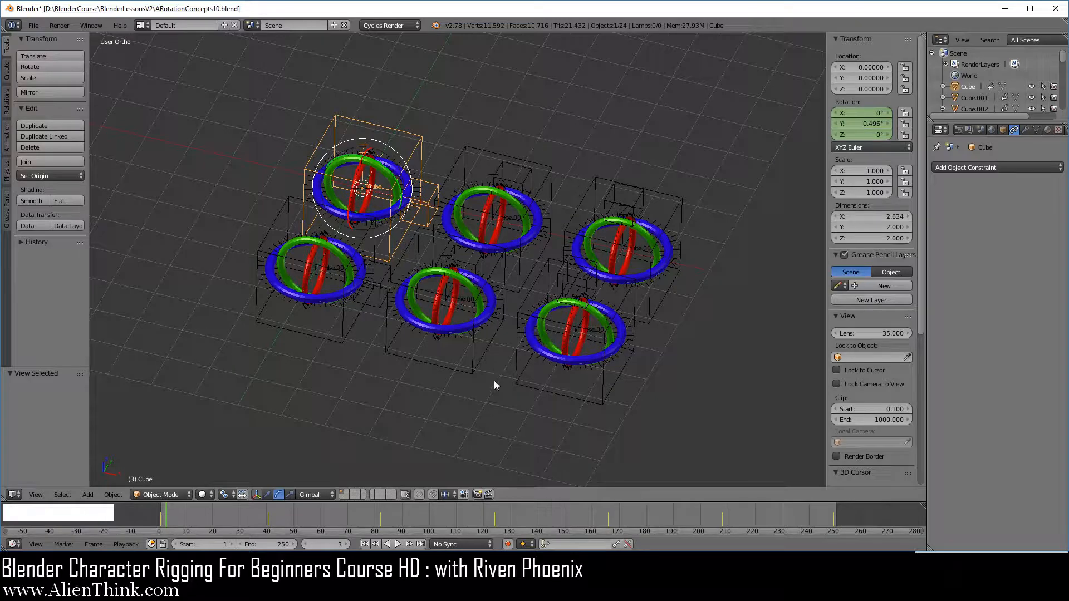
scroll(485, 392, up, 1)
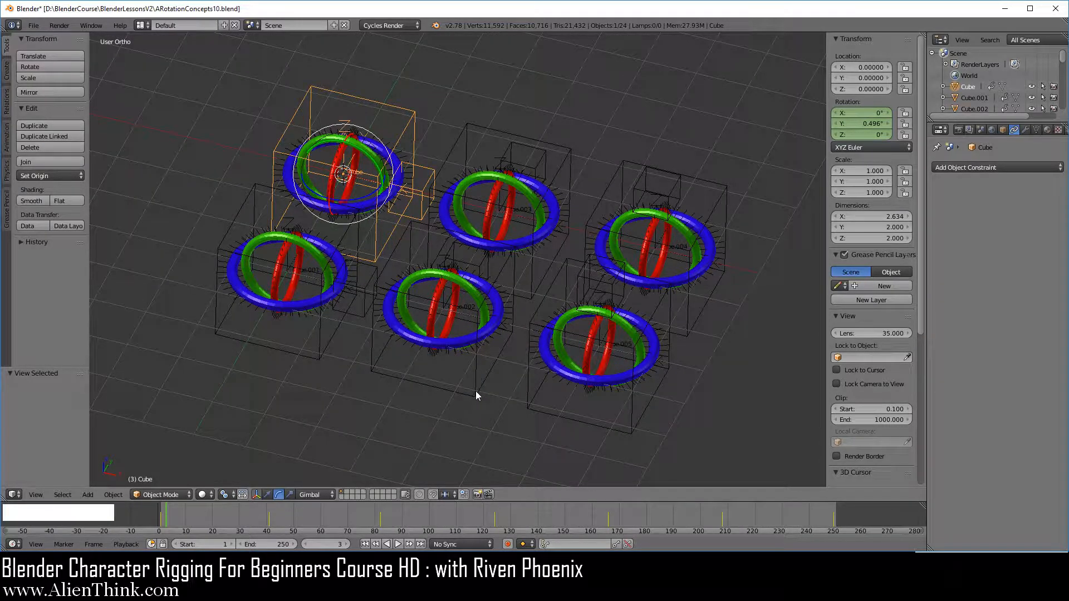
right_click(386, 390)
shift+right_click(315, 357)
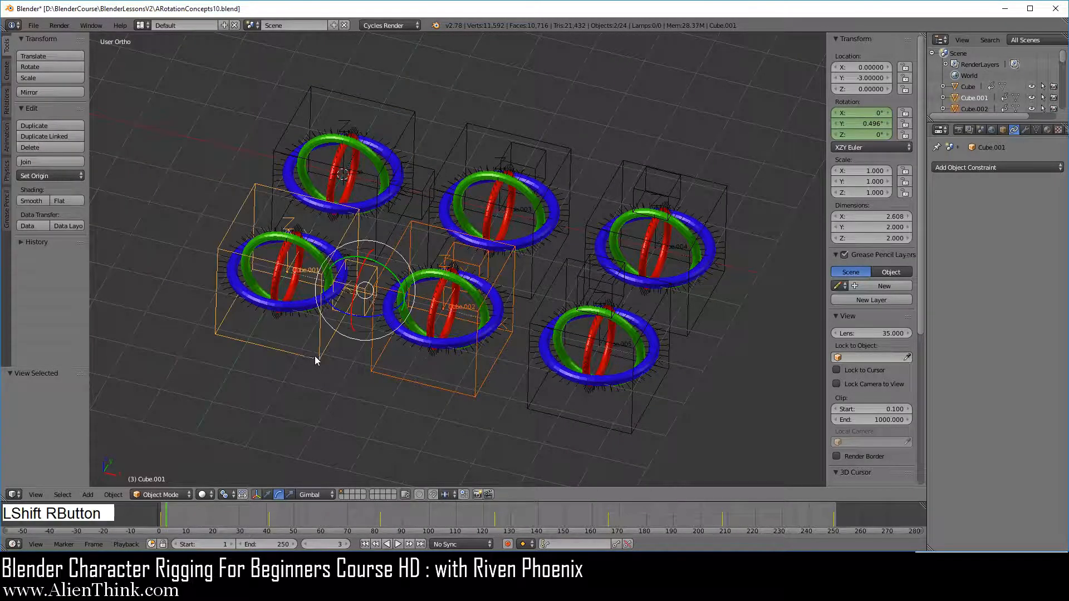
shift+right_click(421, 145)
shift+right_click(478, 127)
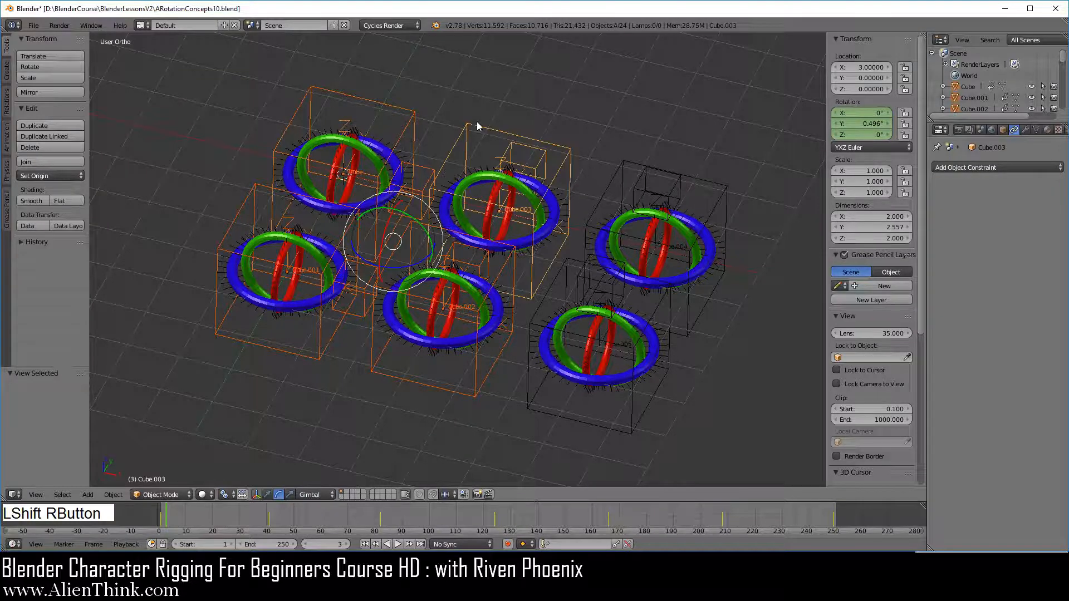
shift+right_click(628, 163)
shift+right_click(544, 320)
Save the scene over the existing ARotationConcepts10.blend file with all six selected cubes in view
scroll(556, 353, up, 3)
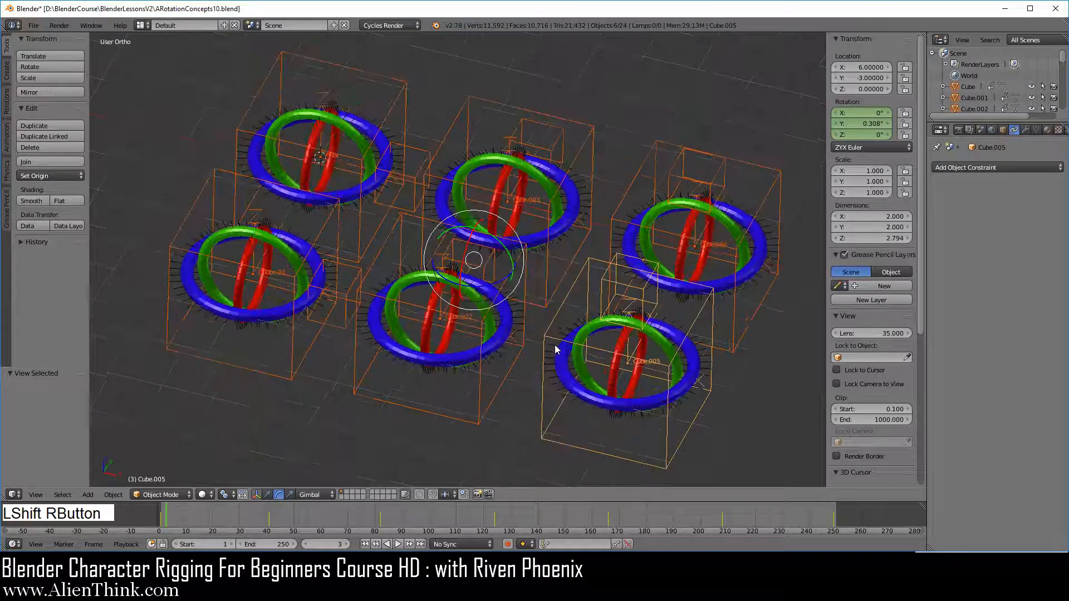
shift+middle_drag(557, 354, 578, 333)
middle_drag(529, 216, 517, 216)
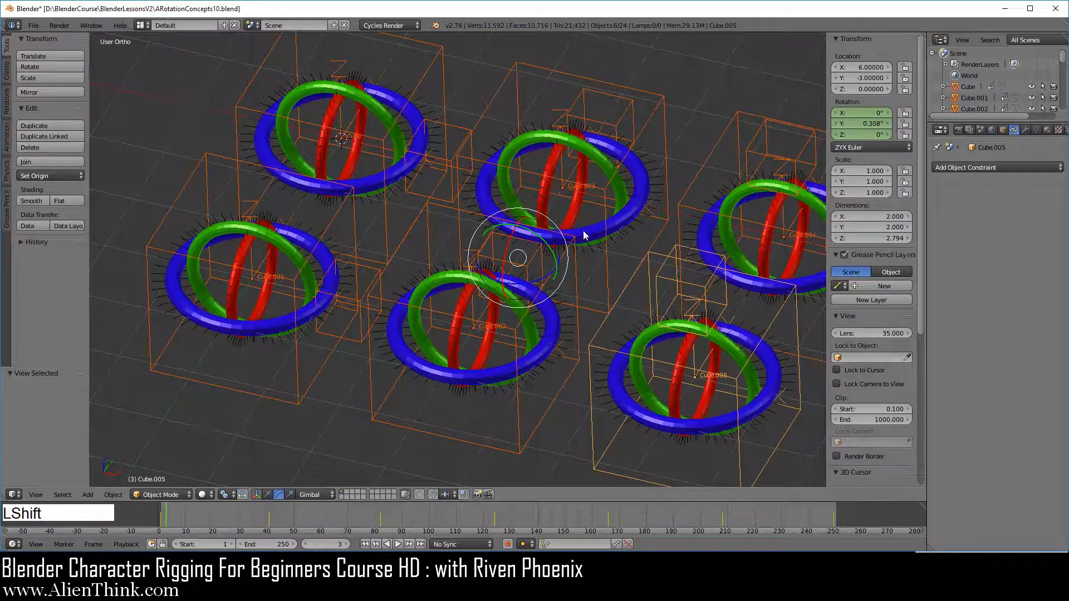
shift+middle_drag(647, 236, 595, 245)
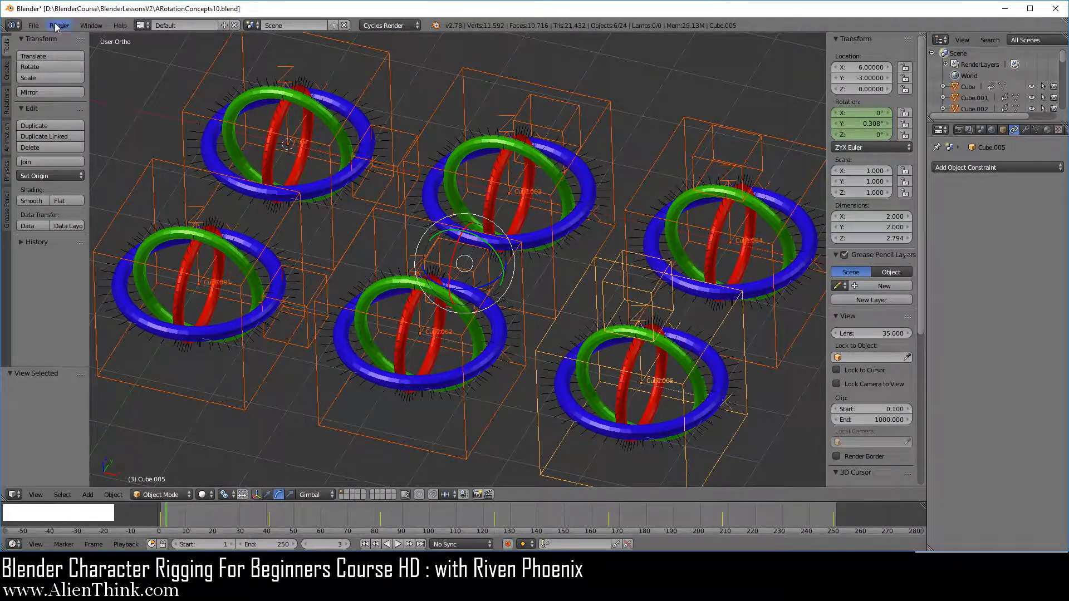
click(34, 26)
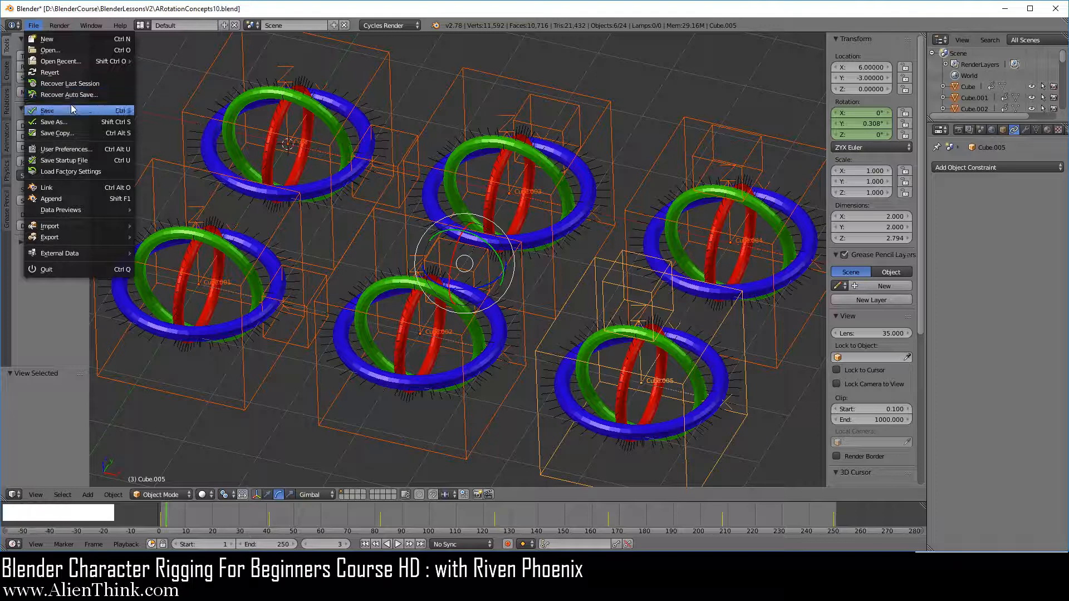
click(71, 111)
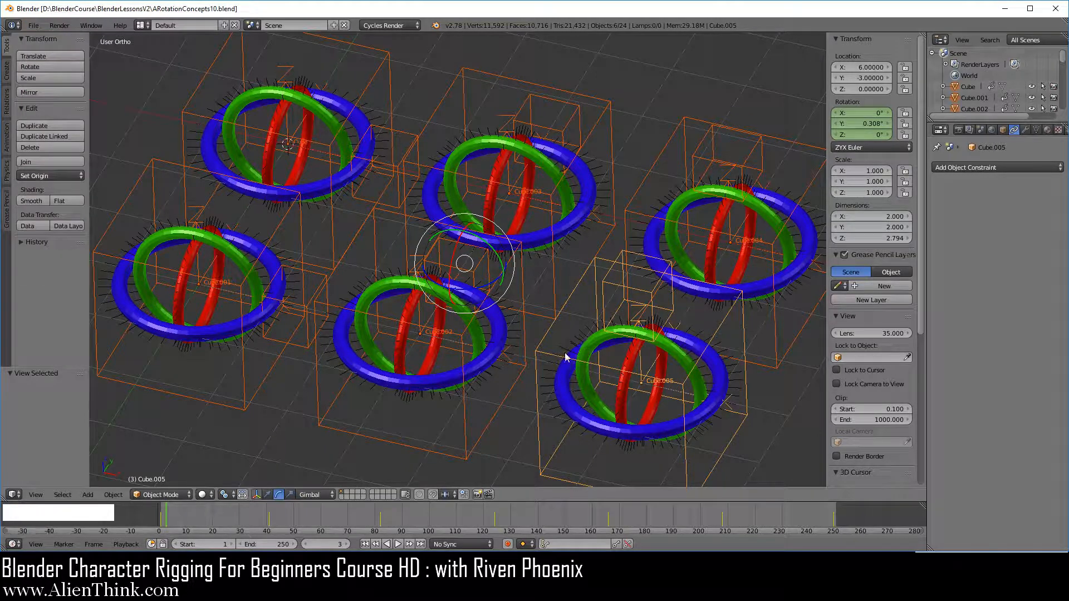